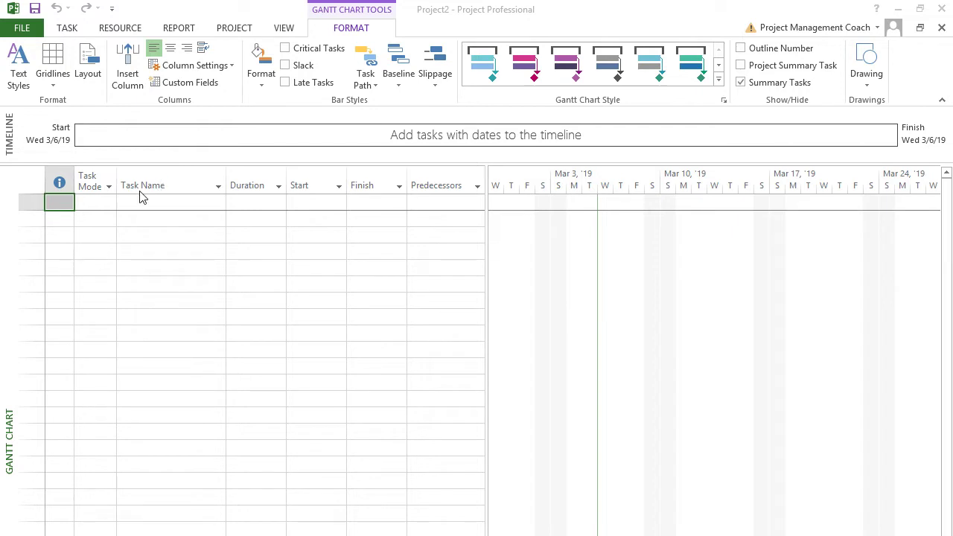
# - Display the task editing commands and select the first empty Task Name cell in the table
pyautogui.click(64, 32)
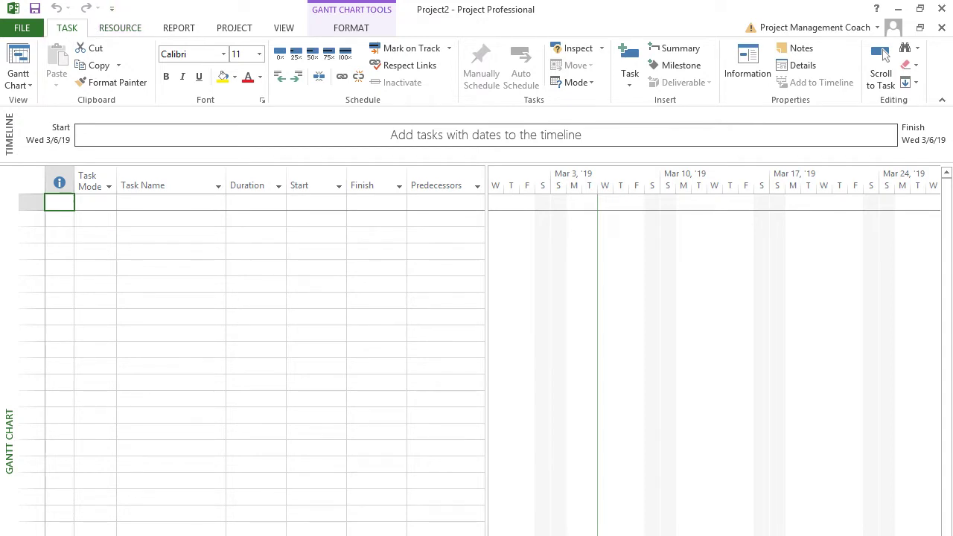
pyautogui.click(163, 171)
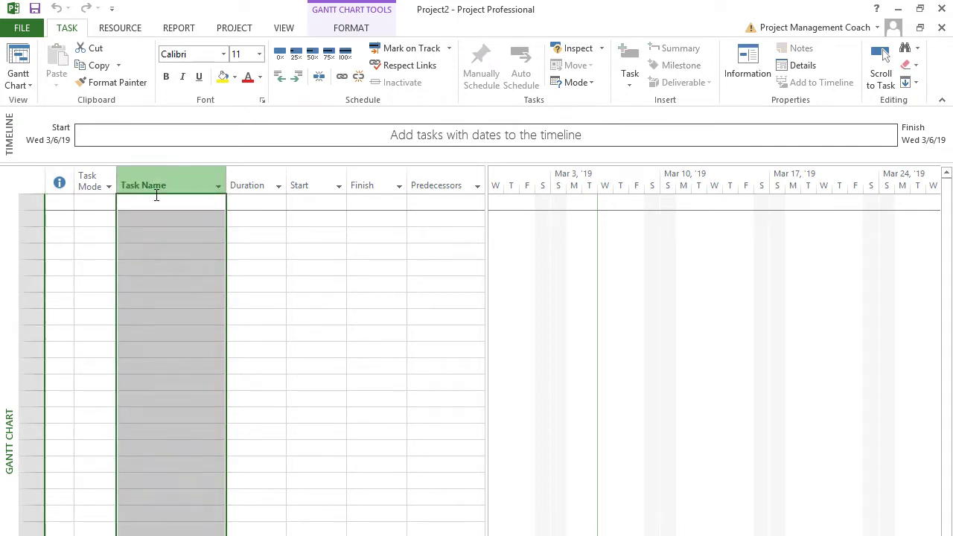
pyautogui.click(157, 203)
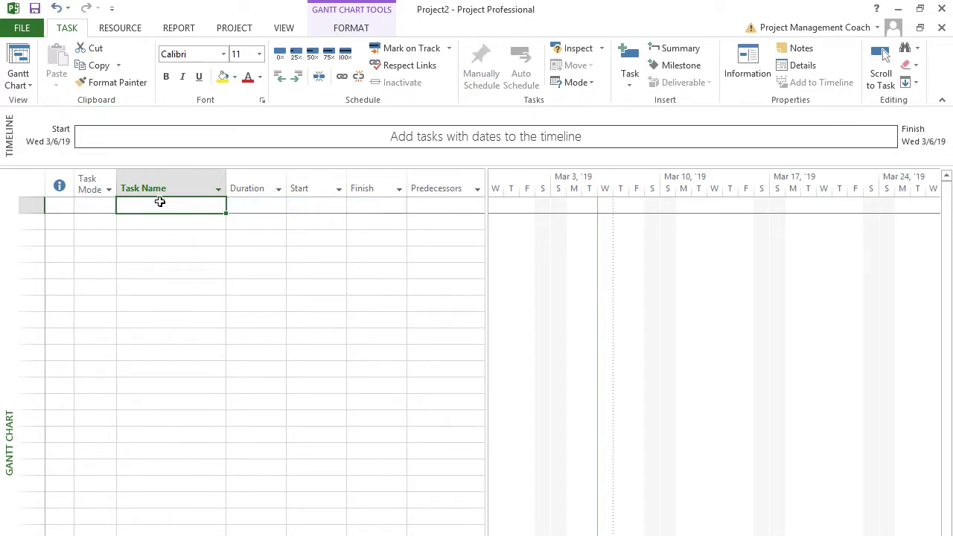
pyautogui.write('TASK')
pyautogui.press('BackSpace')
pyautogui.press('BackSpace')
pyautogui.press('BackSpace')
pyautogui.press('BackSpace')
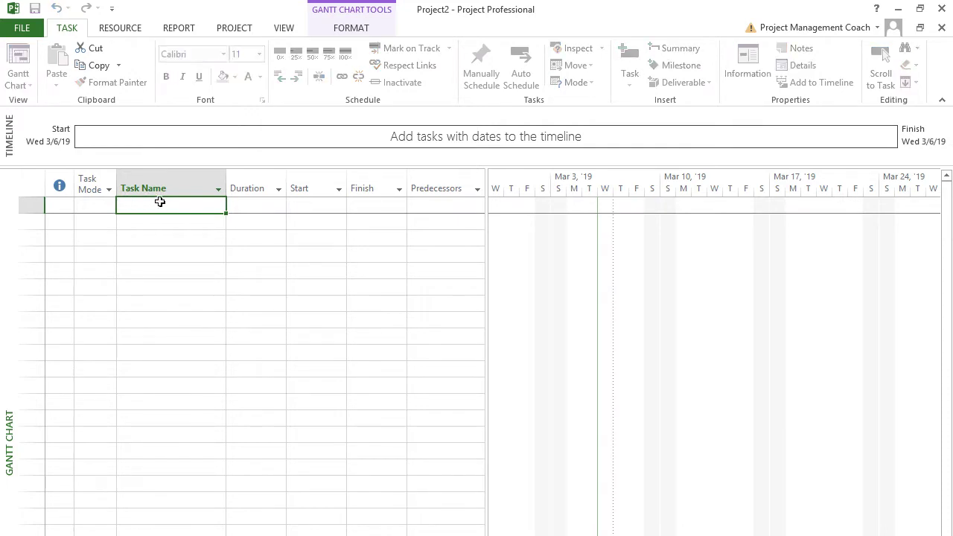
# - Enter four tasks named TASK 1, TASK 2, TASK 3 and TASK 4 in the first four rows
pyautogui.write('TASK 1')
pyautogui.press('Return')
pyautogui.write('TASK 2')
pyautogui.press('Return')
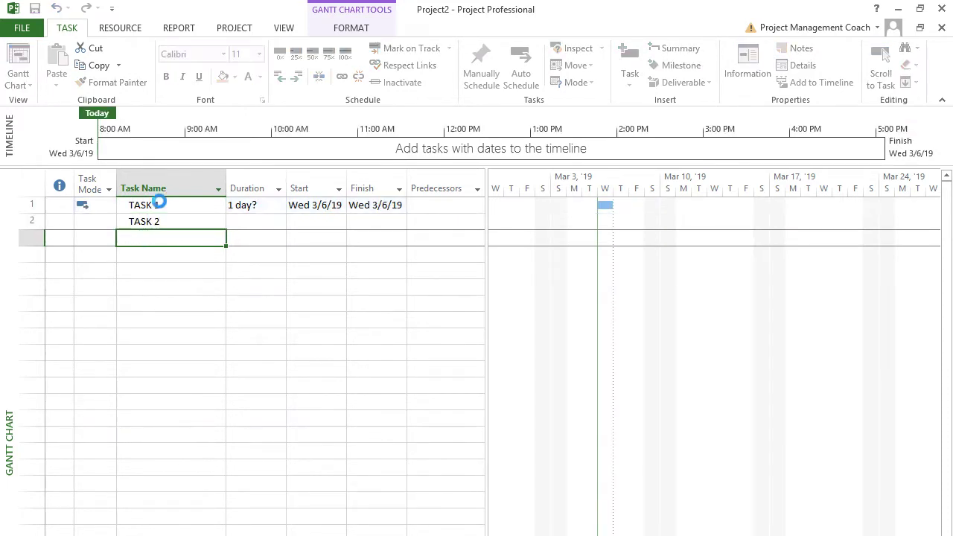
pyautogui.write('TASK 3')
pyautogui.press('Return')
pyautogui.write('TASK 4')
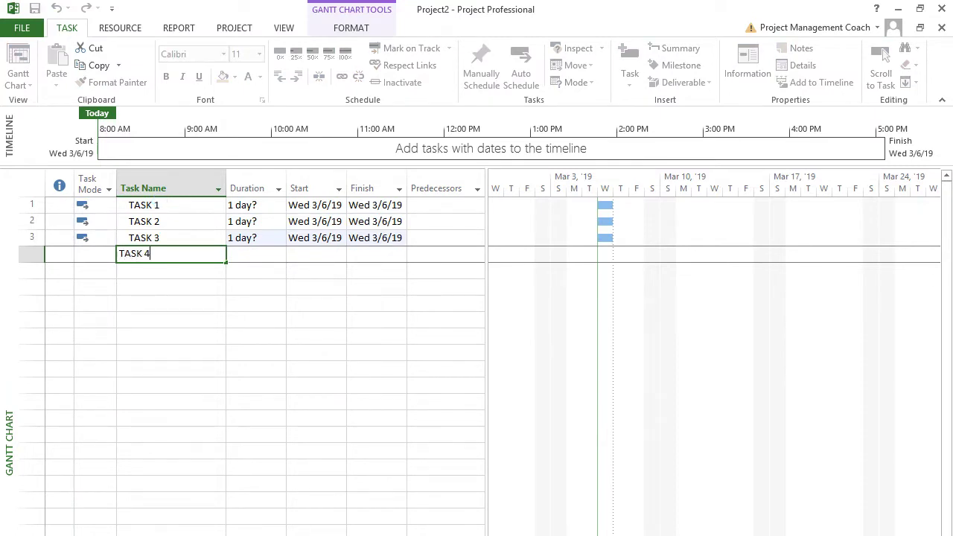
pyautogui.press('Return')
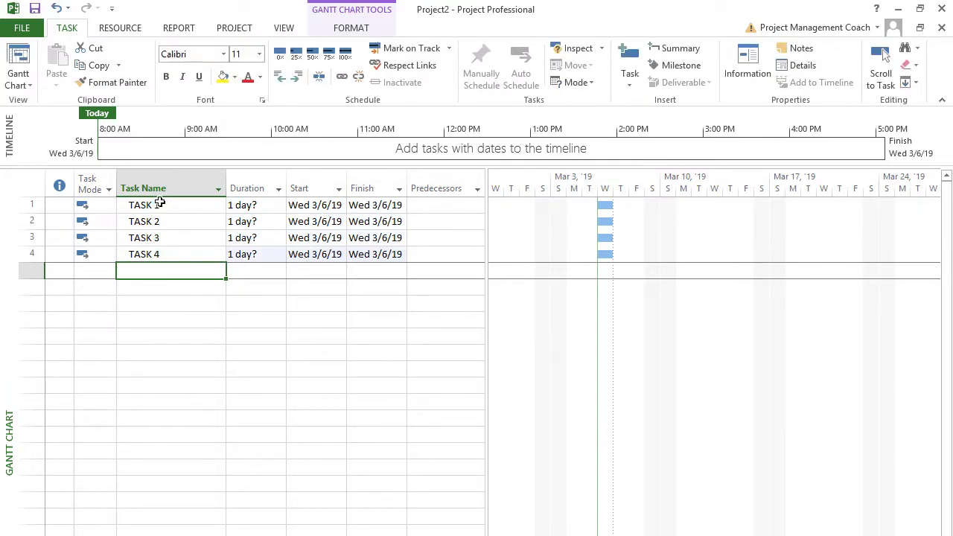
# - Widen the task table slightly past the Predecessors column and add TASK 5 below TASK 4
pyautogui.click(170, 187)
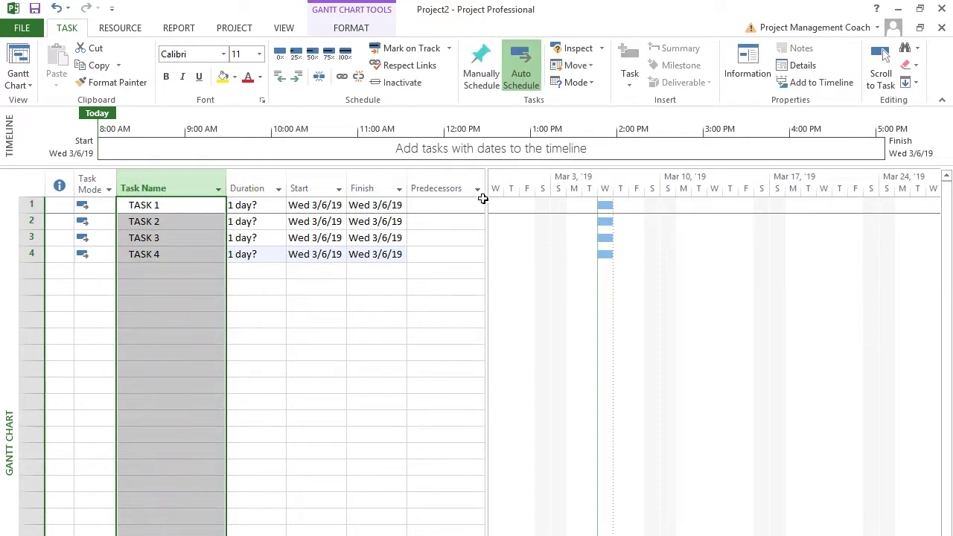
pyautogui.moveTo(487, 190); pyautogui.dragTo(496, 190)
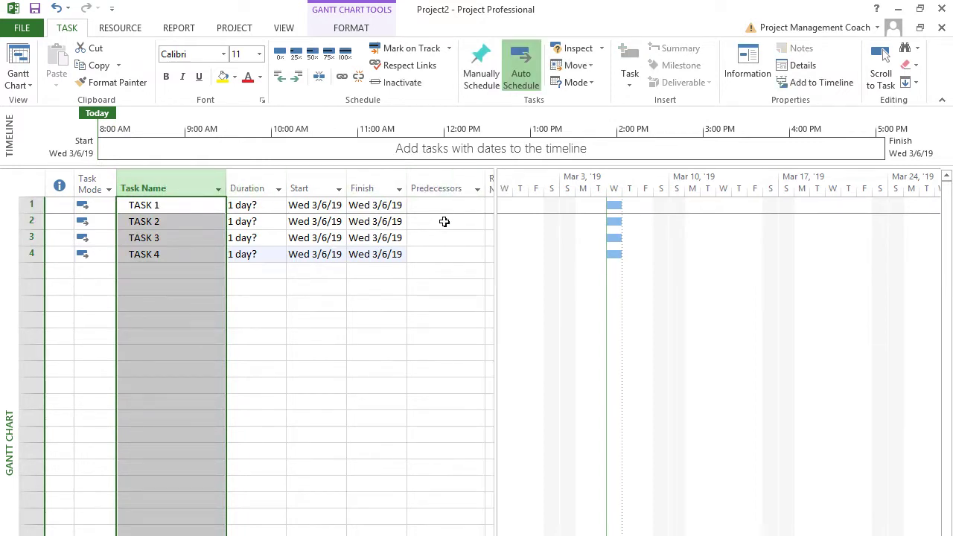
pyautogui.click(441, 220)
pyautogui.click(164, 270)
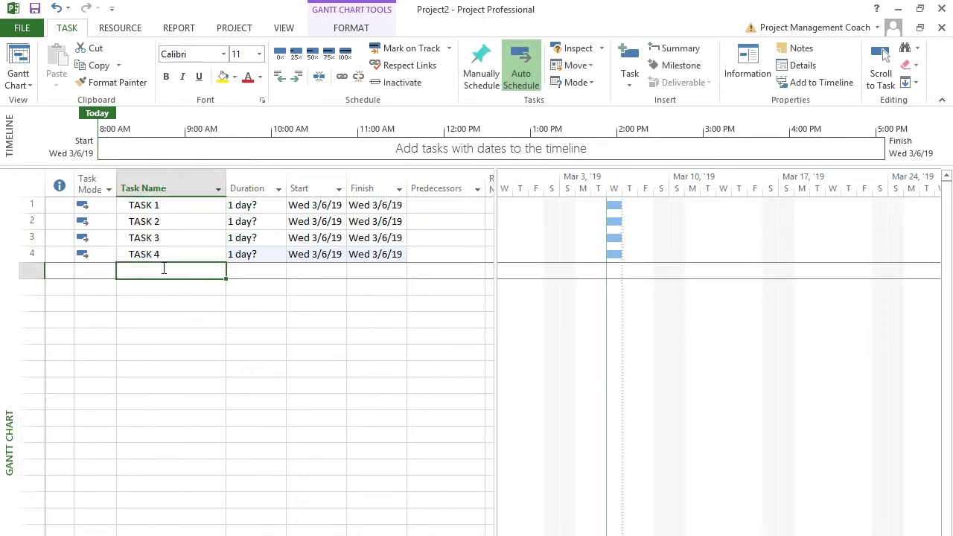
pyautogui.write('TASK 5')
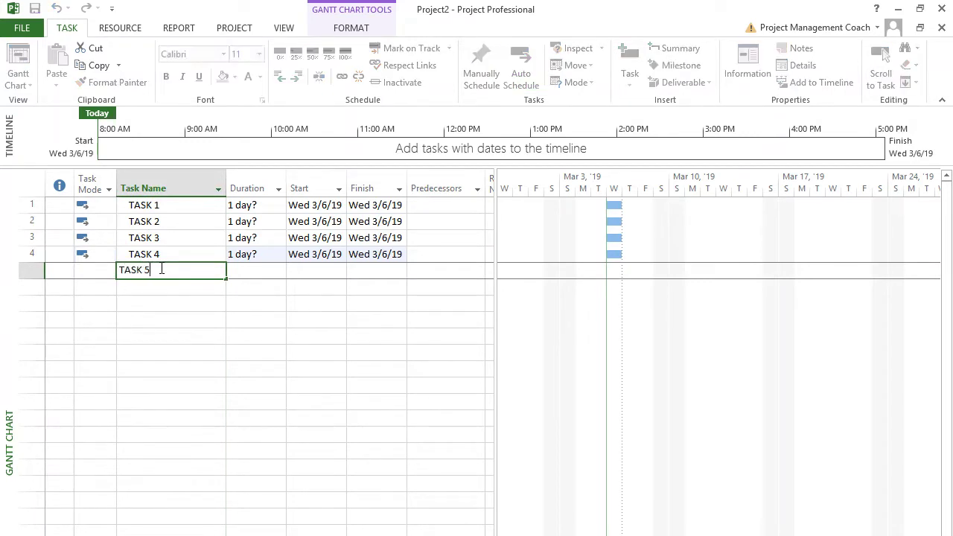
pyautogui.press('Return')
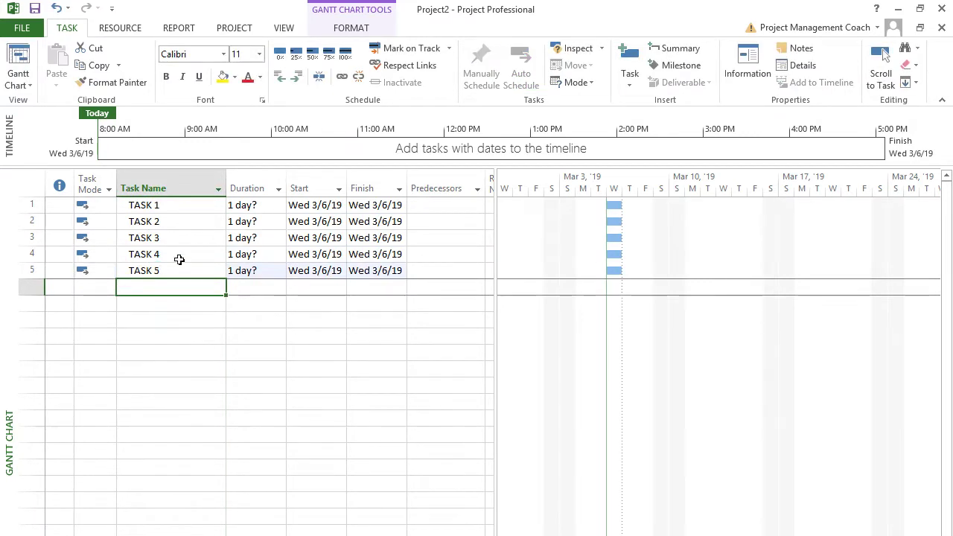
# - Try to enter FS alone as the predecessor of TASK 2
pyautogui.click(425, 220)
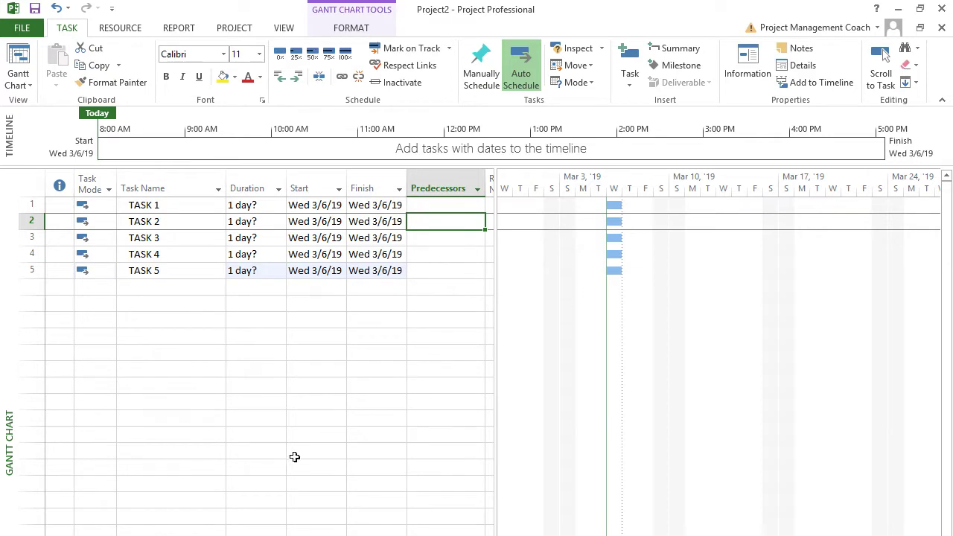
pyautogui.write('FS')
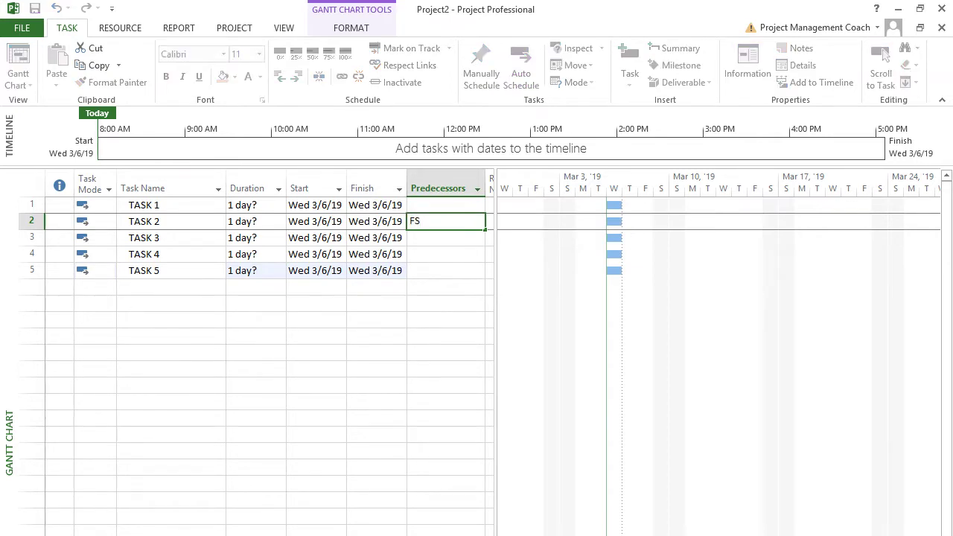
pyautogui.press('Return')
pyautogui.press('Return')
# - Link TASK 2 to TASK 1 finish-to-start by setting its predecessor to 1
pyautogui.click(414, 221)
pyautogui.write('1')
pyautogui.press('Return')
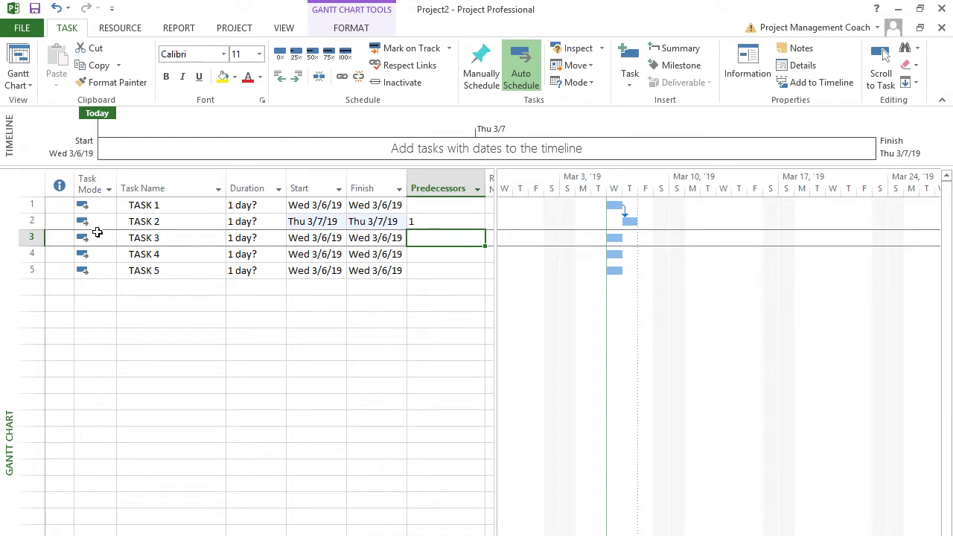
pyautogui.click(25, 220)
pyautogui.click(26, 204)
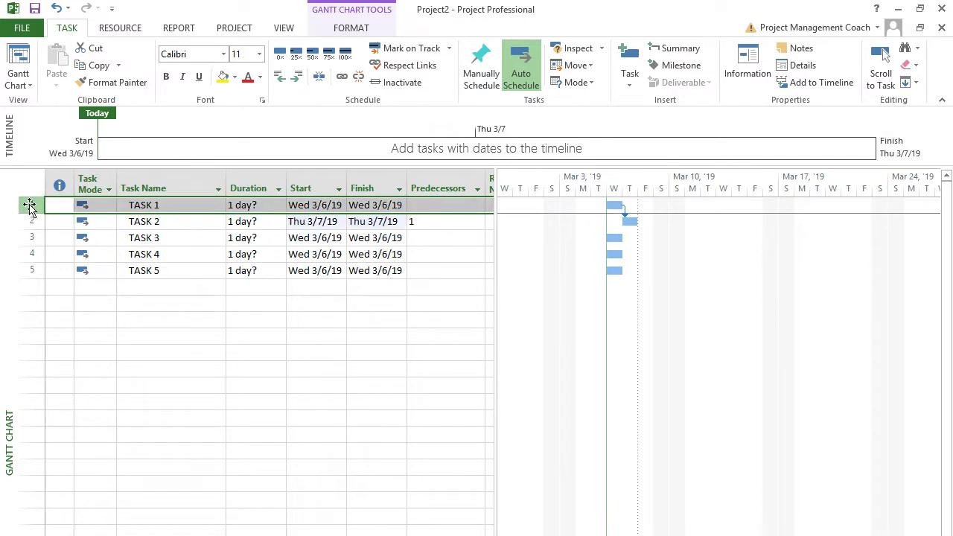
# - Link TASK 3 to TASK 2 finish-to-start by setting its predecessor to 2
pyautogui.click(423, 220)
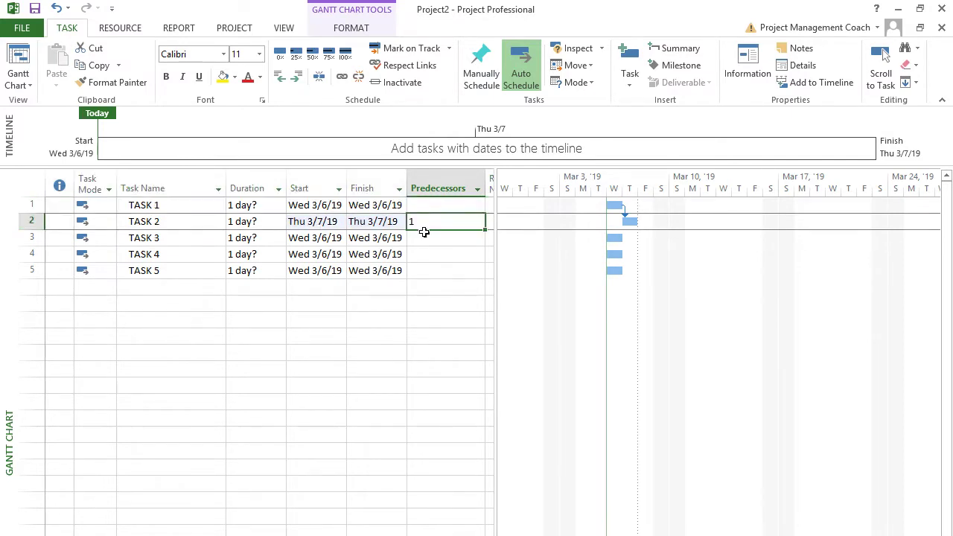
pyautogui.click(427, 237)
pyautogui.write('2')
pyautogui.press('Return')
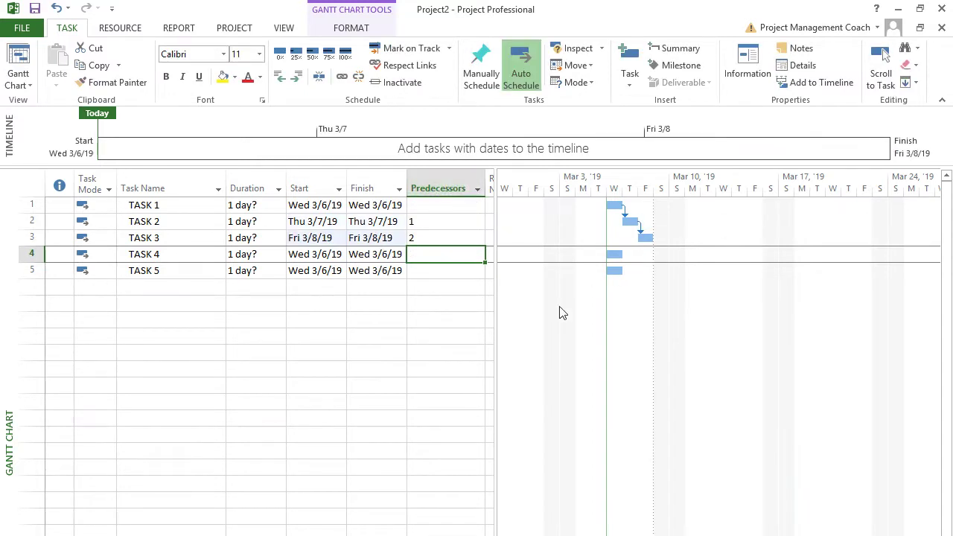
# - Add four more tasks named TASK 6, TASK 7, TASK 8 and TASK 9 below TASK 5
pyautogui.click(180, 272)
pyautogui.click(180, 295)
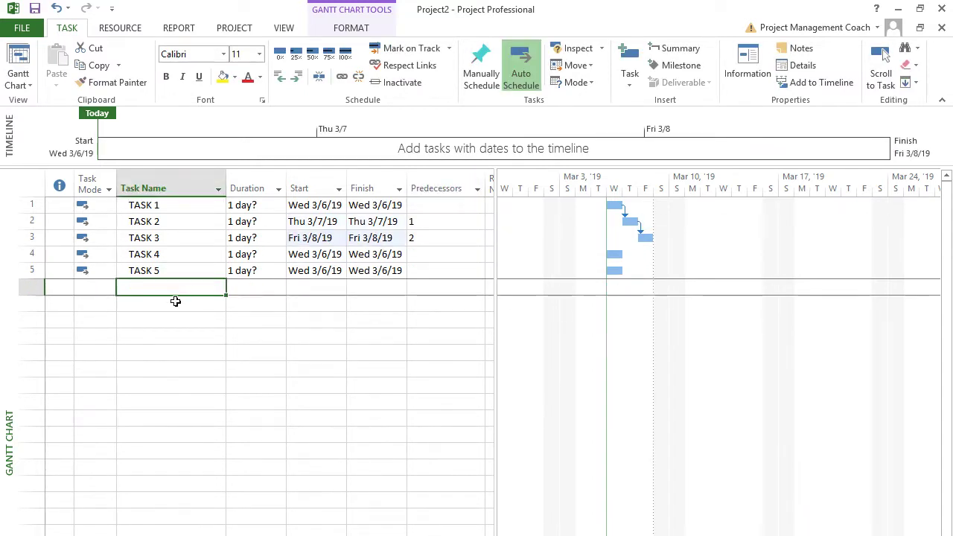
pyautogui.write('TASK 6')
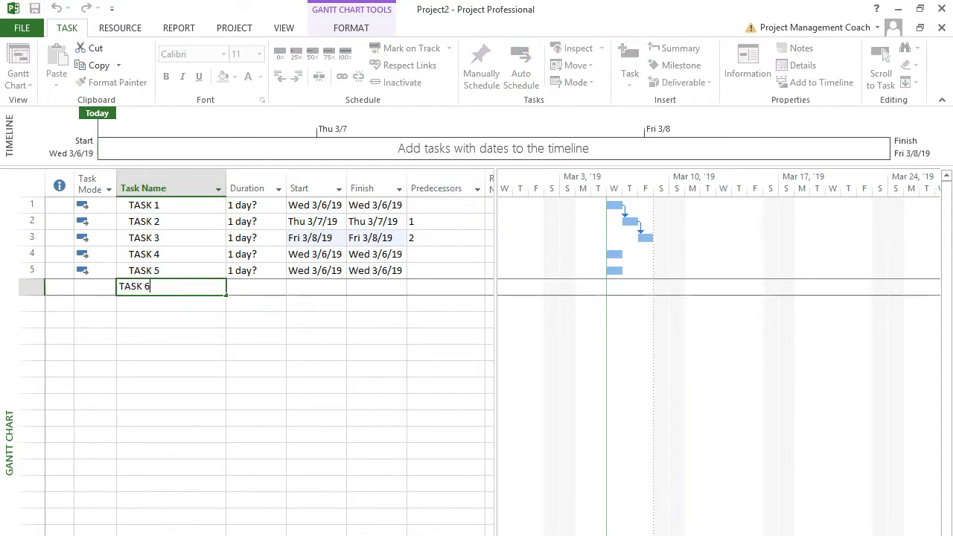
pyautogui.press('Return')
pyautogui.write('TASK 7')
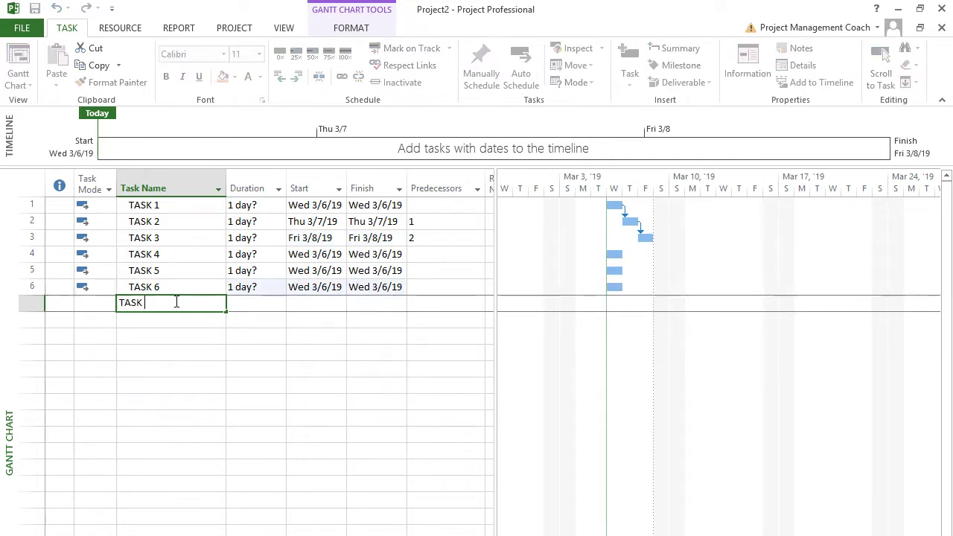
pyautogui.press('Return')
pyautogui.write('TASK 8')
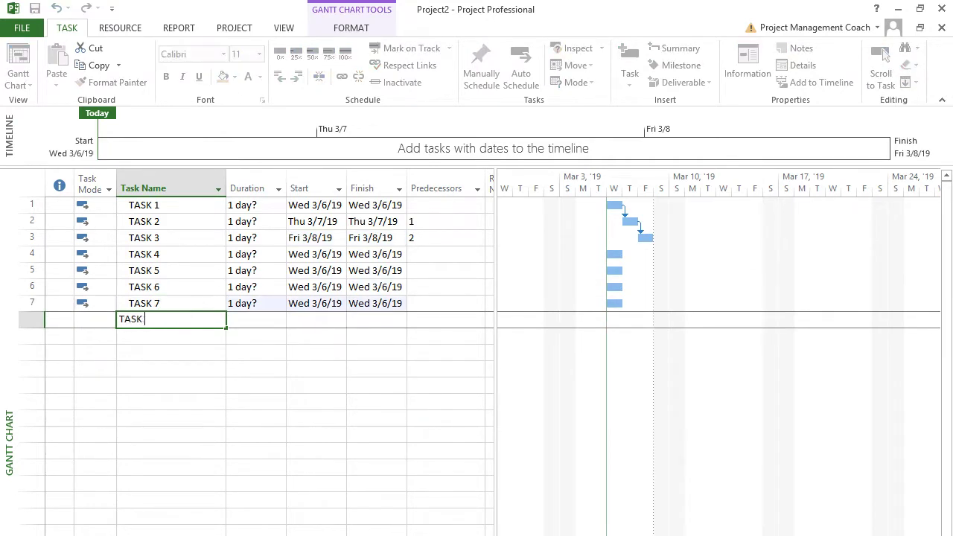
pyautogui.press('Return')
pyautogui.write('TASK 9')
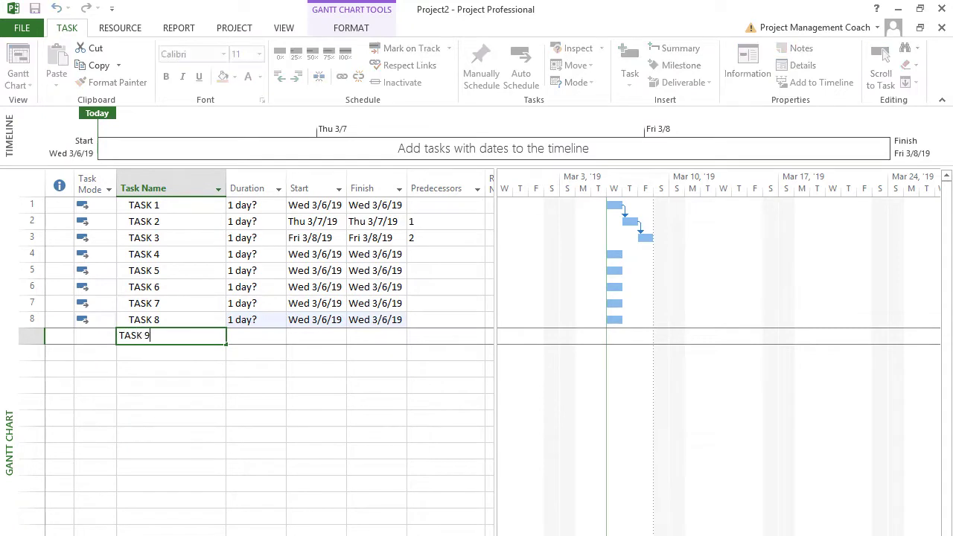
pyautogui.press('Return')
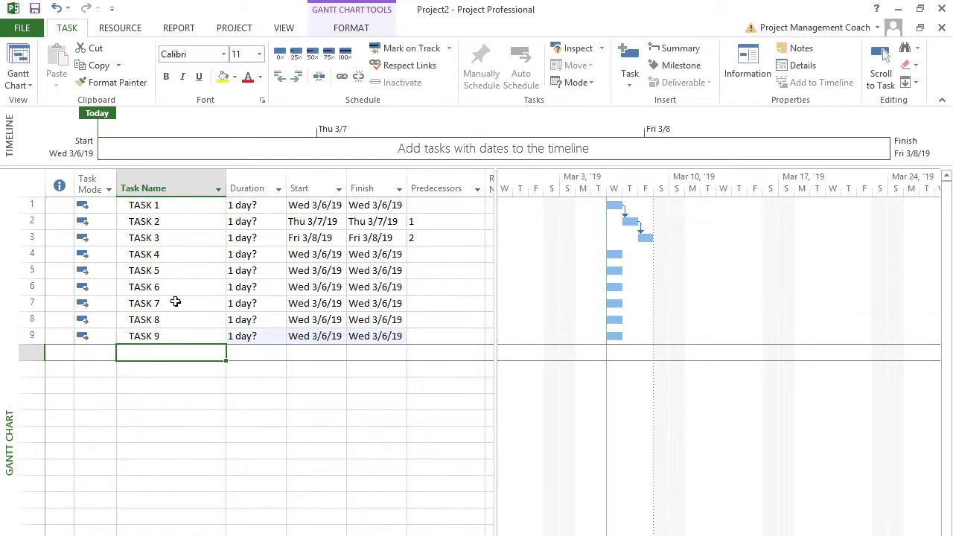
# - Set the predecessor of TASK 4 to 3SS and the predecessor of TASK 5 to 4
pyautogui.click(464, 255)
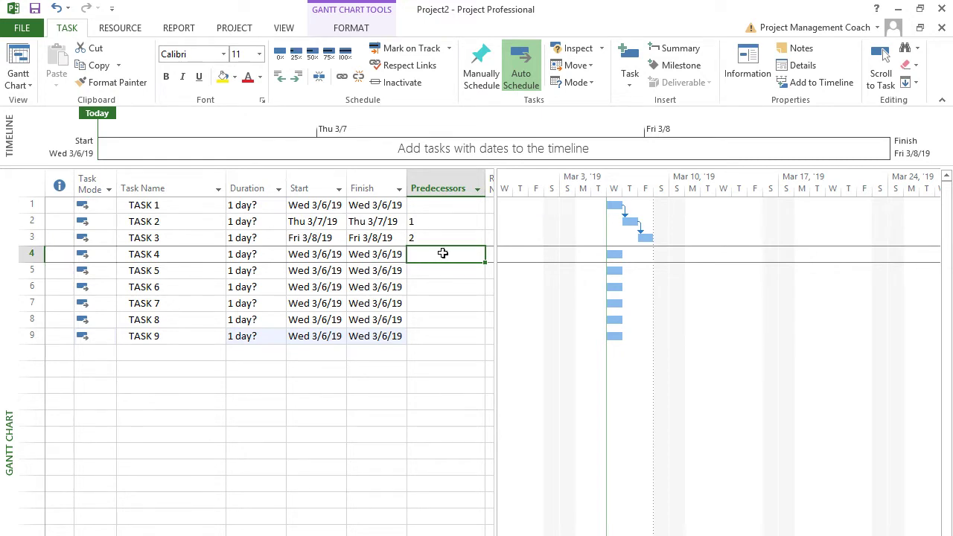
pyautogui.write('3SS')
pyautogui.press('Return')
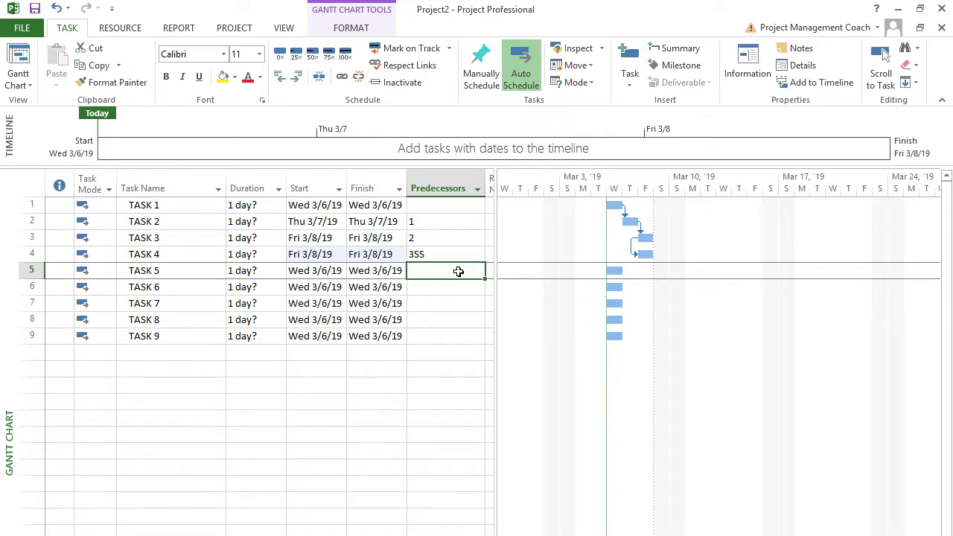
pyautogui.write('4')
pyautogui.press('Return')
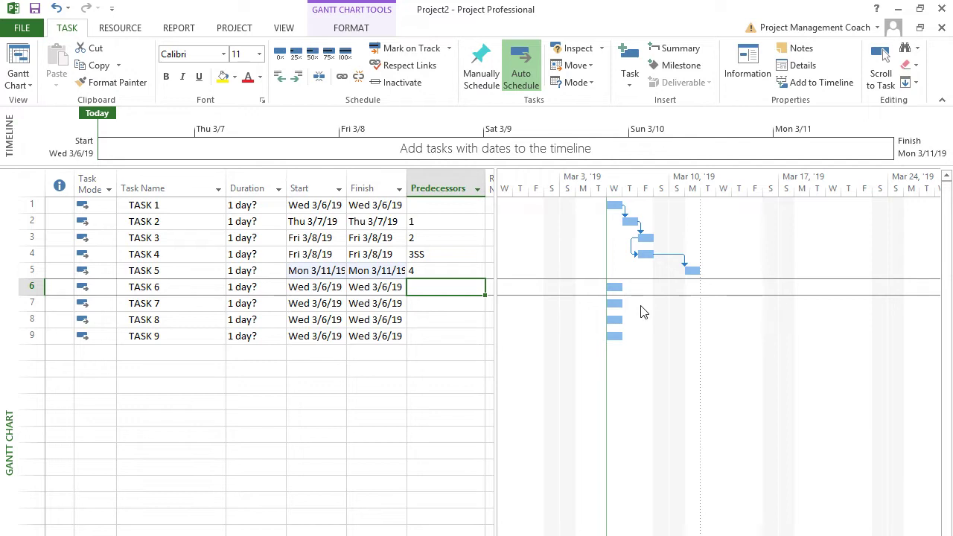
# - Link TASK 6 to TASK 5 finish-to-finish by setting its predecessor to 5FF
pyautogui.click(170, 182)
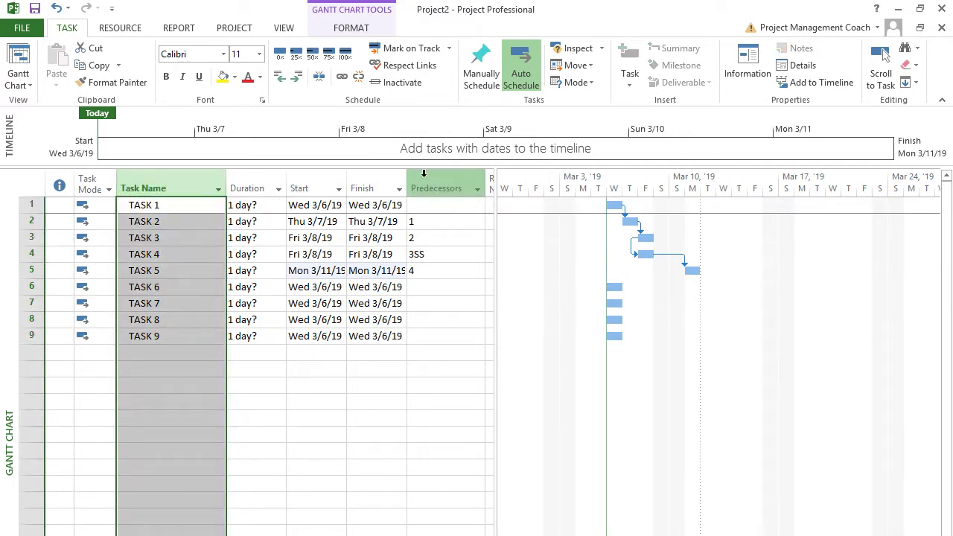
pyautogui.click(428, 289)
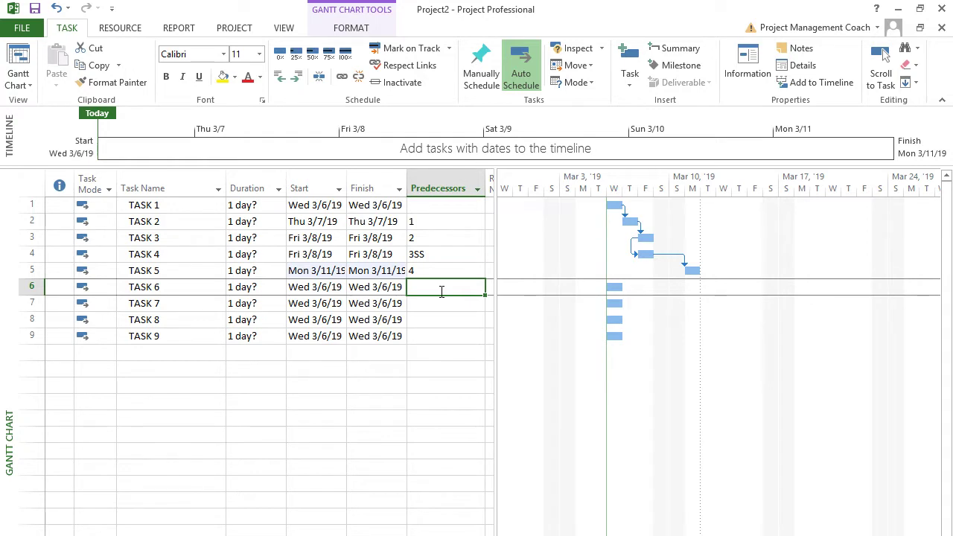
pyautogui.write('5')
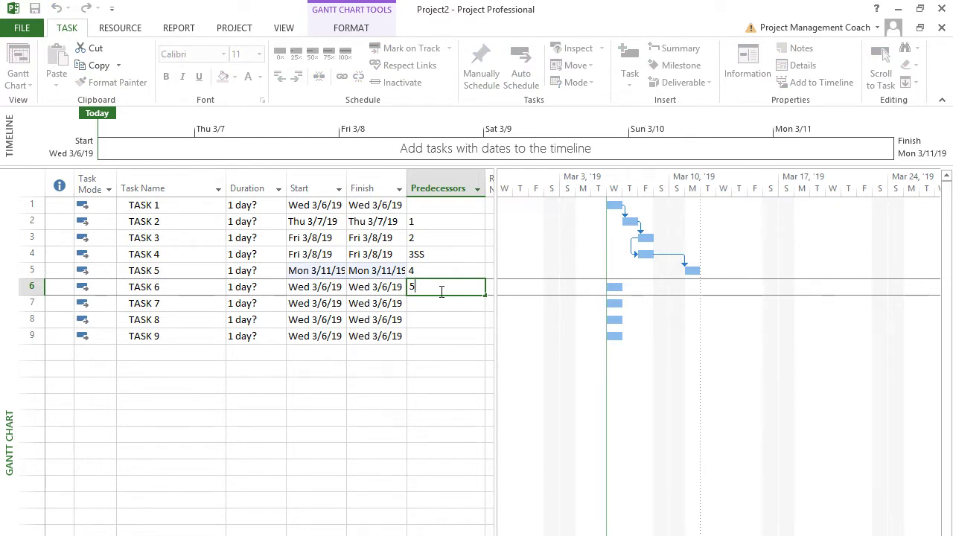
pyautogui.write('FF')
pyautogui.press('Return')
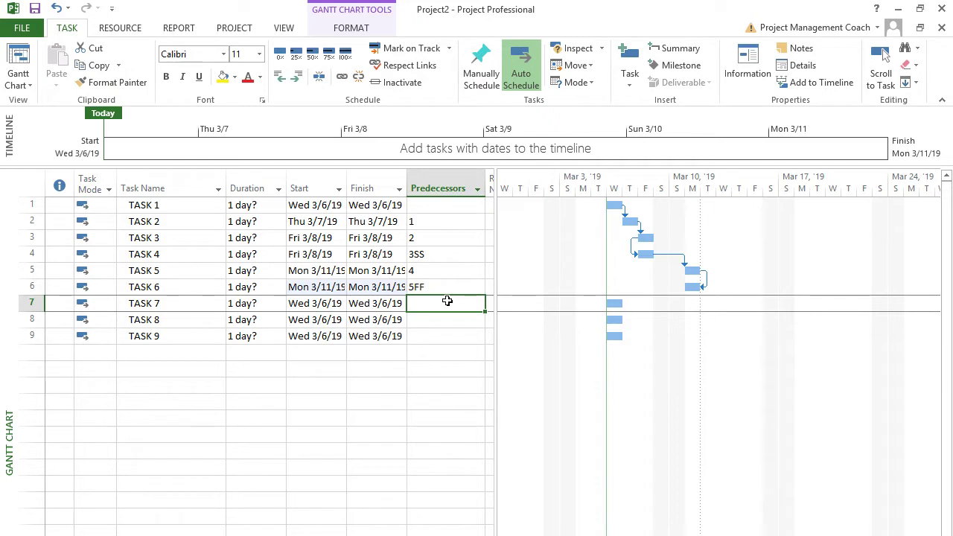
# - Link TASK 7 to TASK 6 start-to-start by setting its predecessor to 6SS
pyautogui.write('6')
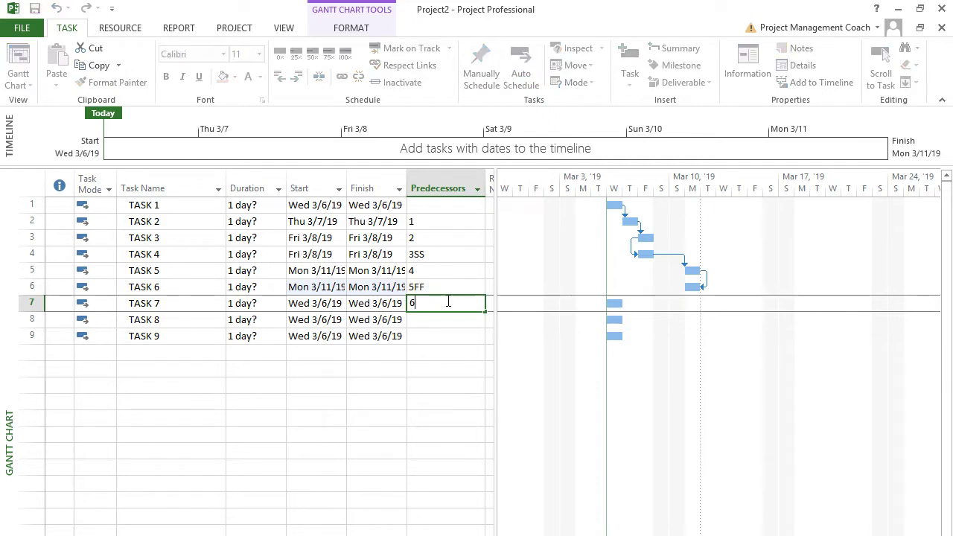
pyautogui.press('Return')
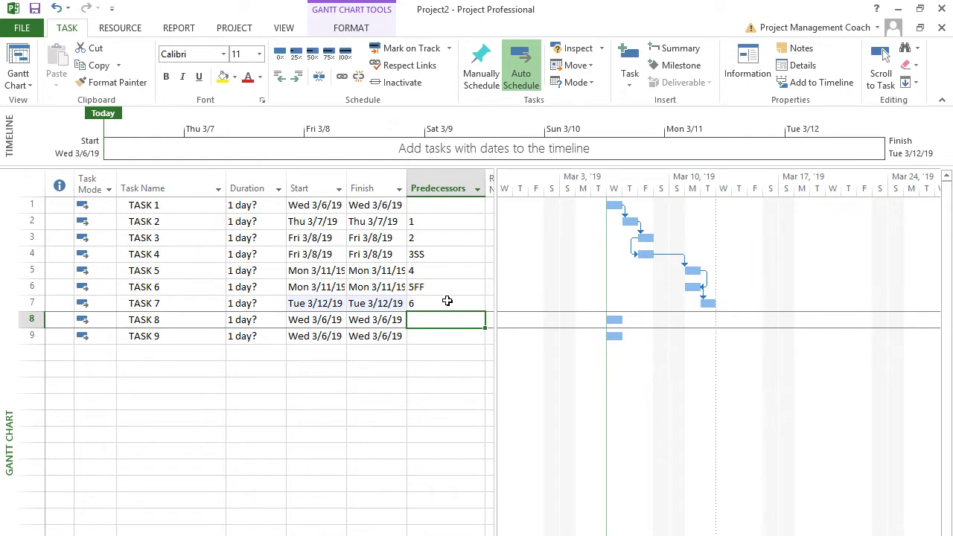
pyautogui.click(447, 301)
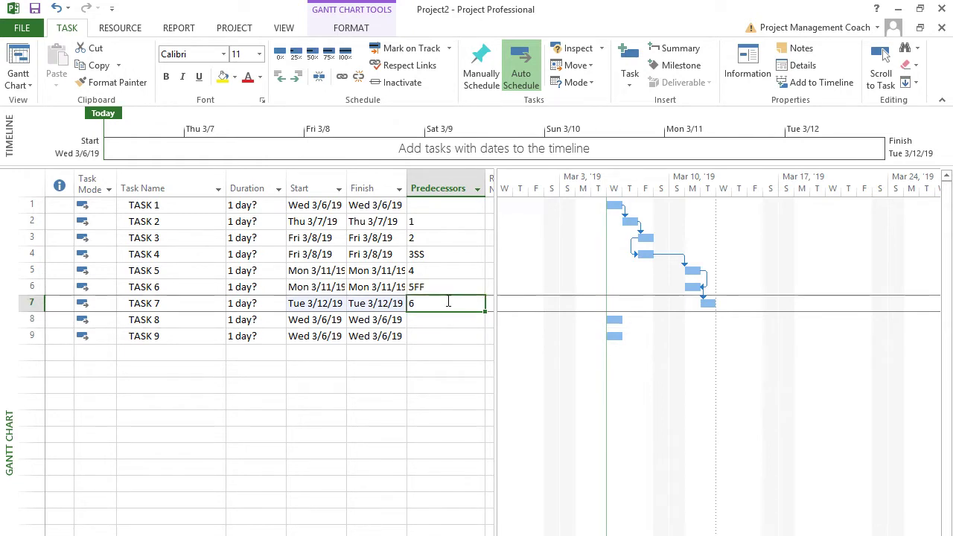
pyautogui.click(448, 302)
pyautogui.write('SS')
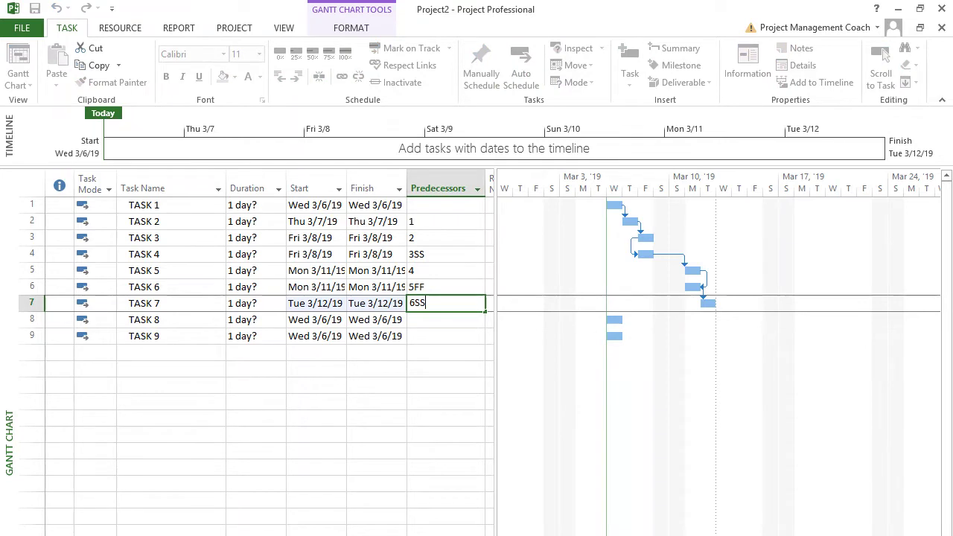
pyautogui.press('Return')
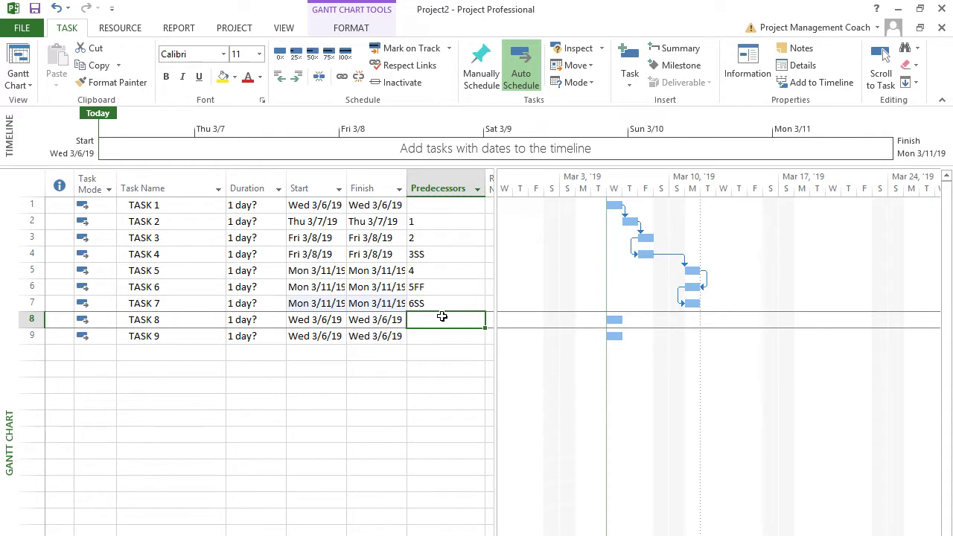
# - Set the predecessor of TASK 8 to 7 and the predecessor of TASK 9 to 8SF
pyautogui.write('7')
pyautogui.press('Return')
pyautogui.scroll(-1, 443, 317)
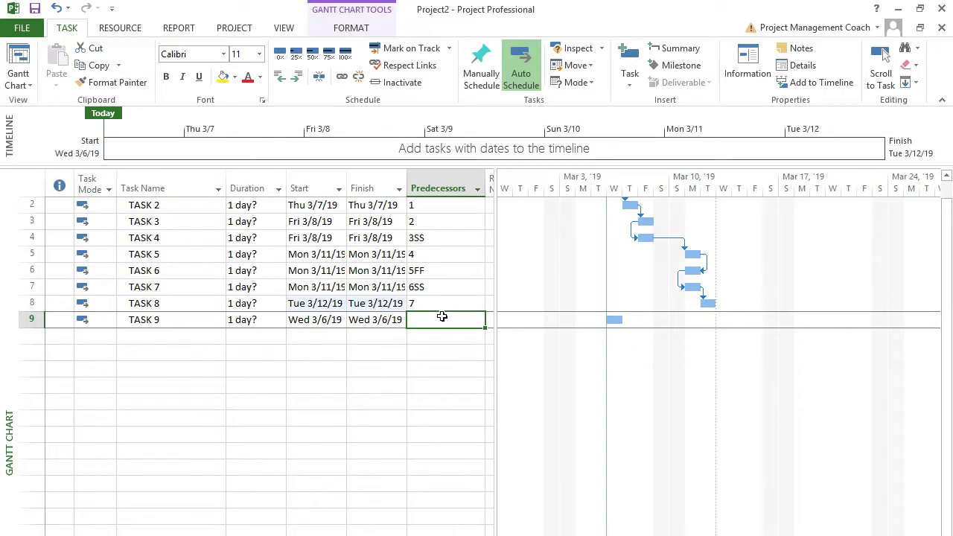
pyautogui.scroll(1, 442, 317)
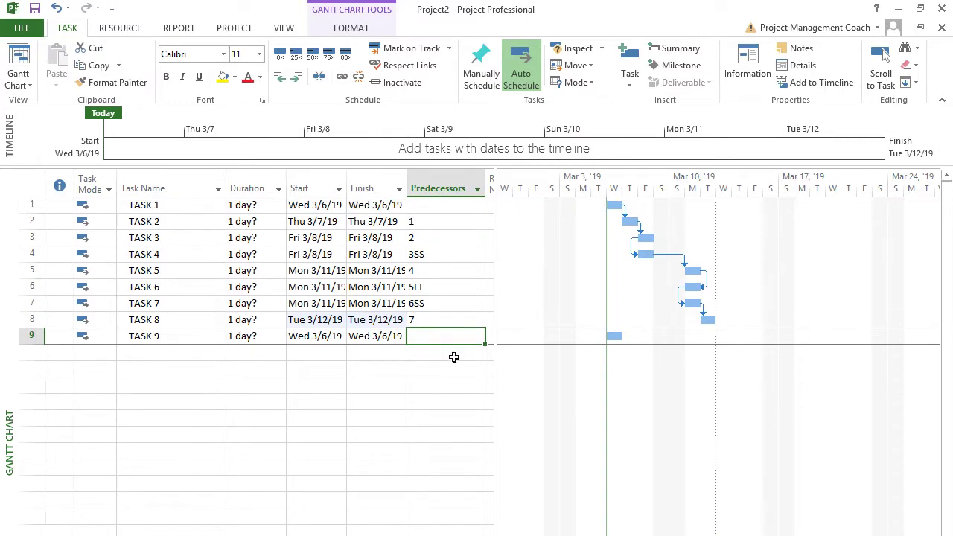
pyautogui.click(454, 357)
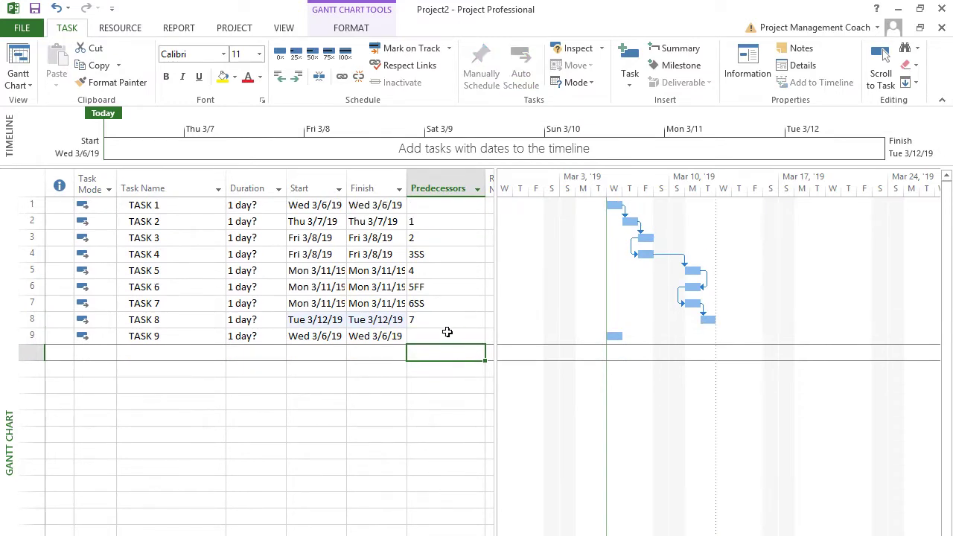
pyautogui.click(447, 333)
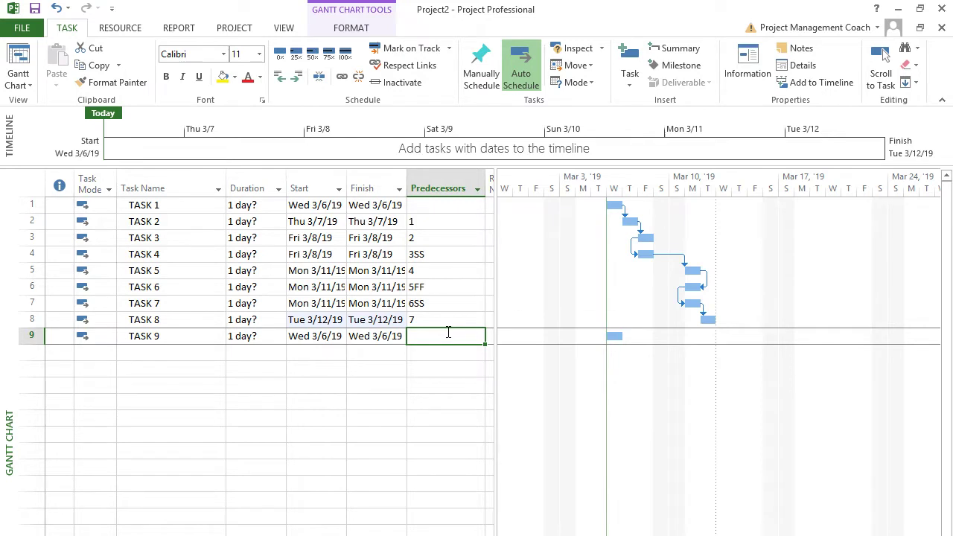
pyautogui.write('8SF')
pyautogui.press('Return')
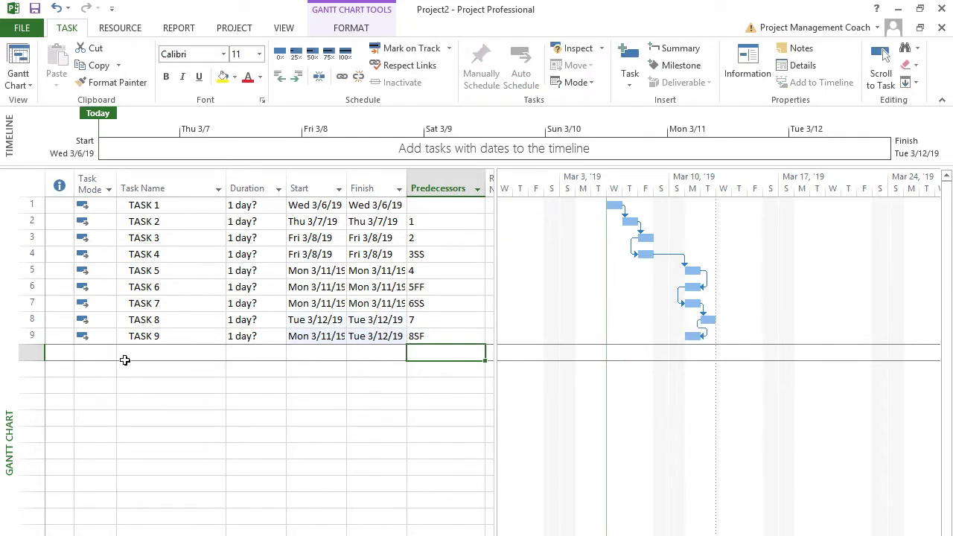
# - Add a new task named MILESTONE1 in the row below TASK 9
pyautogui.click(134, 351)
pyautogui.write('MILESTON')
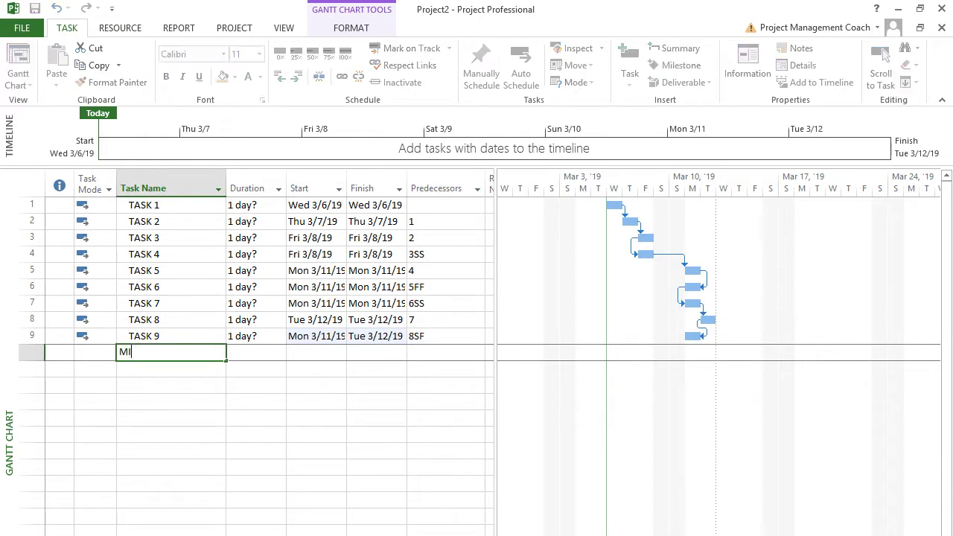
pyautogui.press('BackSpace')
pyautogui.press('BackSpace')
pyautogui.press('BackSpace')
pyautogui.write('TONE')
pyautogui.write('S')
pyautogui.press('BackSpace')
pyautogui.write('1')
pyautogui.press('Return')
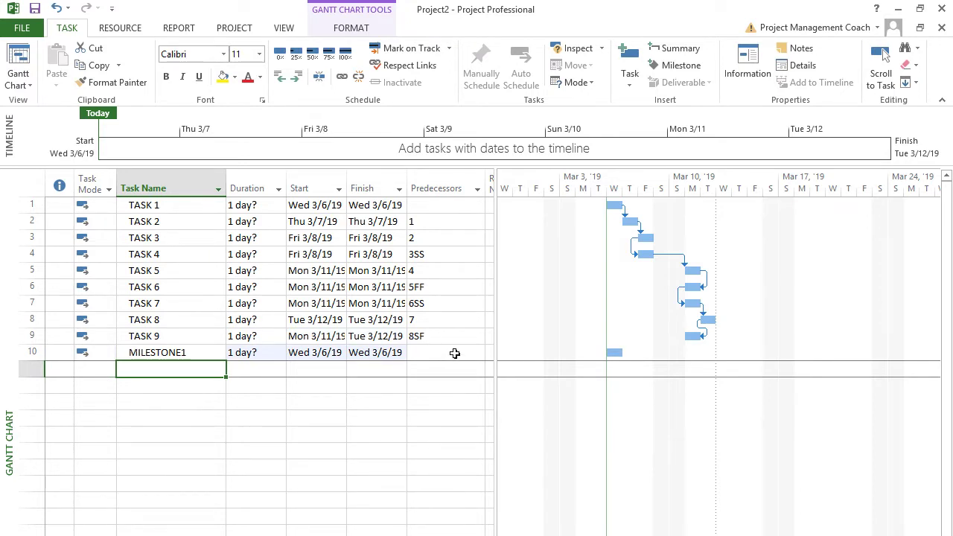
# - Link MILESTONE1 to TASK 9 finish-to-start by setting its predecessor to 9
pyautogui.click(455, 353)
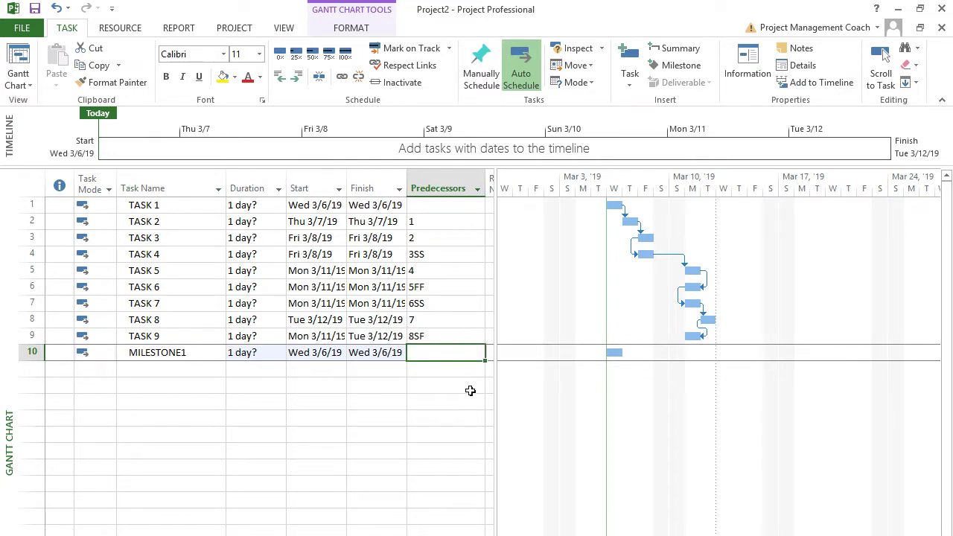
pyautogui.write('9')
pyautogui.press('Return')
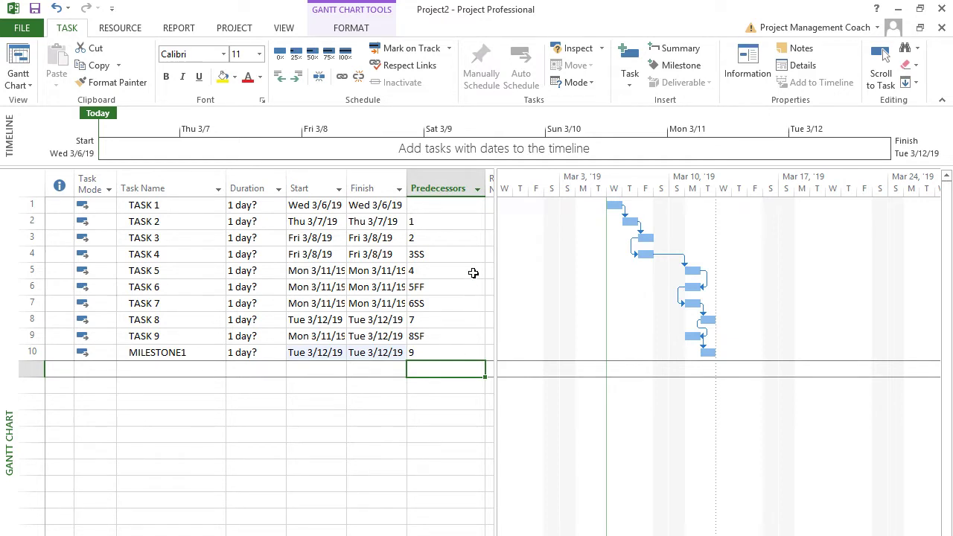
pyautogui.click(451, 224)
pyautogui.click(451, 225)
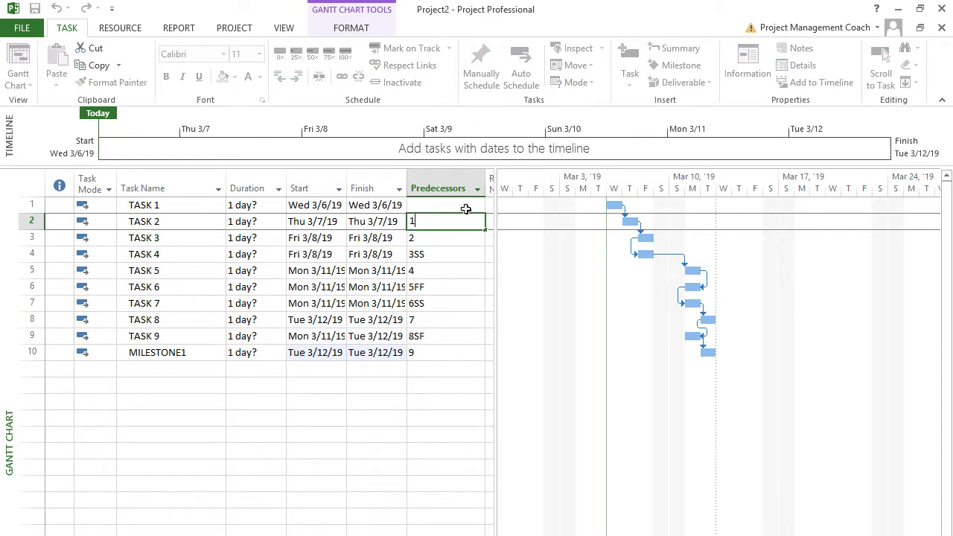
pyautogui.write('-')
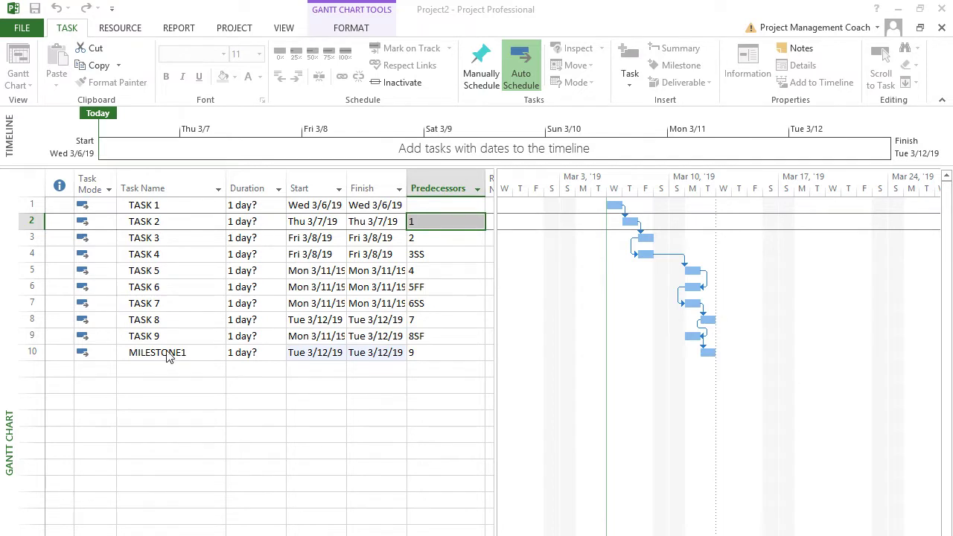
pyautogui.click(279, 383)
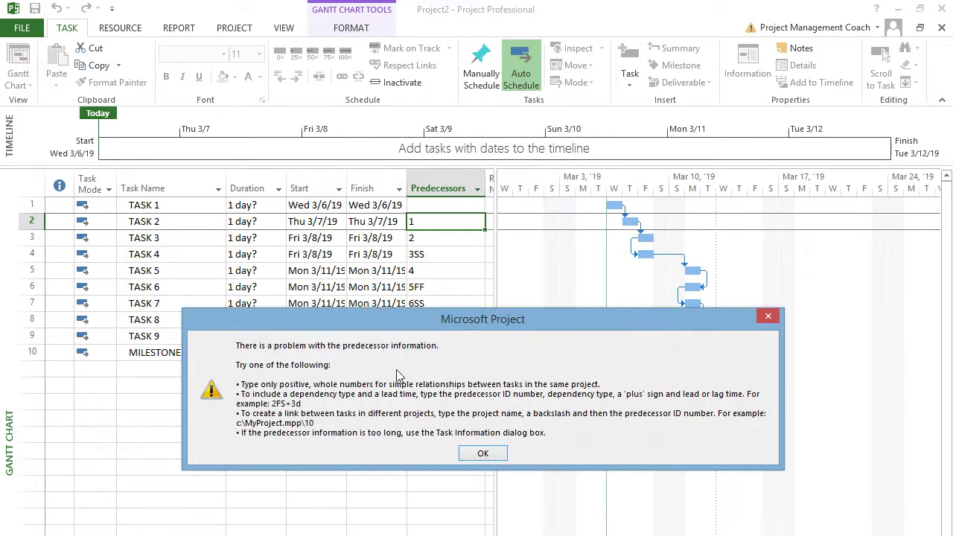
pyautogui.press('Return')
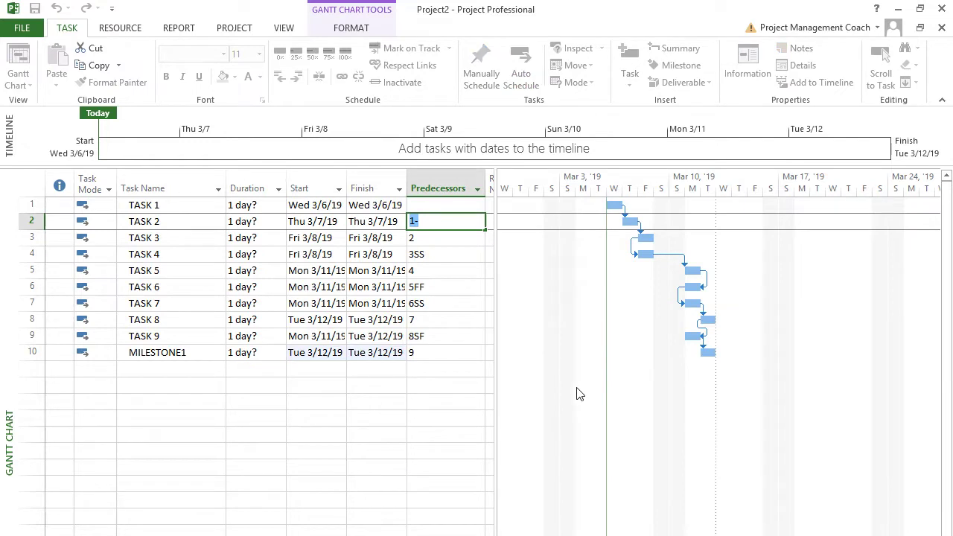
pyautogui.press('BackSpace')
pyautogui.press('Escape')
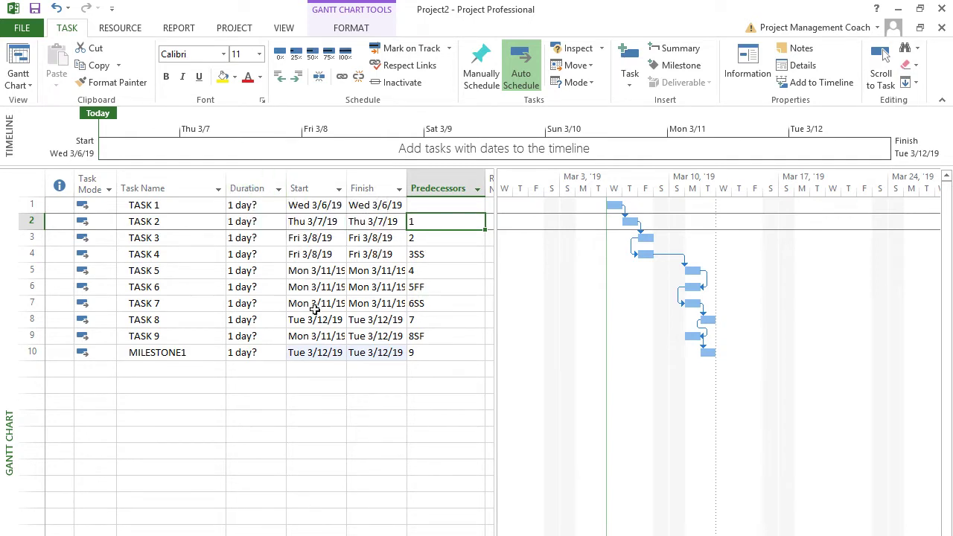
pyautogui.click(192, 184)
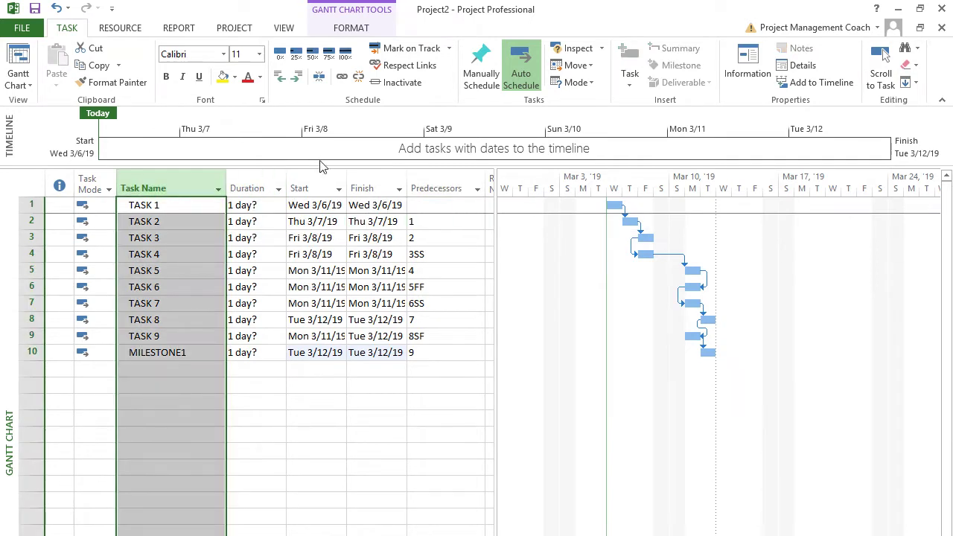
pyautogui.click(429, 178)
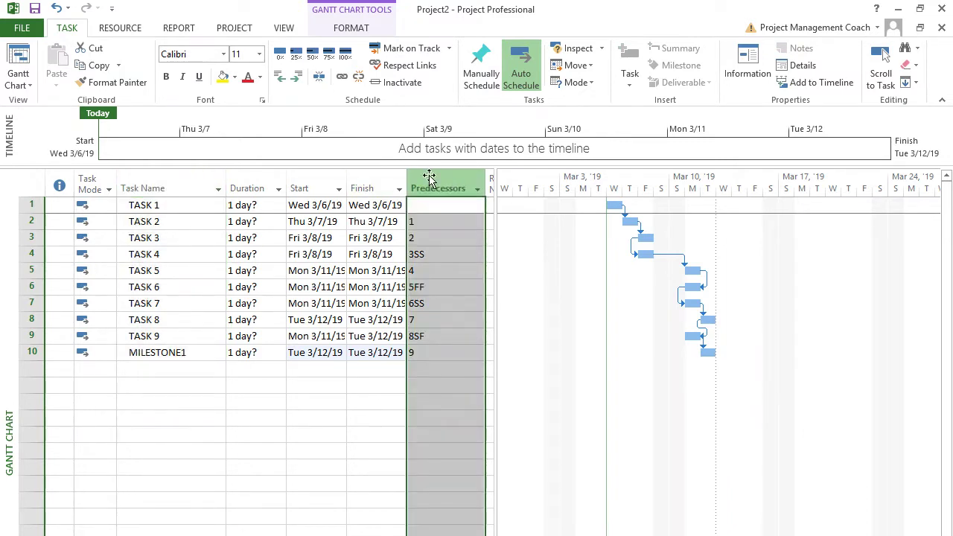
pyautogui.click(267, 182)
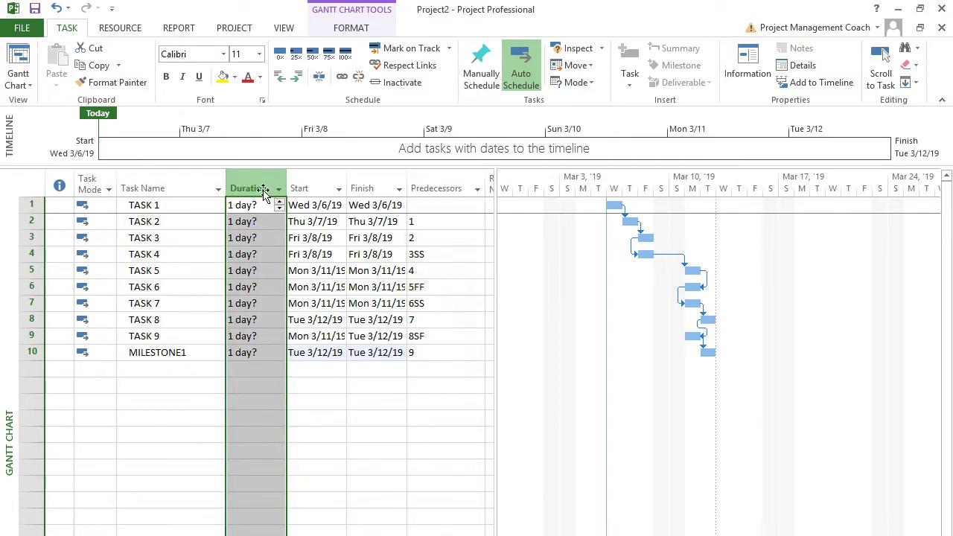
# - Set the durations of TASK 1 through TASK 5 to 2, 5, 4, 7 and 3 days
pyautogui.click(223, 209)
pyautogui.click(228, 209)
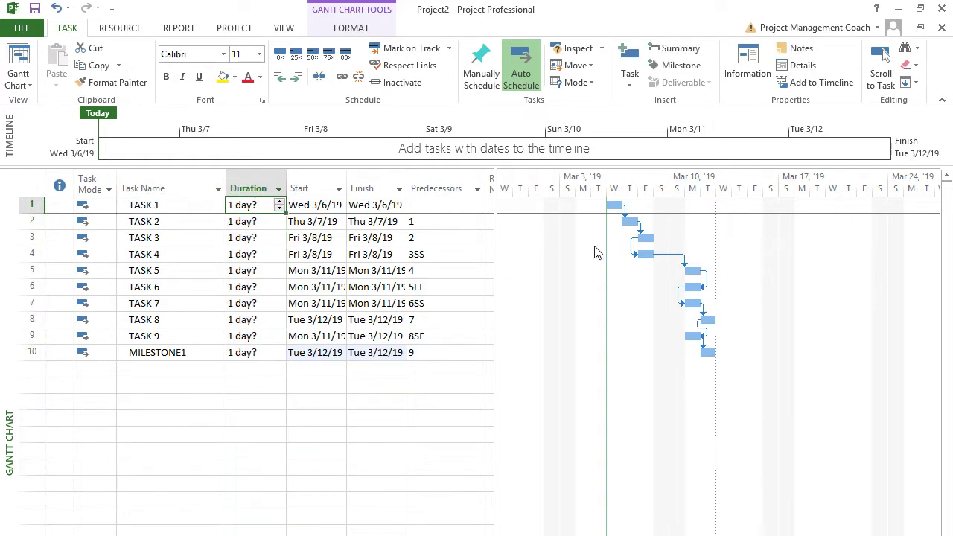
pyautogui.write('2')
pyautogui.press('Return')
pyautogui.write('5')
pyautogui.press('Return')
pyautogui.write('4')
pyautogui.press('Return')
pyautogui.write('7')
pyautogui.press('Return')
pyautogui.write('3')
pyautogui.press('Return')
# - Set the durations of TASK 6 through TASK 9 to 8, 5, 3 and 8 days, and MILESTONE1's to 4 days
pyautogui.write('8')
pyautogui.press('Return')
pyautogui.write('5')
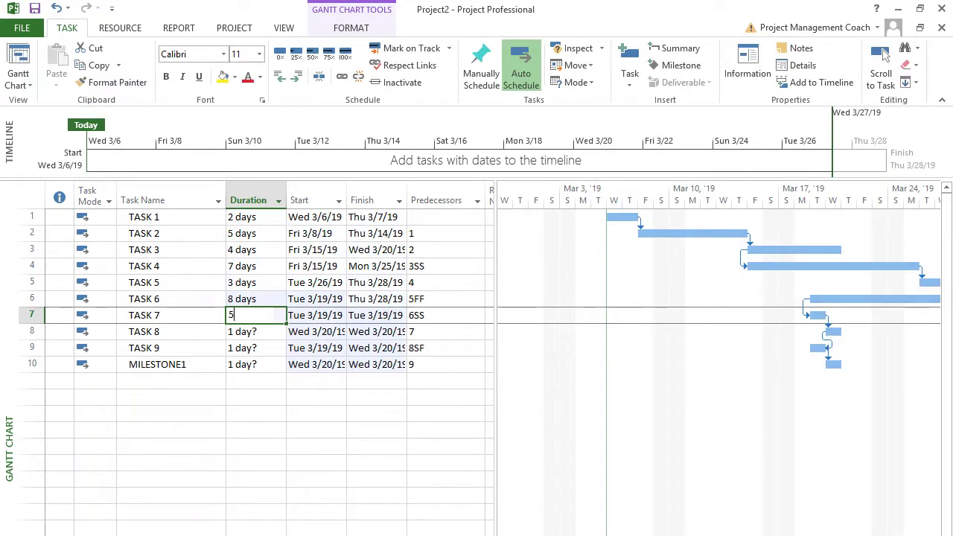
pyautogui.press('Return')
pyautogui.write('3')
pyautogui.press('Return')
pyautogui.write('8')
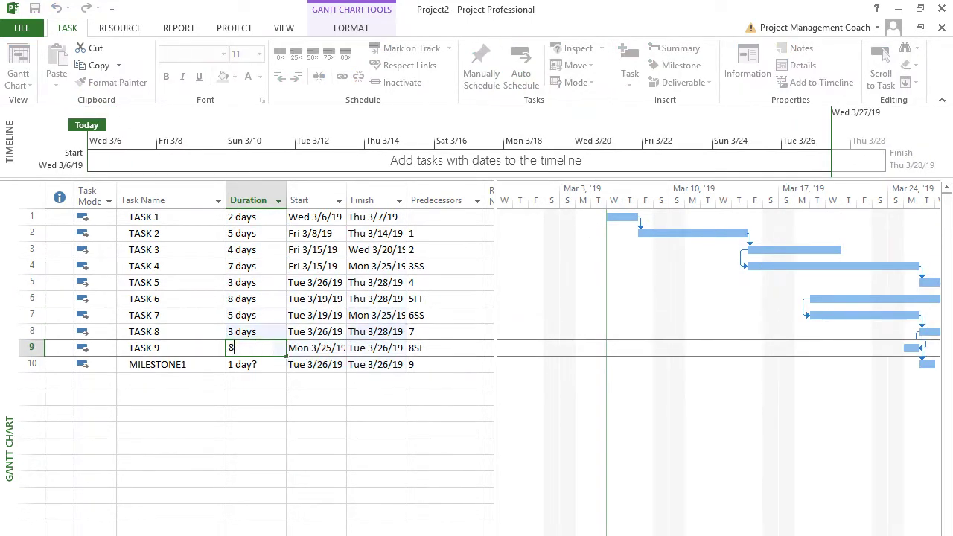
pyautogui.press('Return')
pyautogui.write('4')
pyautogui.press('Return')
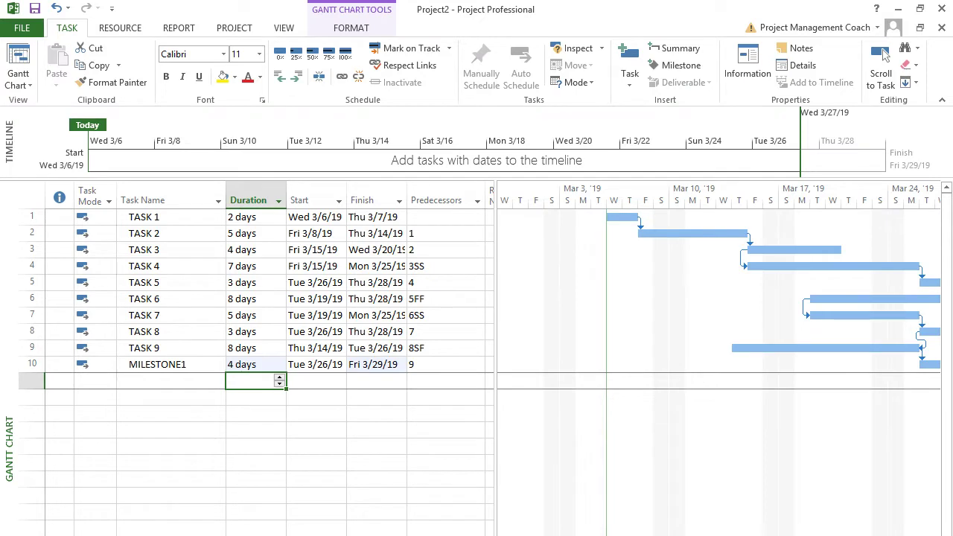
# - Shorten TASK 9 by setting its duration to 4 days
pyautogui.click(882, 54)
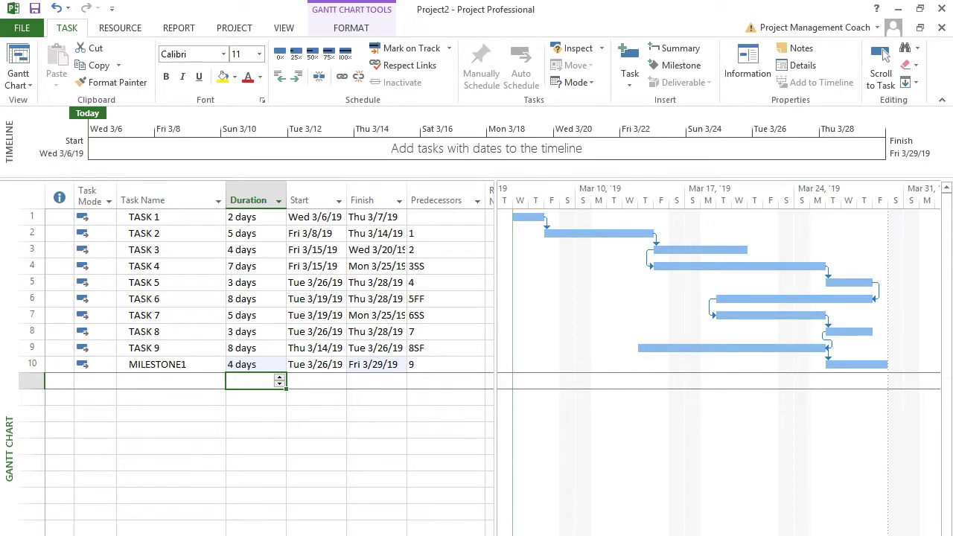
pyautogui.click(251, 344)
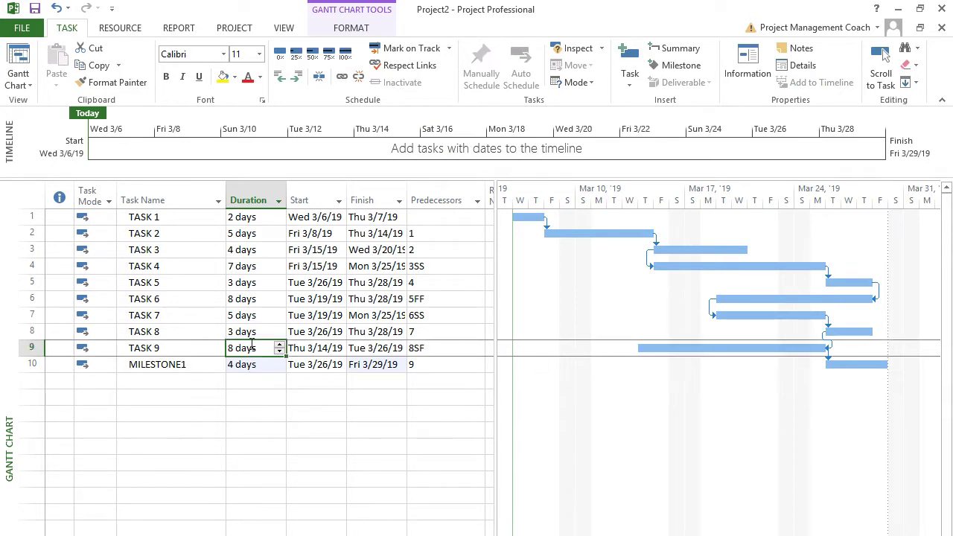
pyautogui.write('4')
pyautogui.press('Return')
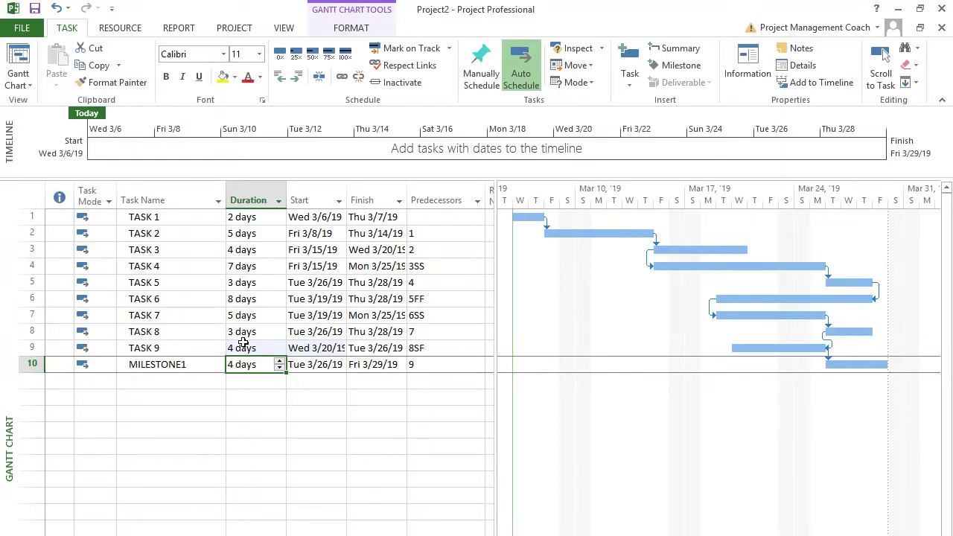
# - Shorten TASK 4 by setting its duration to 4 days
pyautogui.click(254, 263)
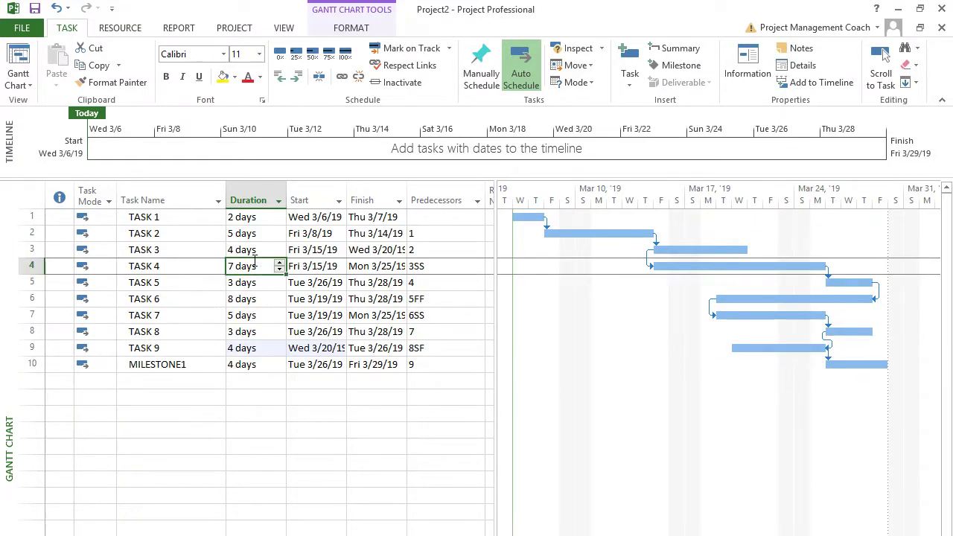
pyautogui.doubleClick(254, 262)
pyautogui.press('Return')
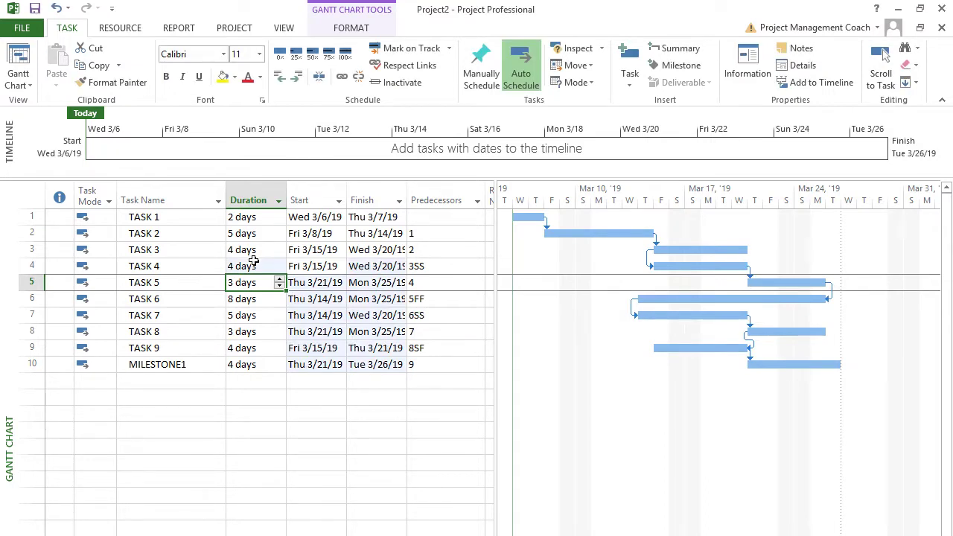
# - Set the duration of TASK 6 to 3 days and widen the Gantt chart area slightly at the table's expense
pyautogui.scroll(-1, 254, 260)
pyautogui.scroll(1, 254, 260)
pyautogui.click(264, 299)
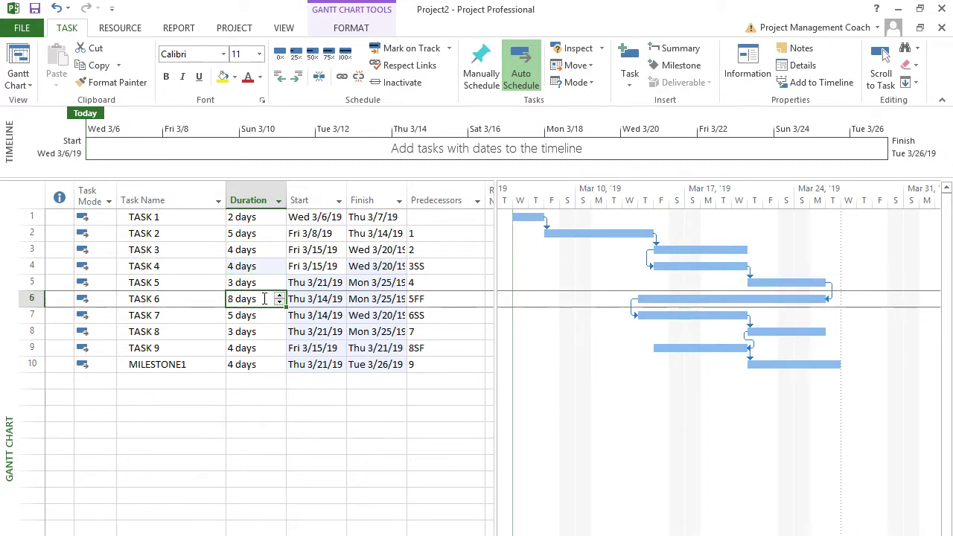
pyautogui.write('3')
pyautogui.press('Return')
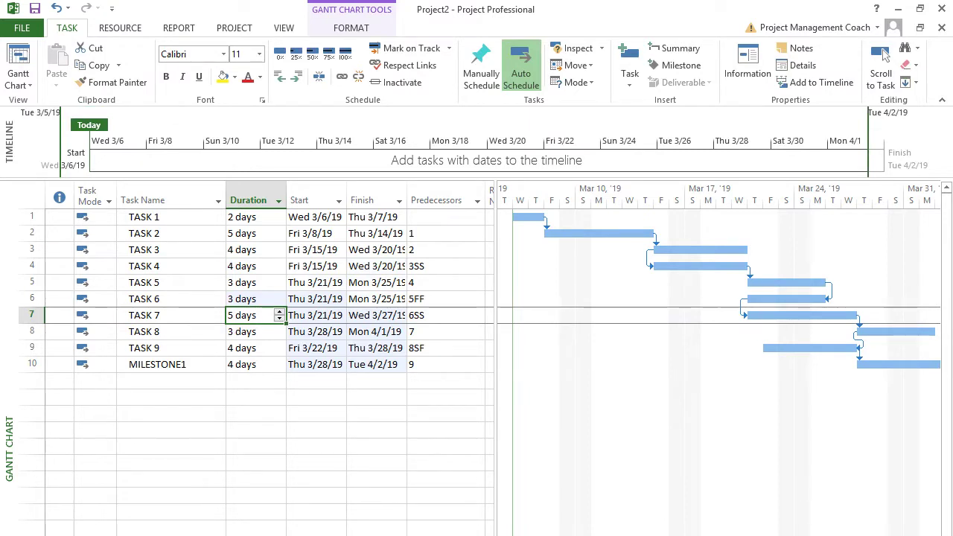
pyautogui.click(883, 58)
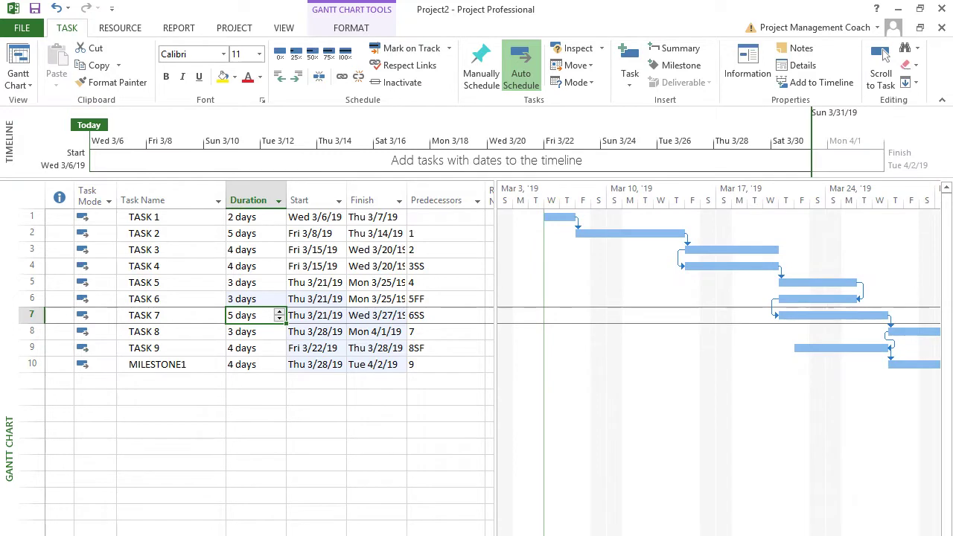
pyautogui.moveTo(497, 511); pyautogui.dragTo(480, 505)
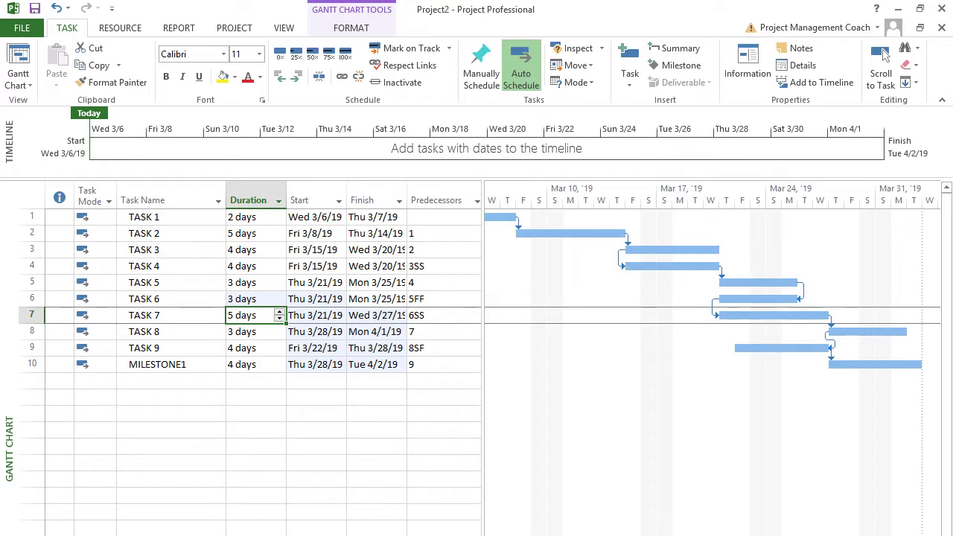
# - Add a 2-day lead to TASK 2's finish-to-start link with TASK 1 by setting its predecessor to 1FS-2 days
pyautogui.hscroll(-1, 711, 360)
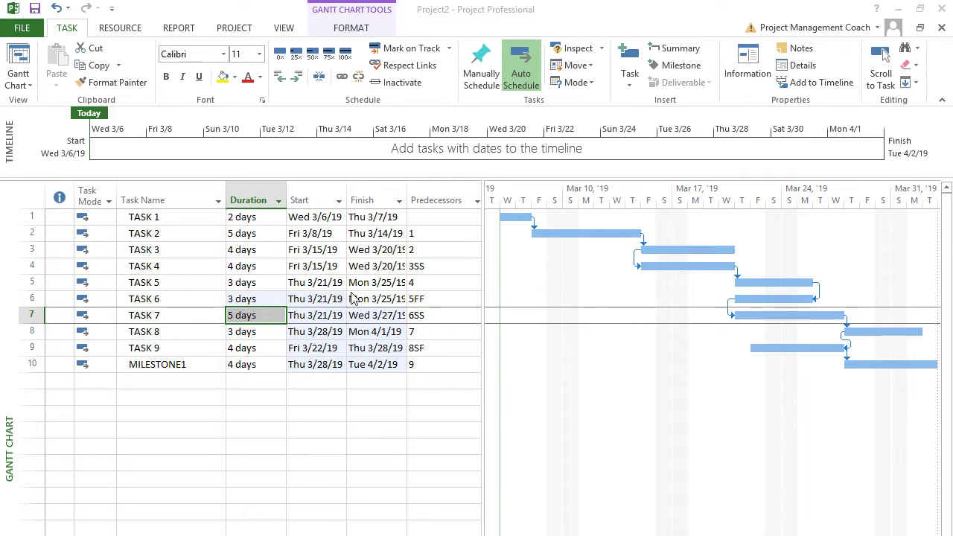
pyautogui.click(434, 233)
pyautogui.click(434, 233)
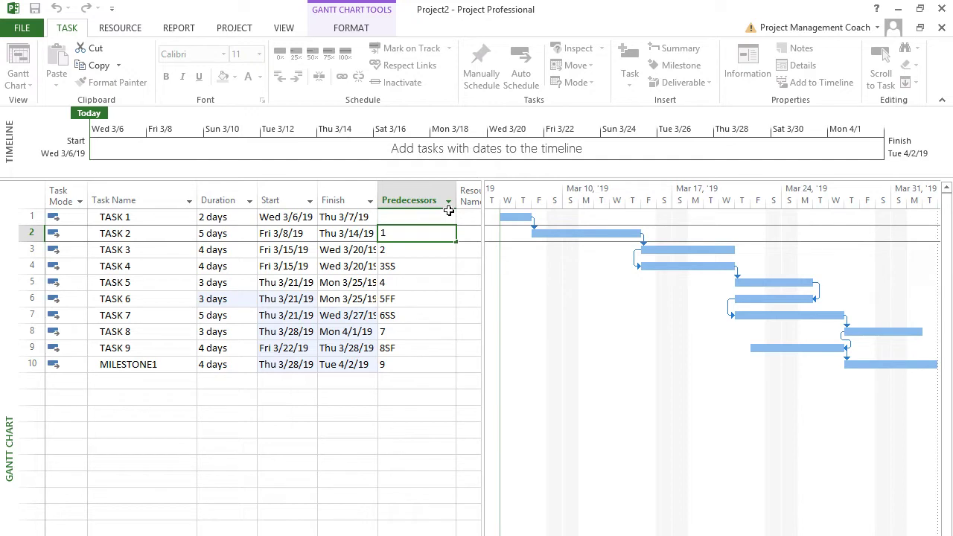
pyautogui.write('FS-2')
pyautogui.press('Return')
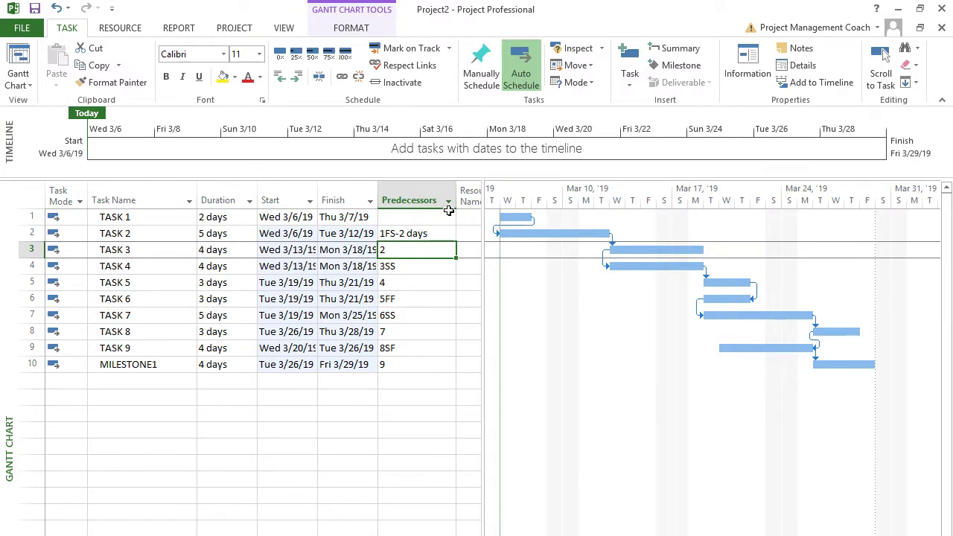
# - Add a 4-day lag between TASK 2 and TASK 3 by setting TASK 3's predecessor to 2FS+4 days
pyautogui.click(410, 234)
pyautogui.click(410, 234)
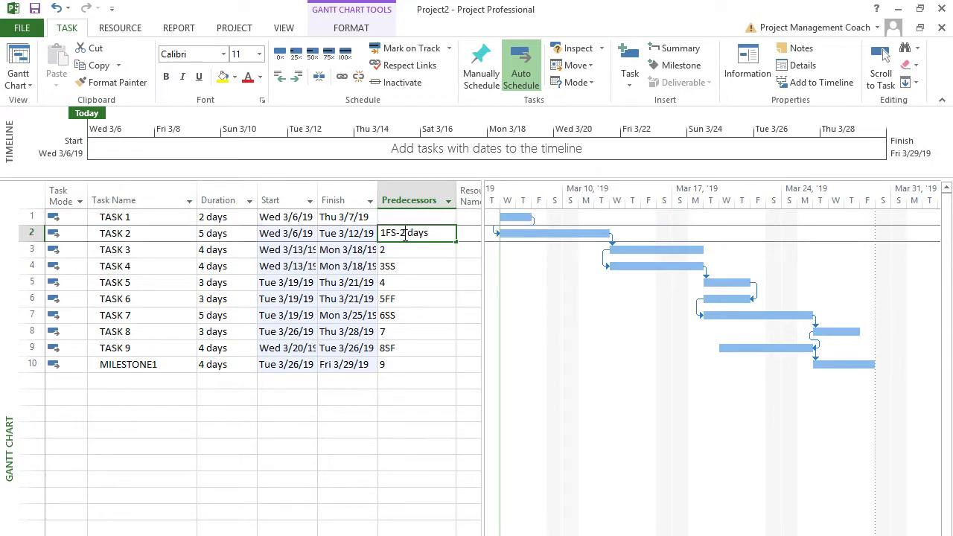
pyautogui.click(417, 298)
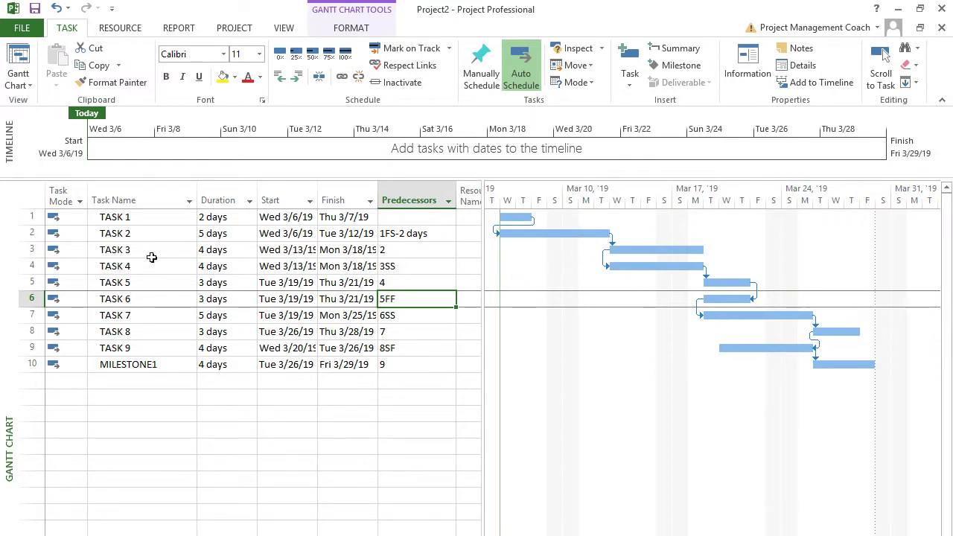
pyautogui.click(401, 251)
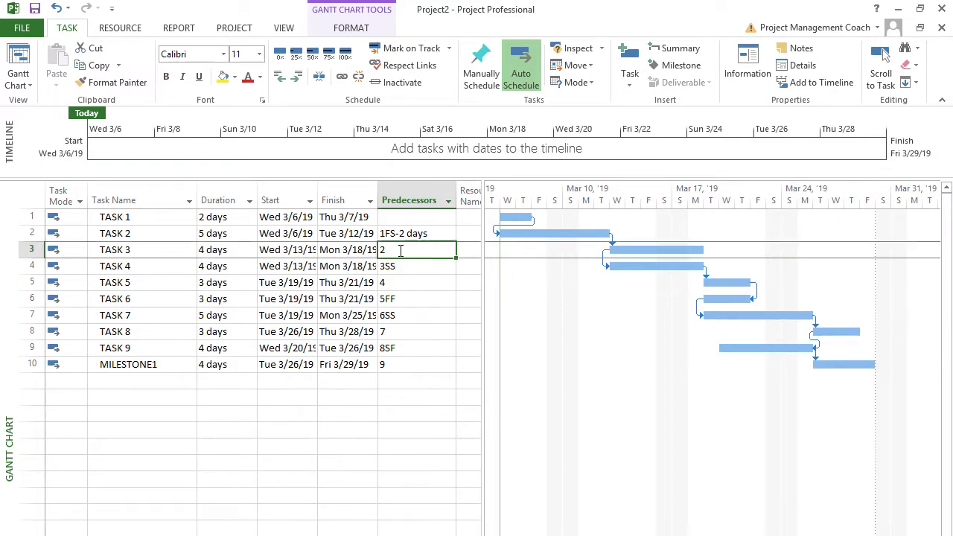
pyautogui.click(402, 250)
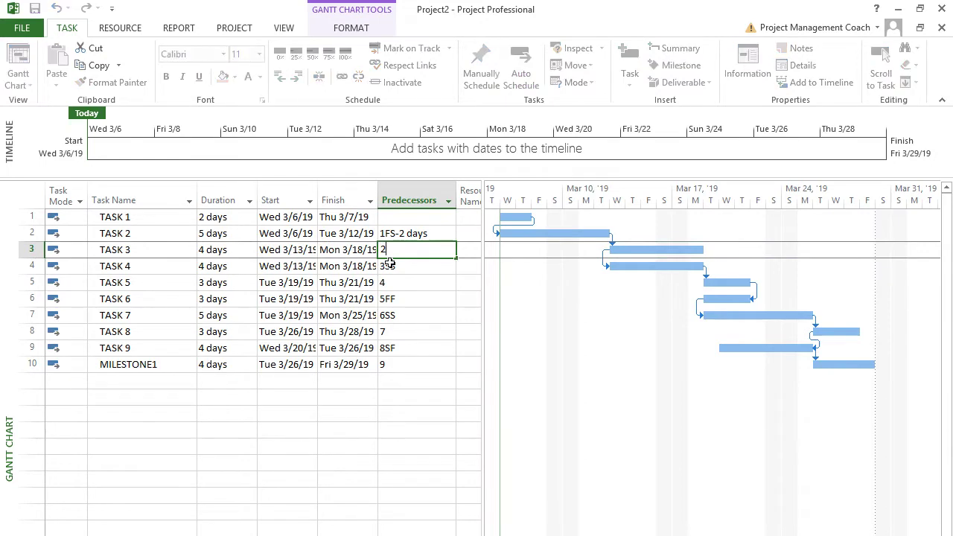
pyautogui.write('S')
pyautogui.press('BackSpace')
pyautogui.write('FS+4')
pyautogui.click(383, 261)
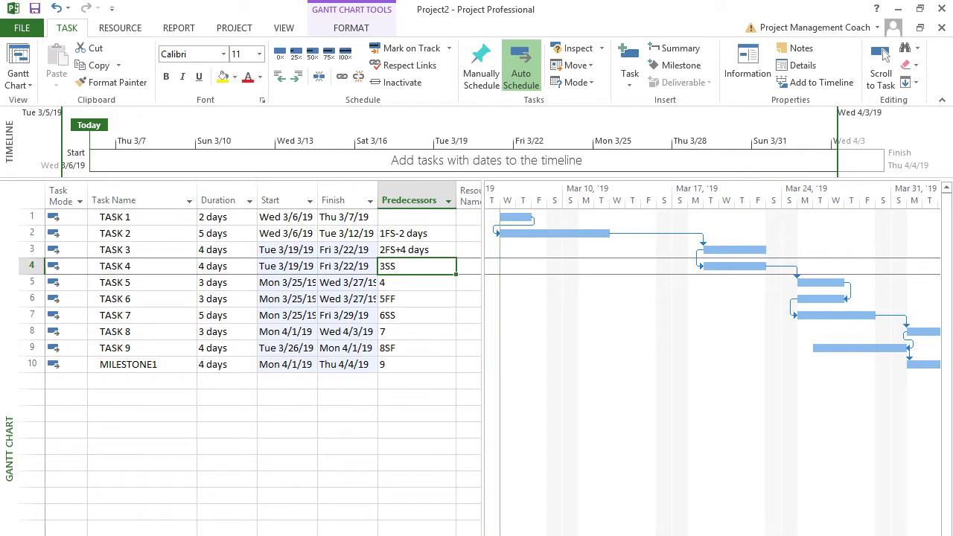
# - Fit the entire project into a widened Gantt chart area and narrow the Task Name column slightly
pyautogui.click(883, 53)
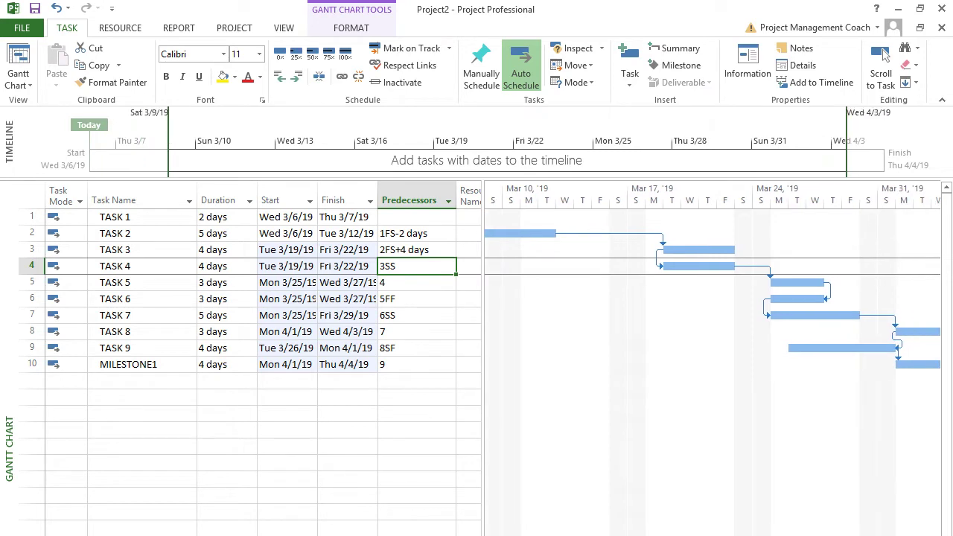
pyautogui.click(489, 535)
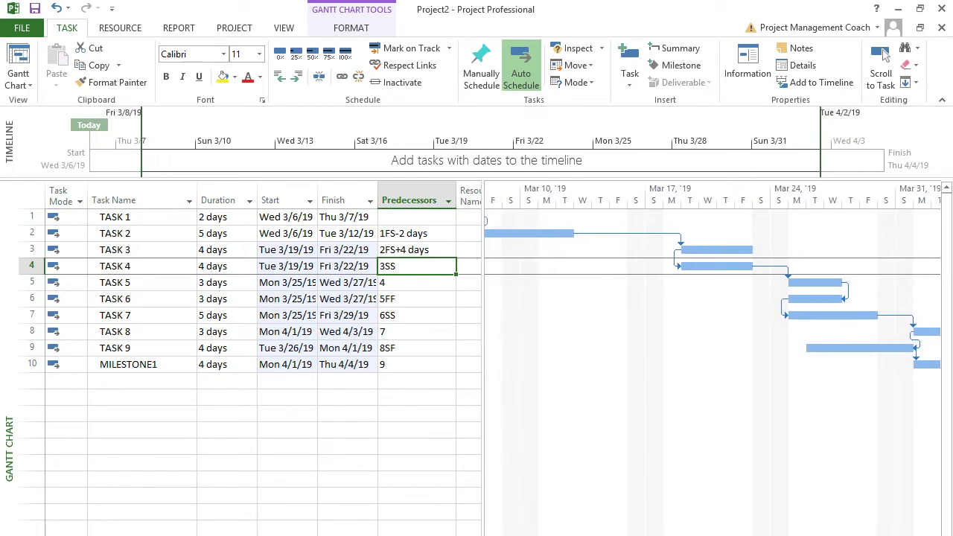
pyautogui.moveTo(481, 532); pyautogui.dragTo(455, 532)
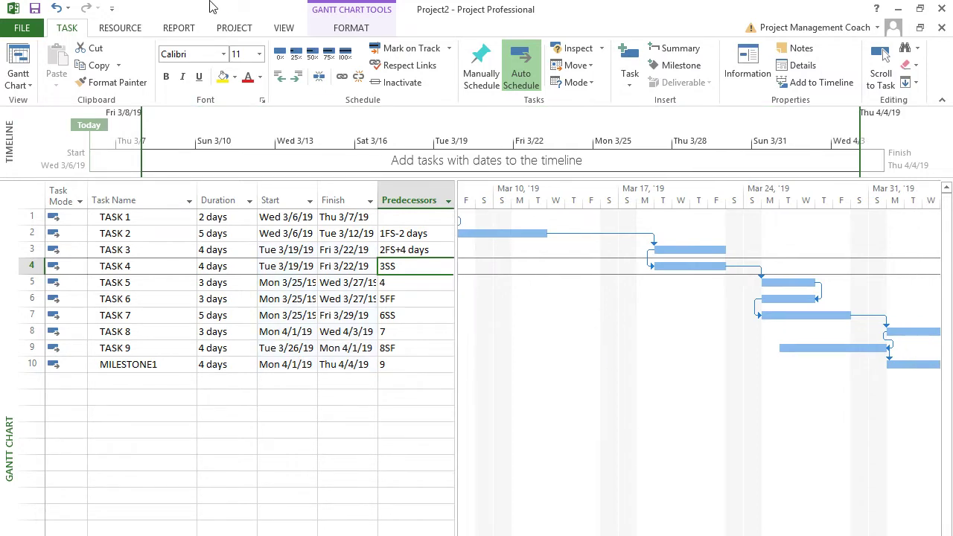
pyautogui.click(283, 30)
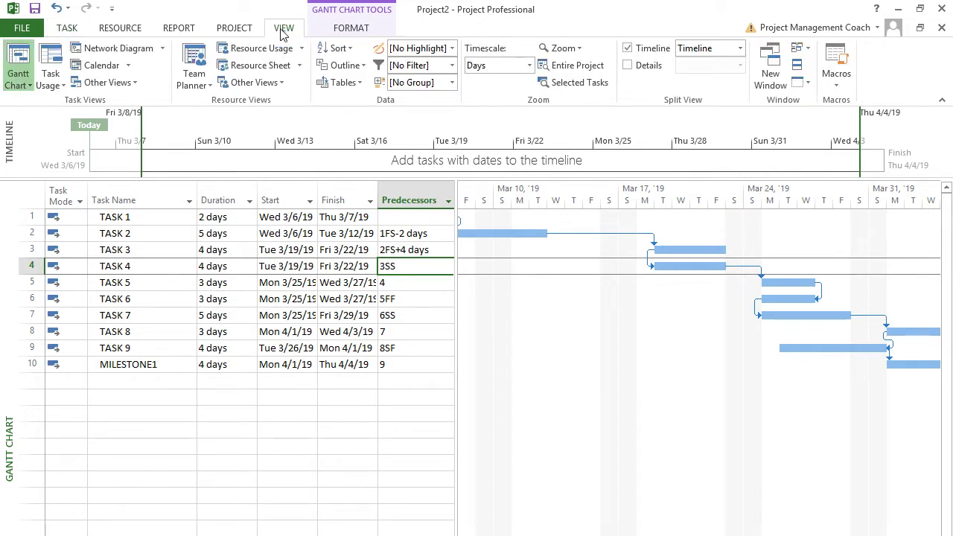
pyautogui.click(573, 67)
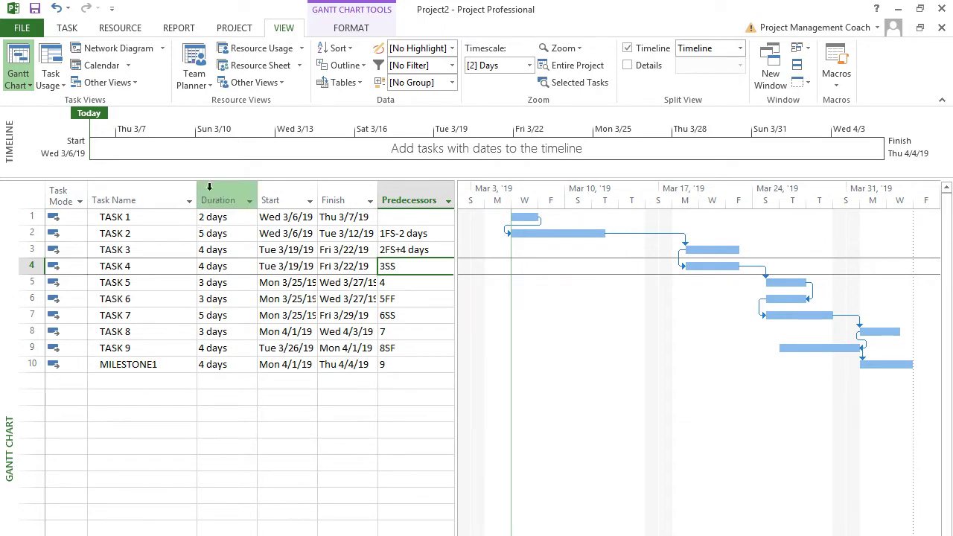
pyautogui.moveTo(199, 189); pyautogui.dragTo(188, 189)
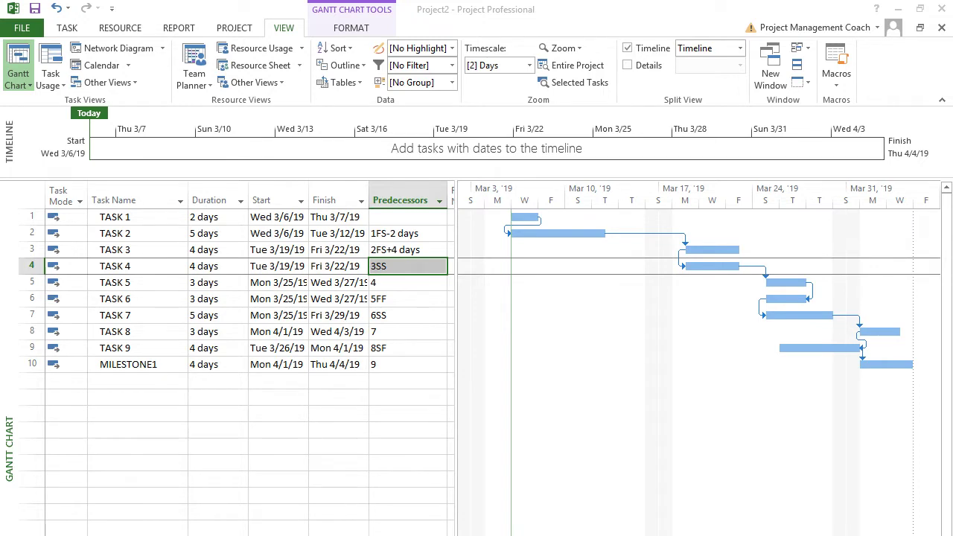
# - Switch to the MPUG home page in Chrome, maximize its window and look at the FREE section
pyautogui.moveTo(2, 16); pyautogui.dragTo(952, 56)
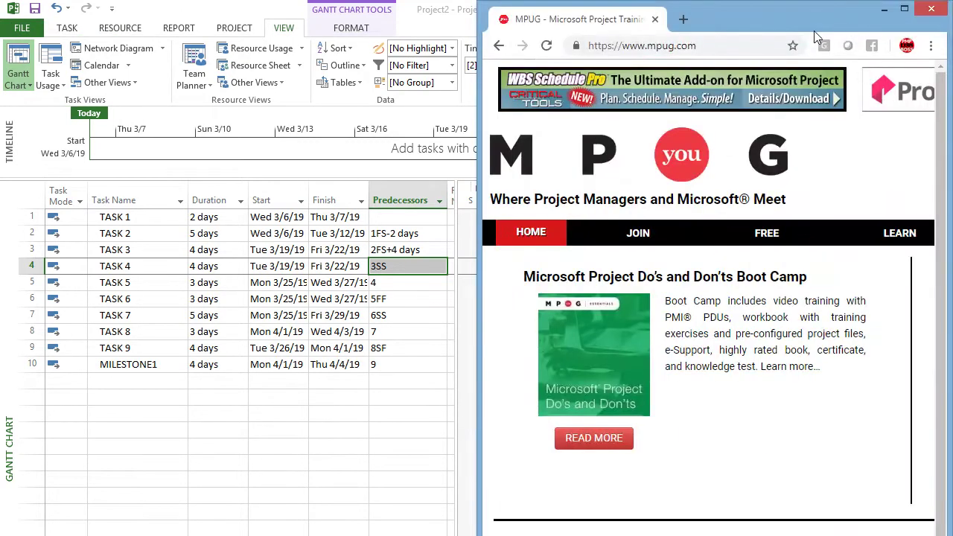
pyautogui.doubleClick(787, 27)
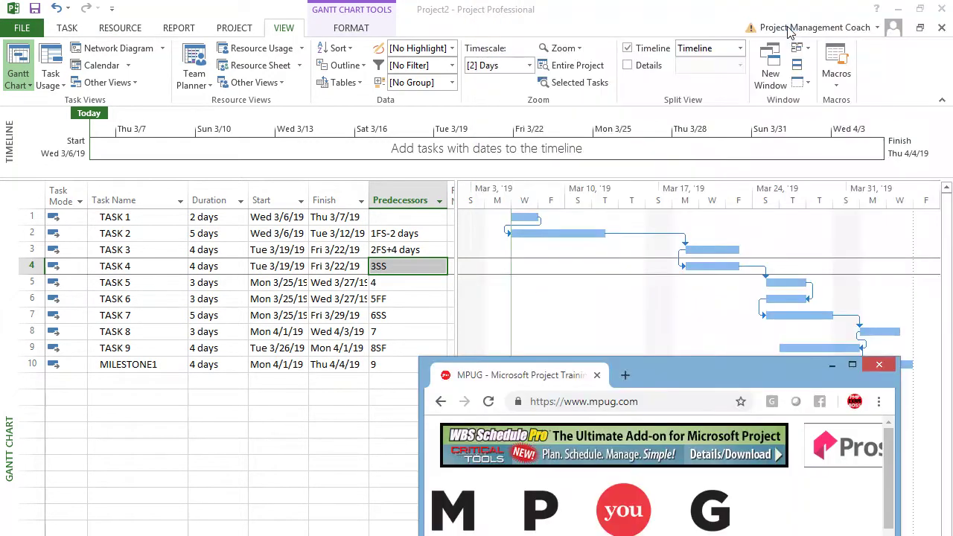
pyautogui.click(852, 363)
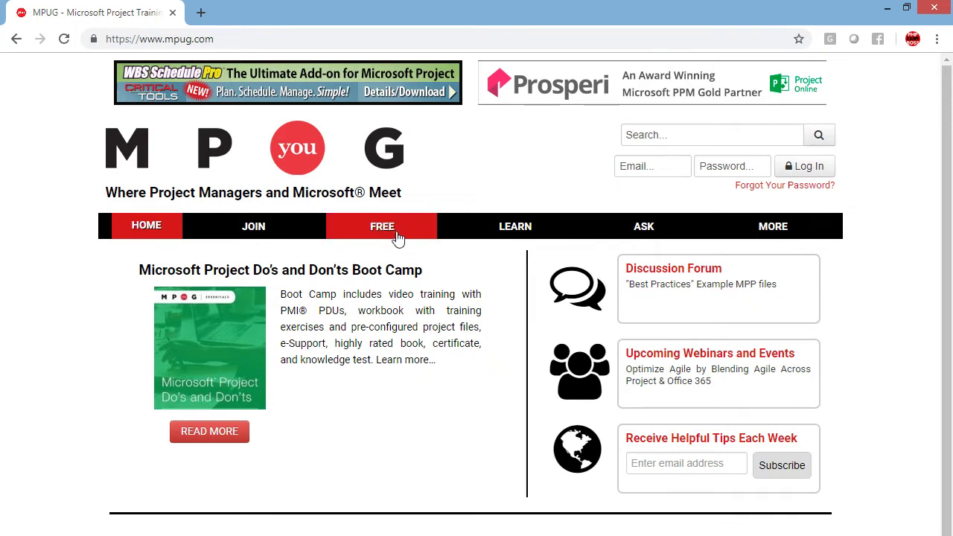
pyautogui.moveTo(388, 233)
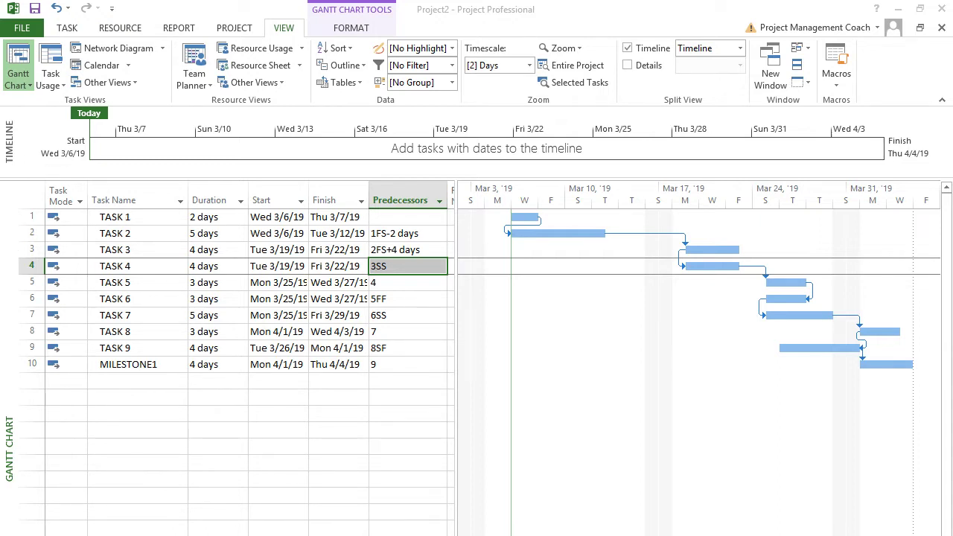
# - Bring up MPUG's Microsoft Project Free Trials page in a maximized browser window and review the trial versions offered
pyautogui.moveTo(1, 127); pyautogui.dragTo(850, 83)
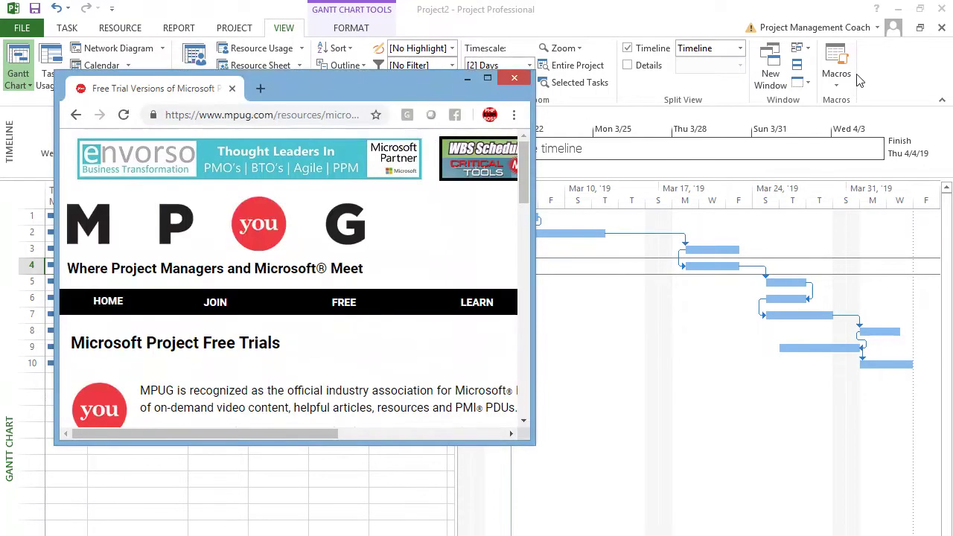
pyautogui.click(488, 79)
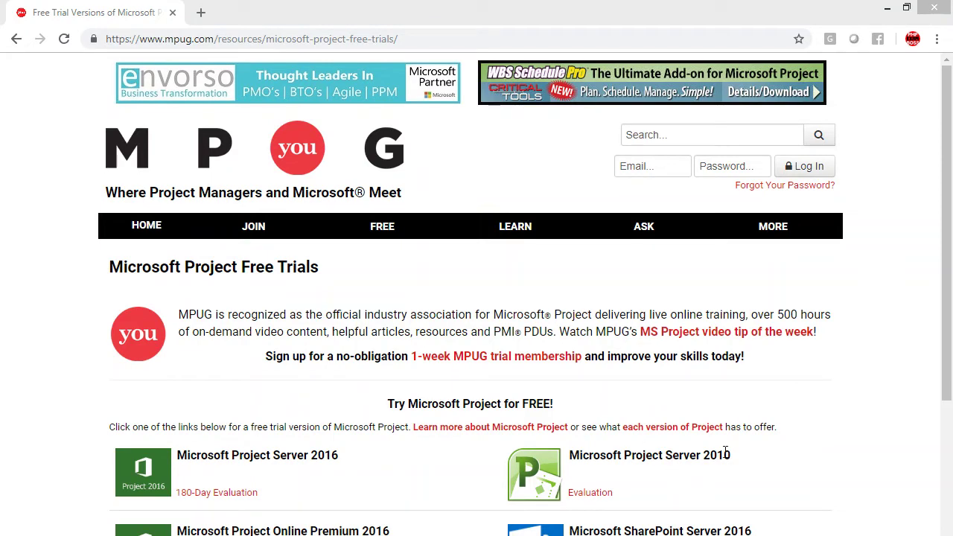
pyautogui.click(822, 417)
pyautogui.scroll(-1, 840, 408)
pyautogui.scroll(-4, 840, 408)
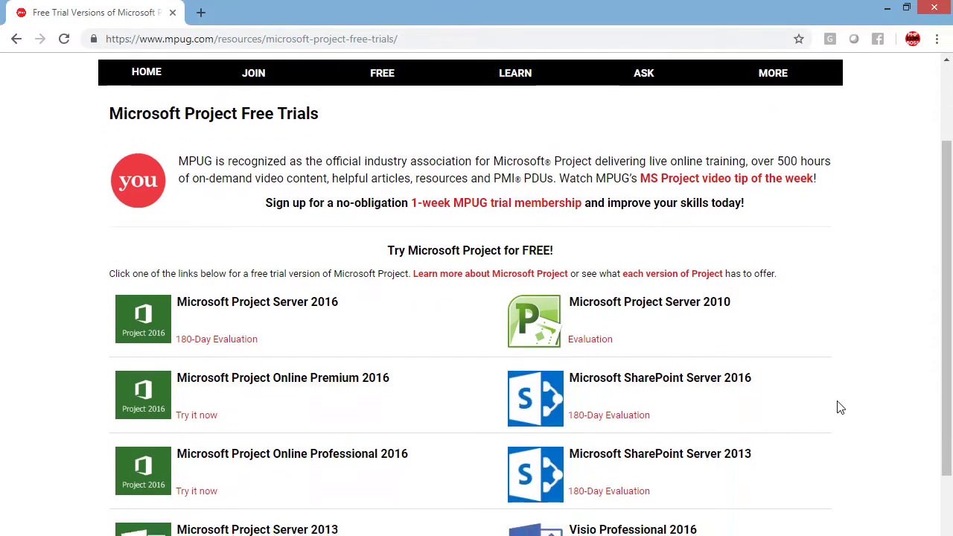
pyautogui.scroll(1, 840, 408)
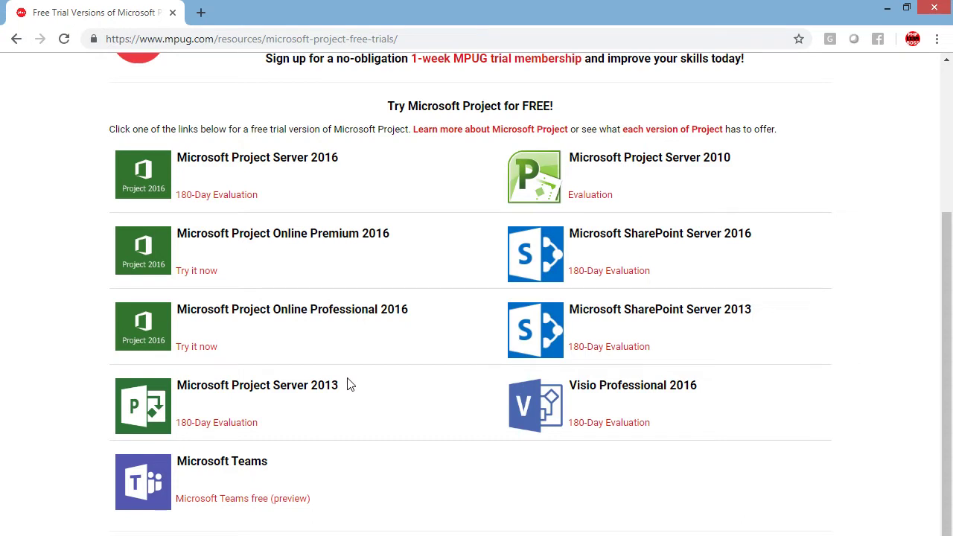
pyautogui.scroll(3, 350, 384)
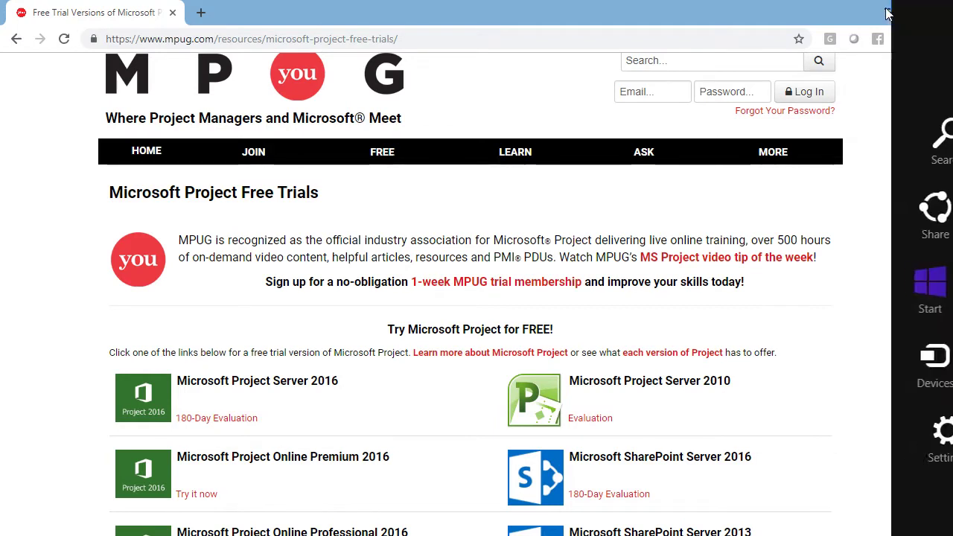
pyautogui.moveTo(850, 9); pyautogui.dragTo(676, 36)
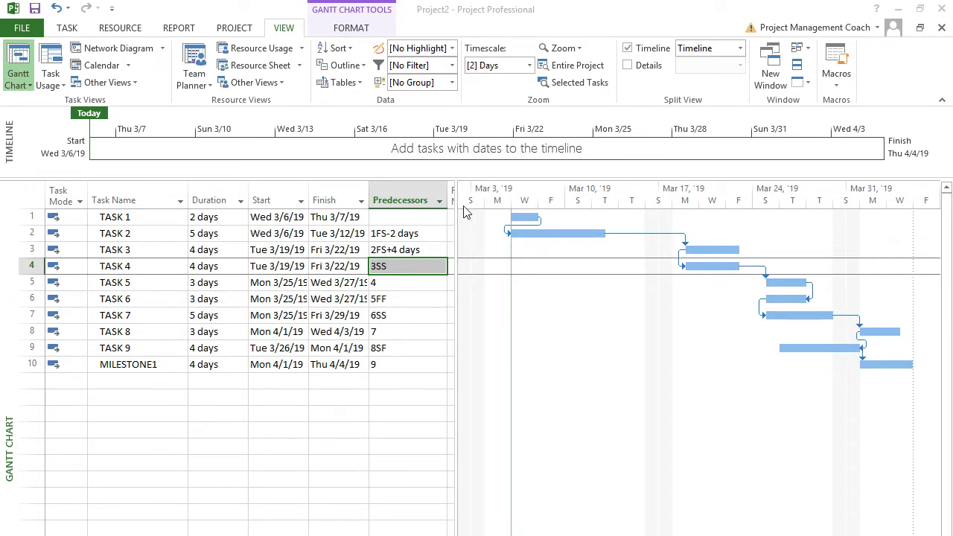
# - Switch back to Project, widen the task table to reveal the Resource Names column and select TASK 1's cell in it
pyautogui.click(344, 218)
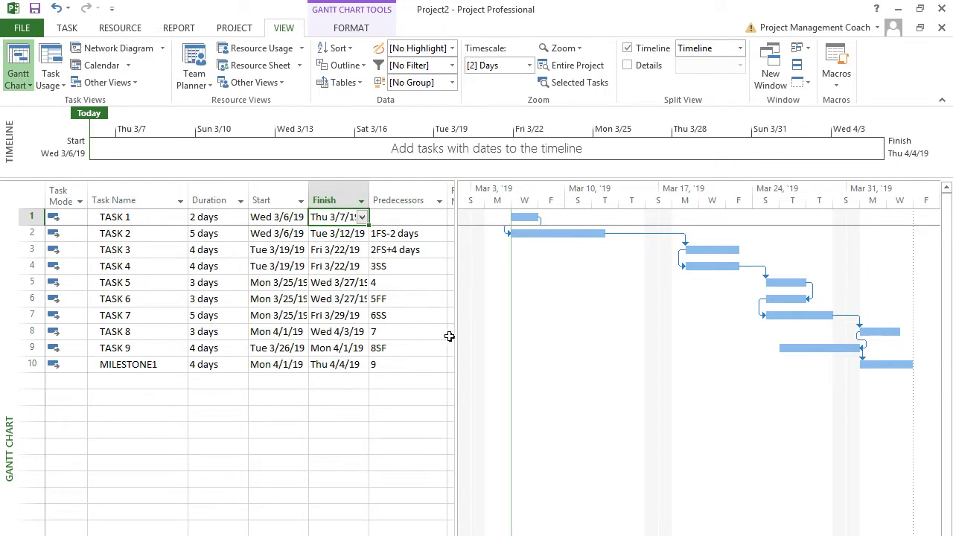
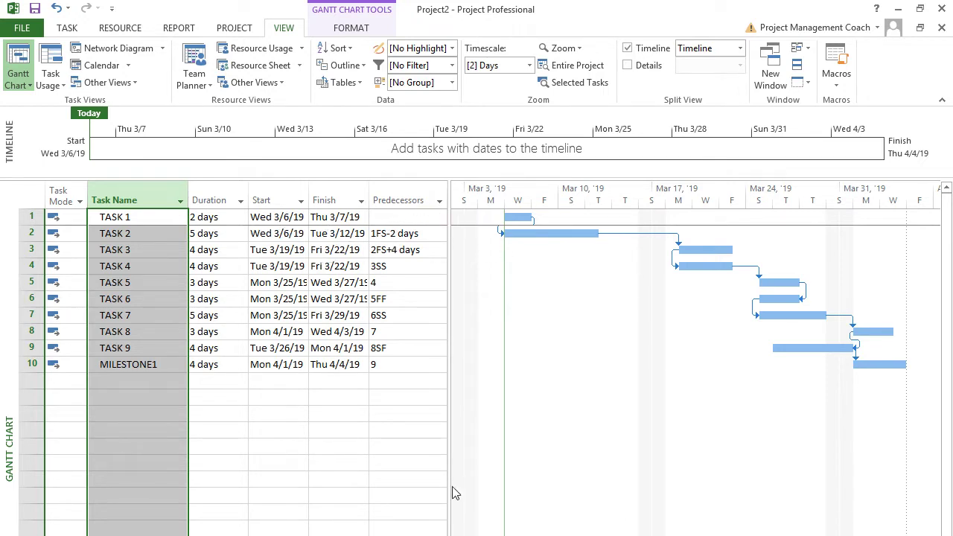
pyautogui.moveTo(452, 481); pyautogui.dragTo(545, 490)
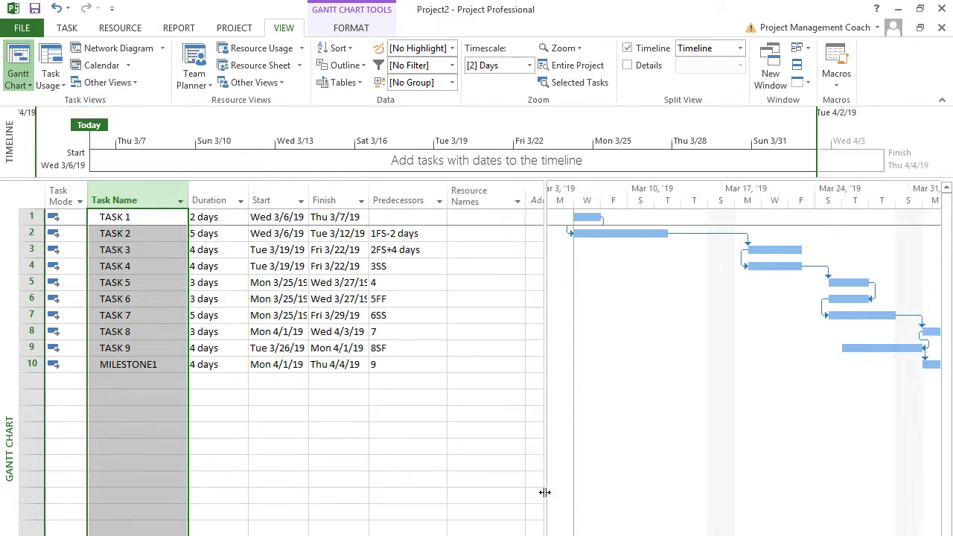
pyautogui.click(476, 216)
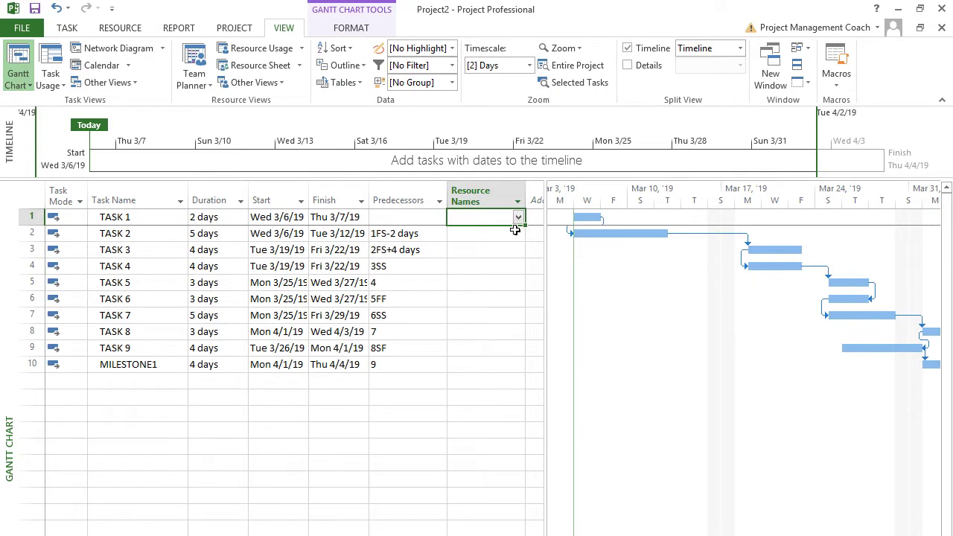
# - Open the Resource Sheet and enter the first resource's first name in the top row
pyautogui.click(257, 65)
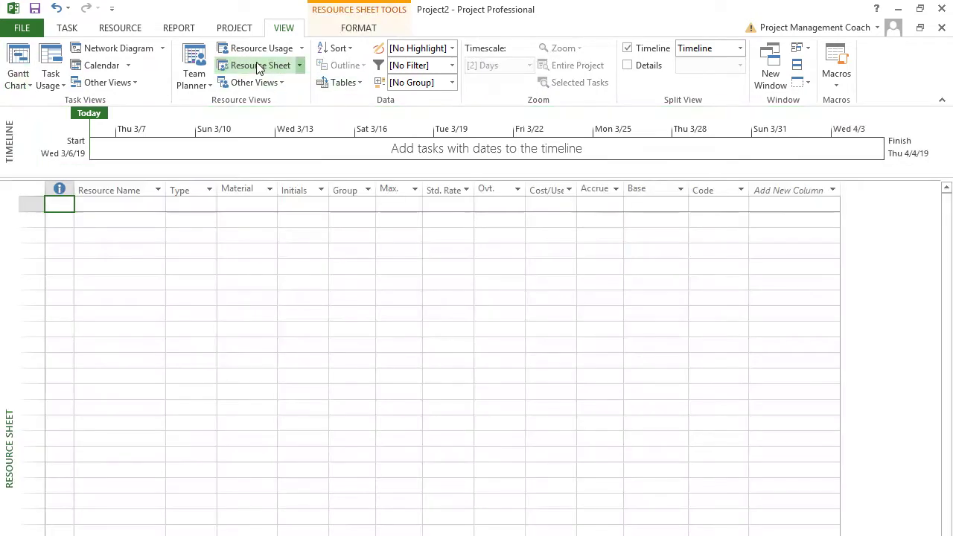
pyautogui.click(147, 201)
pyautogui.write('pHI')
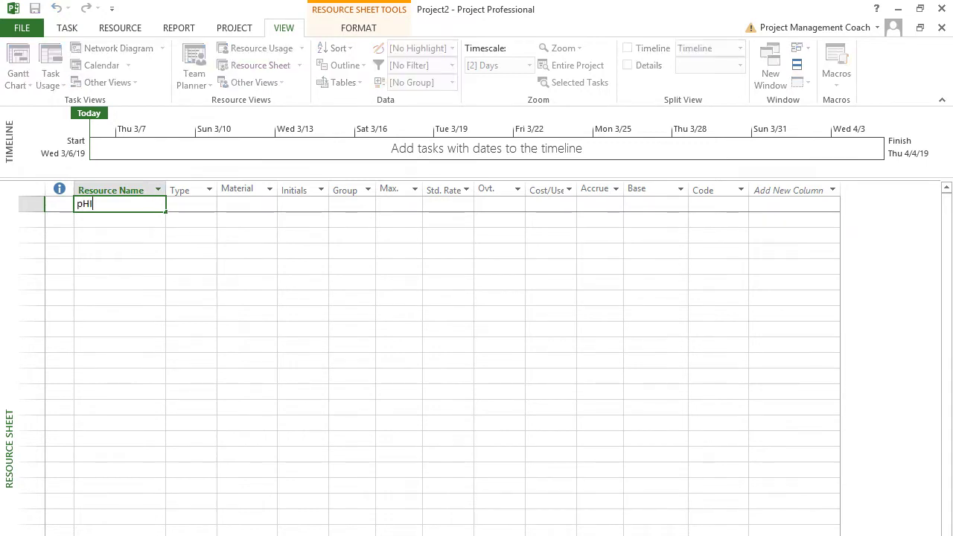
pyautogui.press('BackSpace')
pyautogui.press('BackSpace')
pyautogui.press('BackSpace')
pyautogui.write('Phill')
pyautogui.press('Return')
# - Add six more people as resources by entering their first names in the rows below the first resource
pyautogui.write('John')
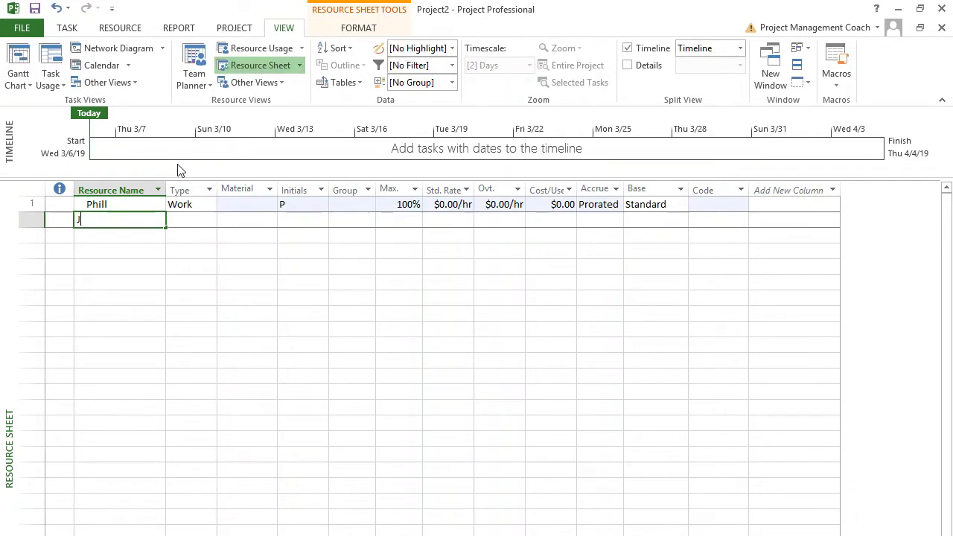
pyautogui.press('Return')
pyautogui.write('Jack')
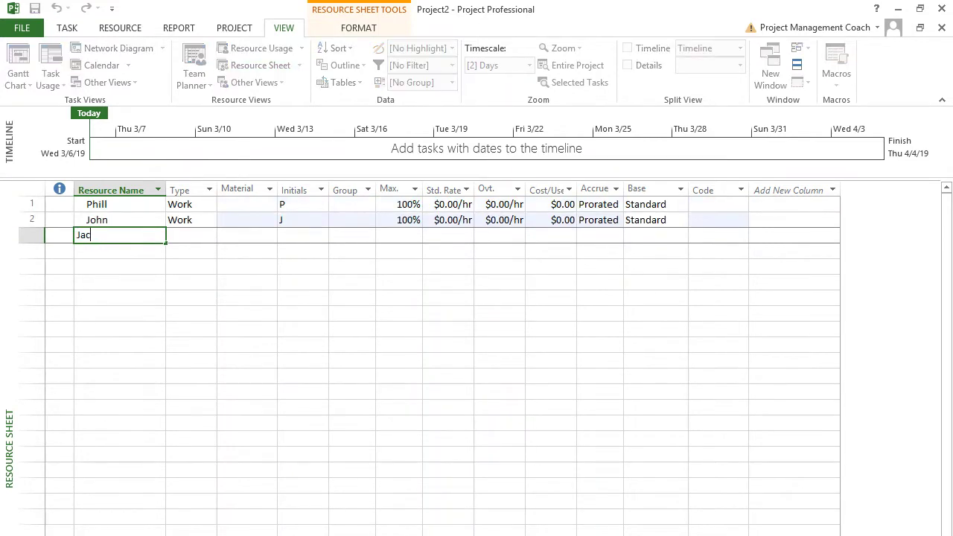
pyautogui.press('Return')
pyautogui.write('Mary')
pyautogui.press('Return')
pyautogui.write('Beth')
pyautogui.press('Return')
pyautogui.write('Joanne')
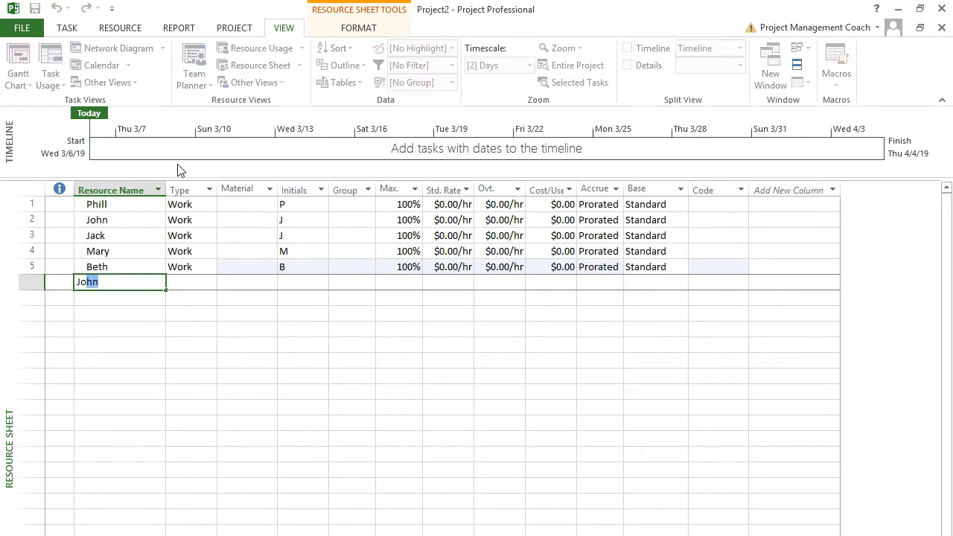
pyautogui.press('Return')
pyautogui.write('Ji')
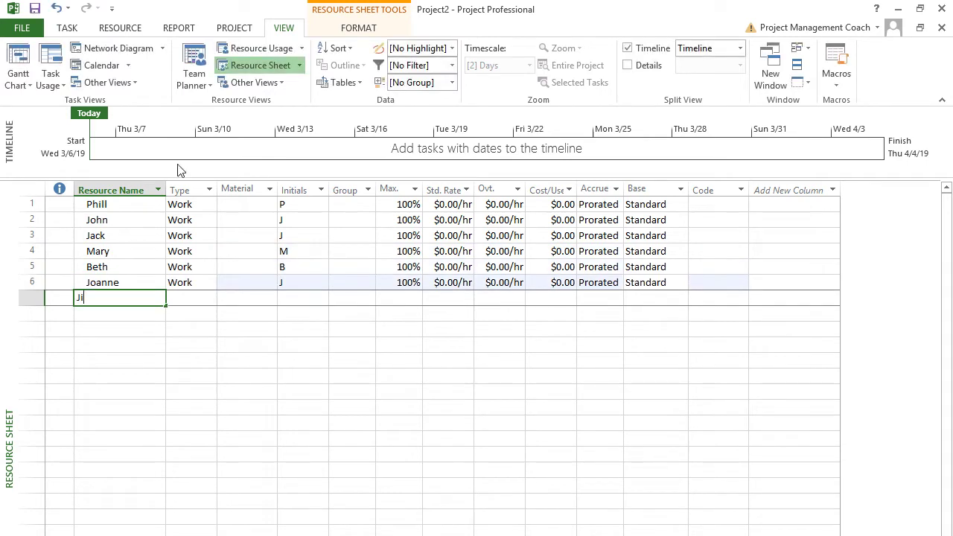
pyautogui.write('ll')
pyautogui.press('Return')
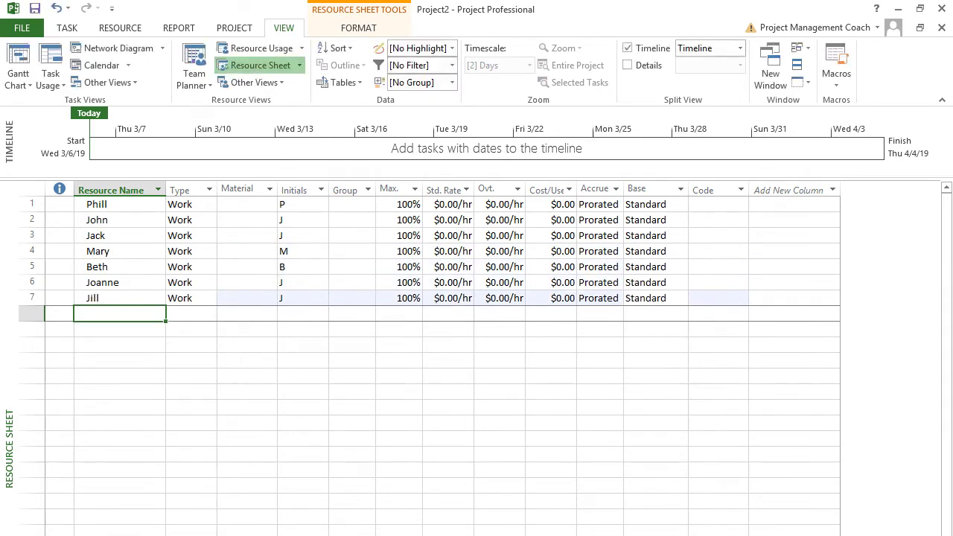
# - Return from the Resource Sheet to the Gantt Chart view and widen the task table to show the full Resource Names column
pyautogui.click(437, 206)
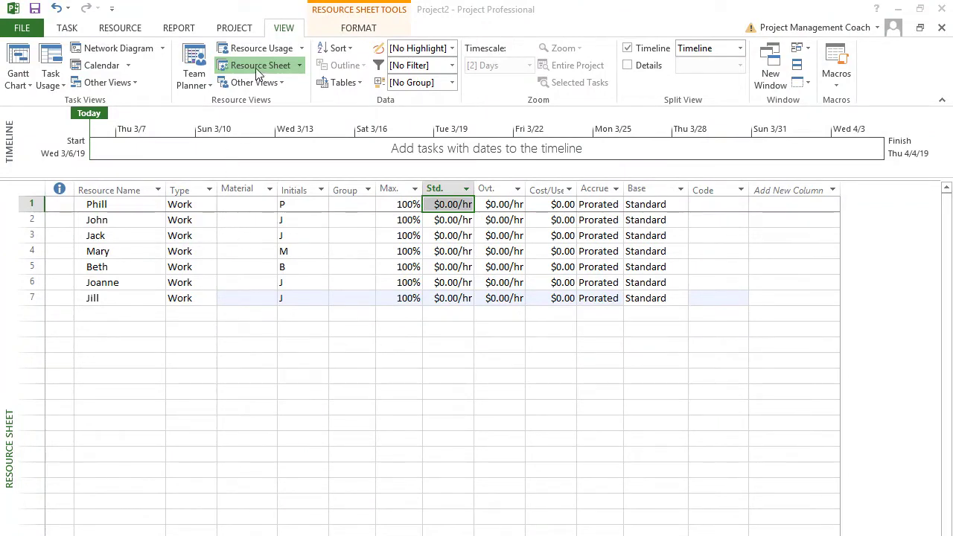
pyautogui.click(224, 220)
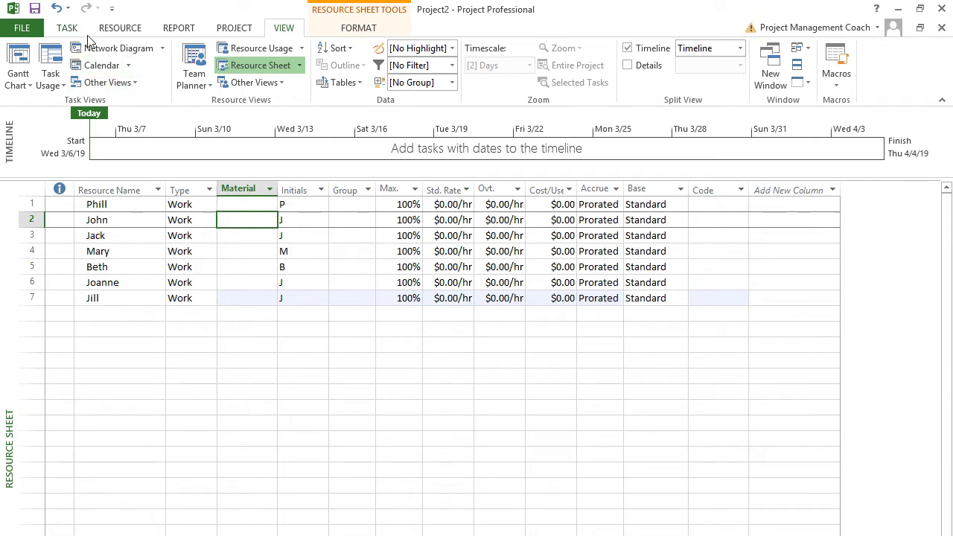
pyautogui.click(21, 58)
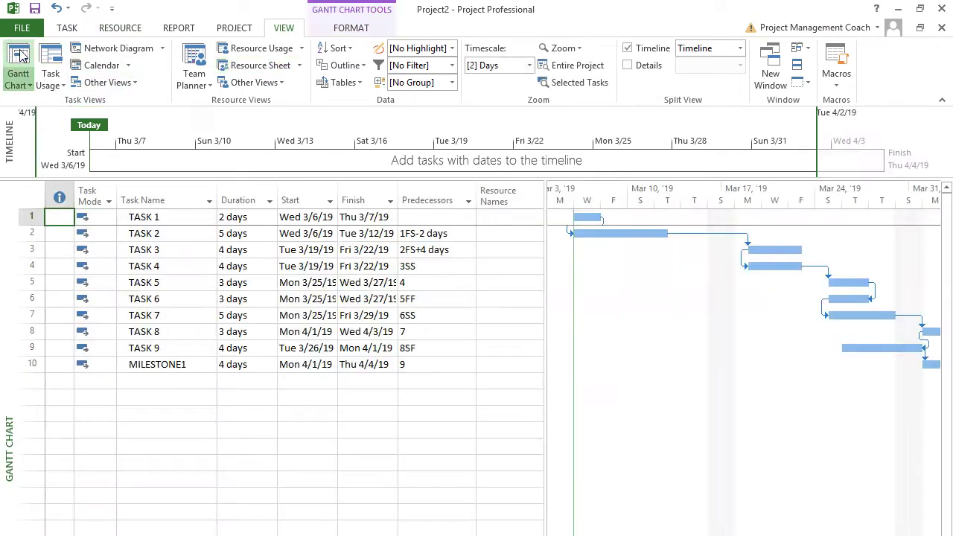
pyautogui.moveTo(544, 225); pyautogui.dragTo(556, 220)
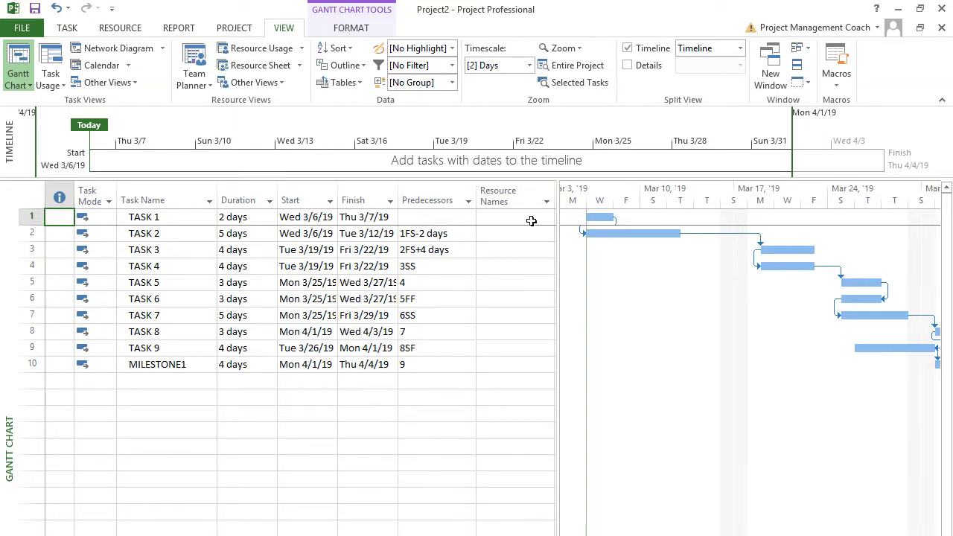
# - Assign the last person in the alphabetical resource list to TASK 1
pyautogui.click(532, 221)
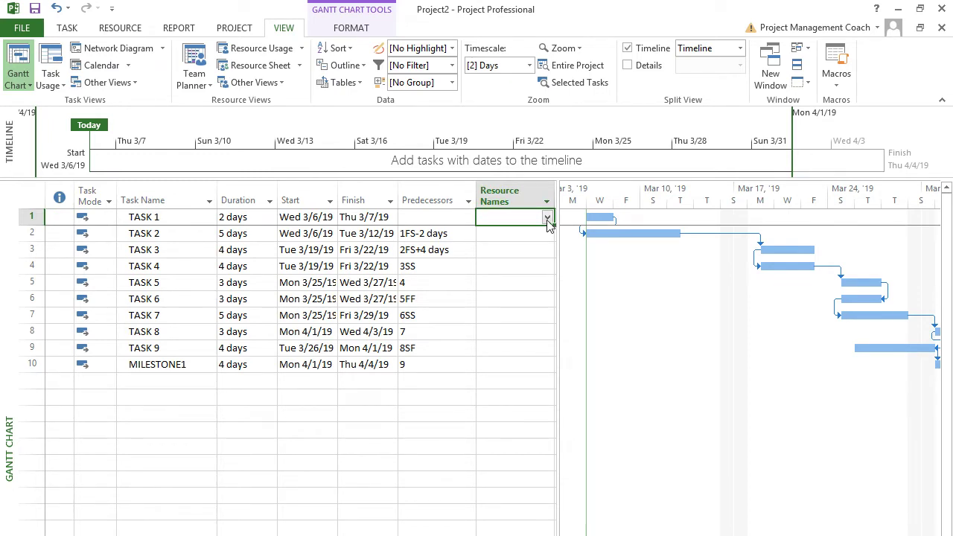
pyautogui.click(247, 193)
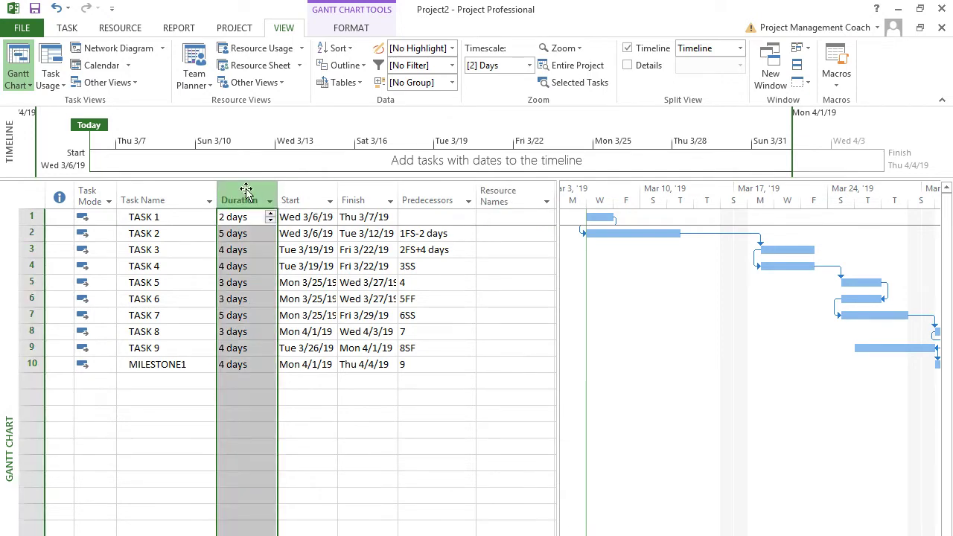
pyautogui.click(511, 218)
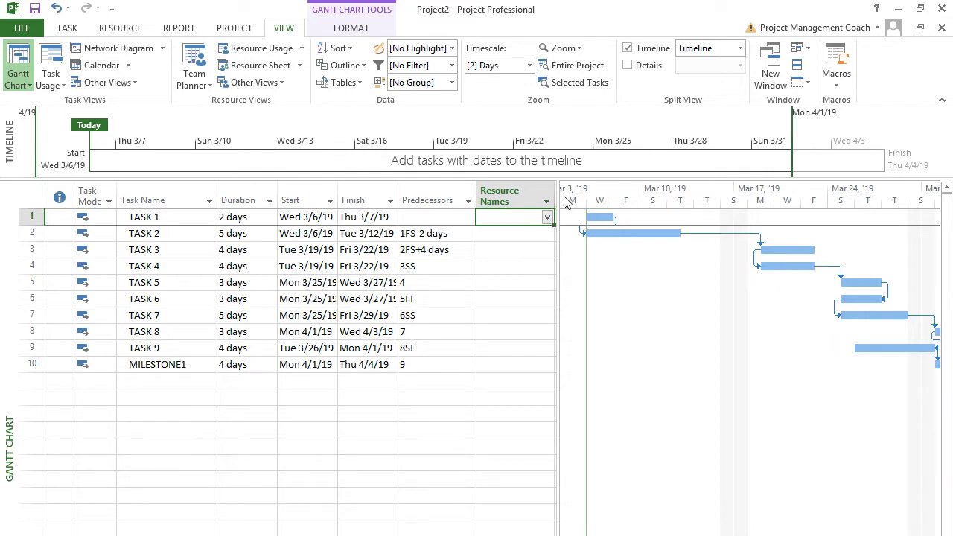
pyautogui.click(548, 217)
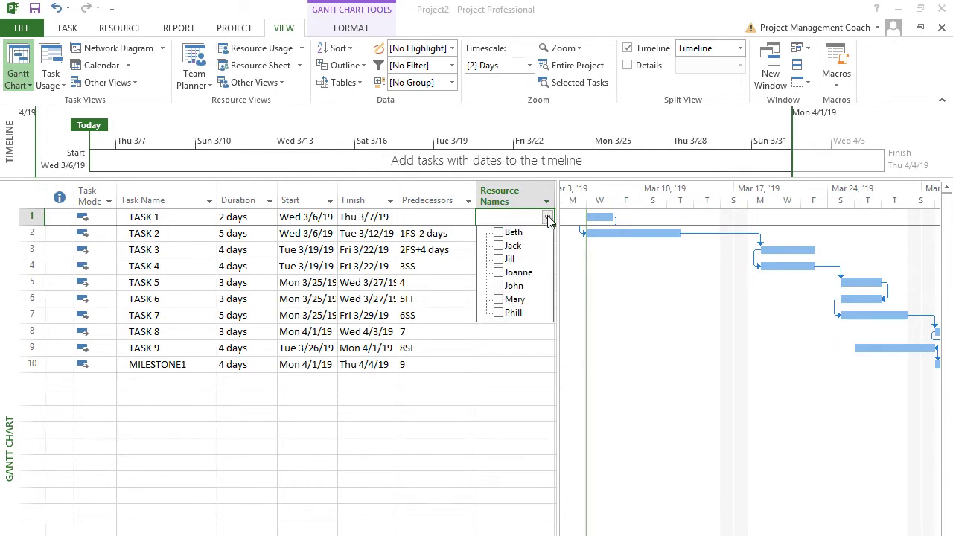
pyautogui.click(498, 334)
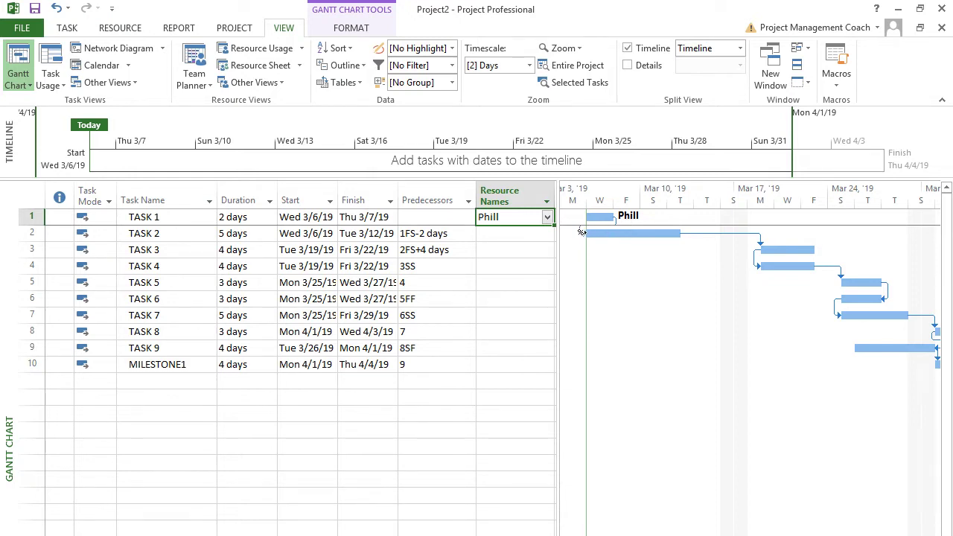
# - Assign the first-listed person to TASK 2 and the fourth-listed person to TASK 3
pyautogui.click(535, 236)
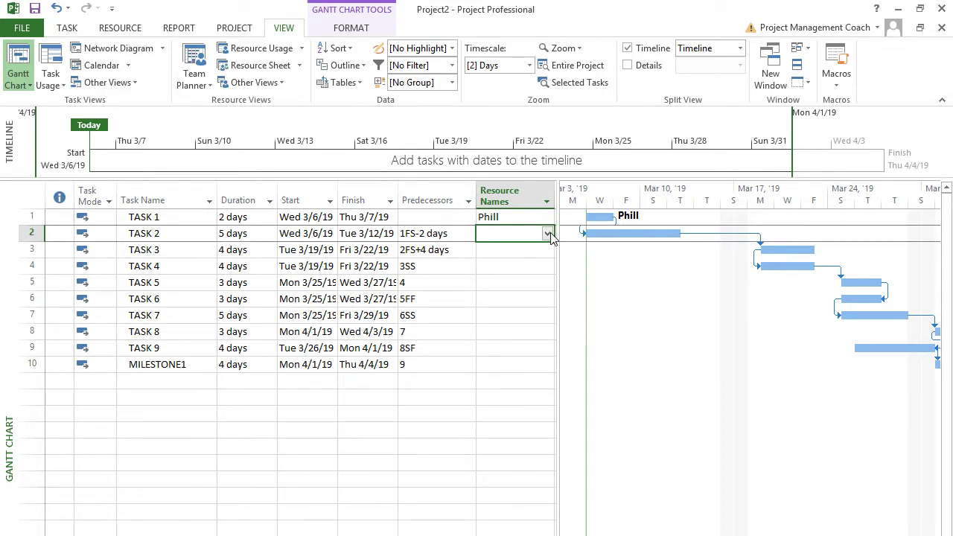
pyautogui.click(548, 234)
pyautogui.click(498, 251)
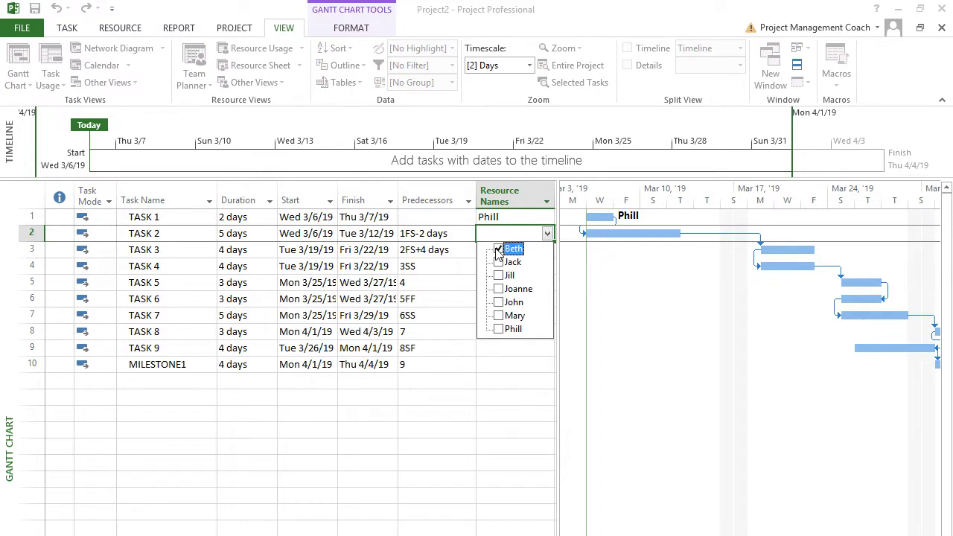
pyautogui.press('Return')
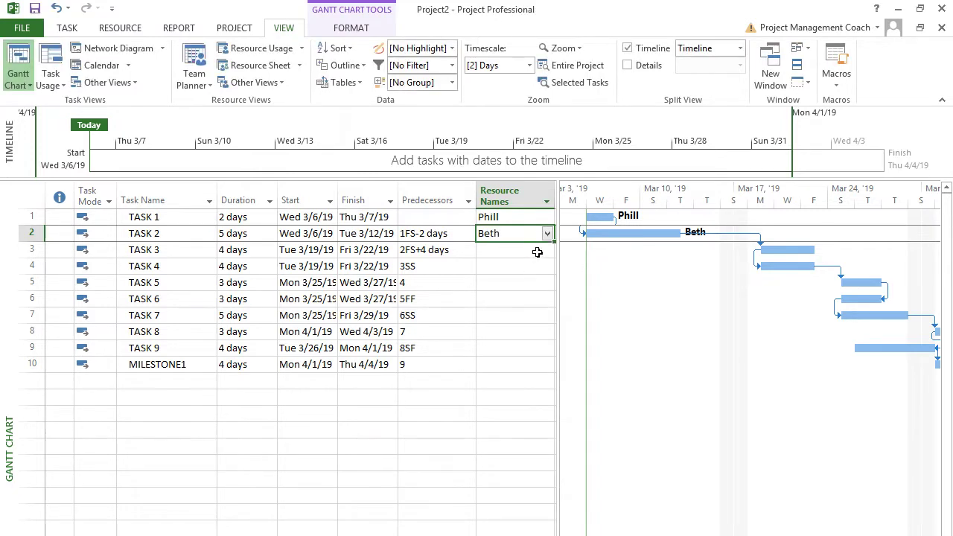
pyautogui.click(537, 253)
pyautogui.click(547, 251)
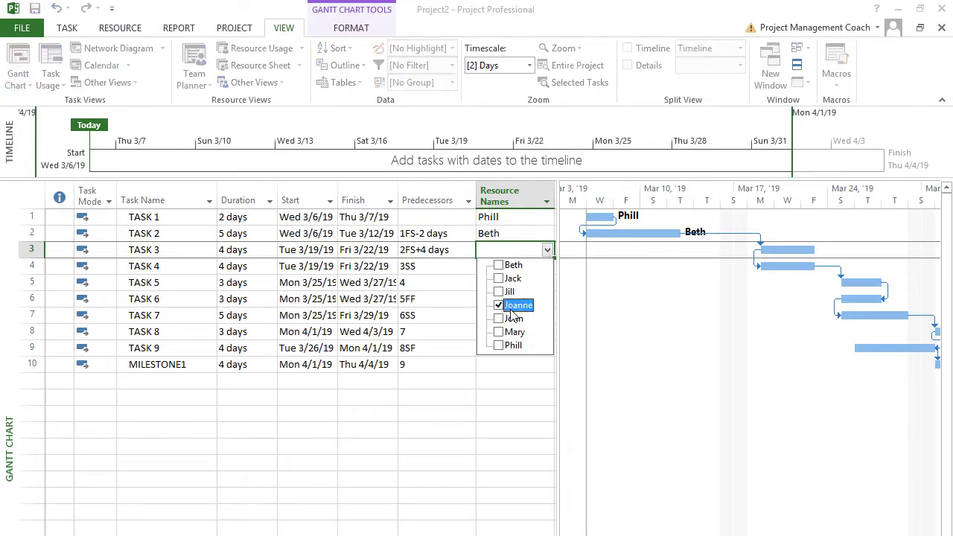
pyautogui.press('Return')
# - Assign the first-, fourth- and fifth-listed people together as resources for TASK 4
pyautogui.click(530, 262)
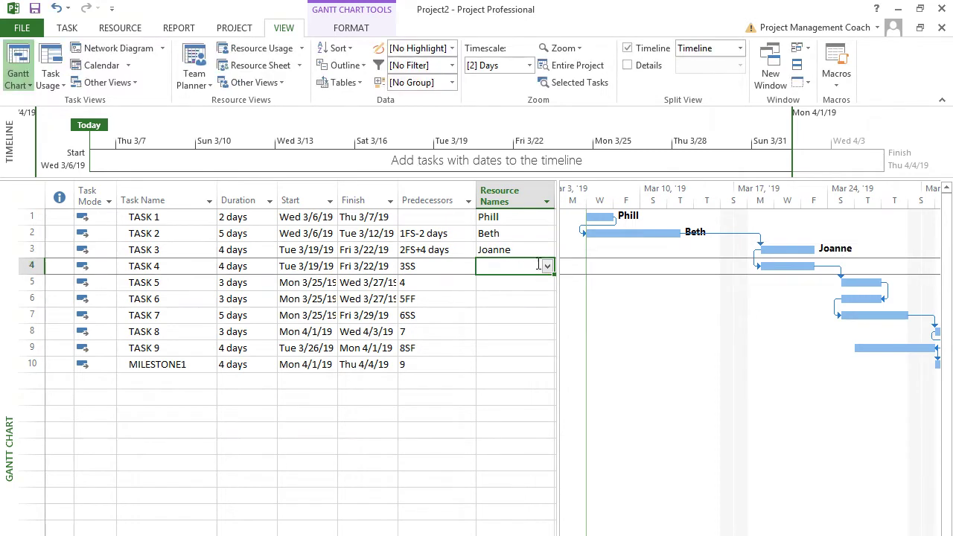
pyautogui.click(547, 266)
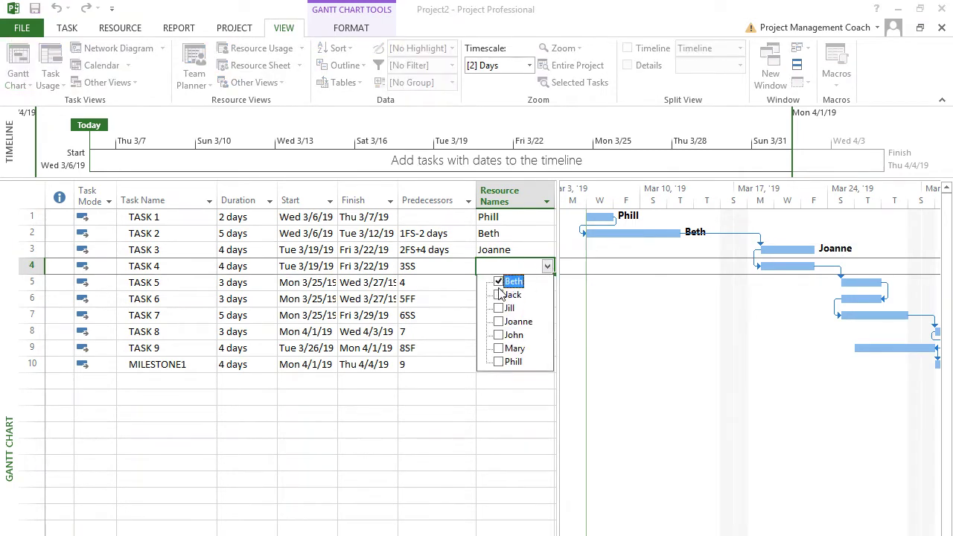
pyautogui.click(499, 321)
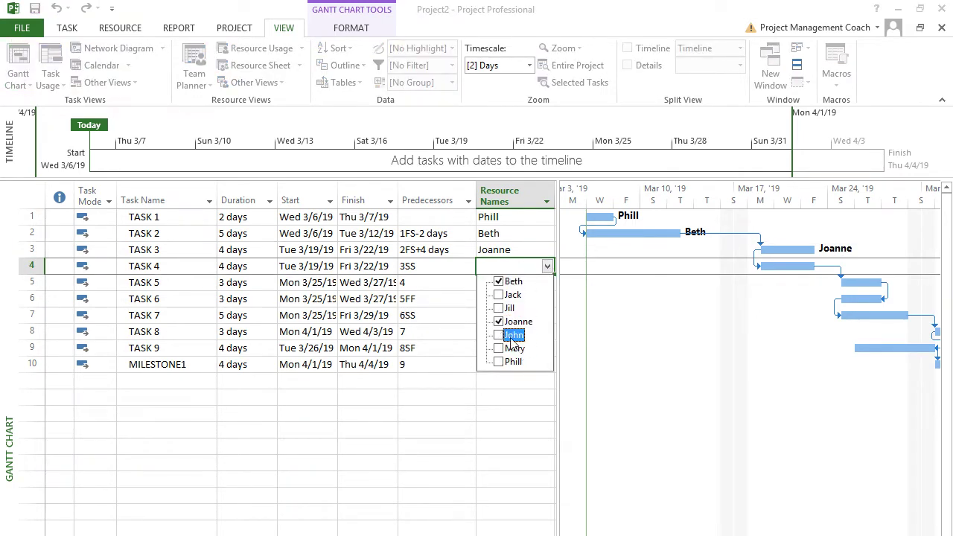
pyautogui.press('Return')
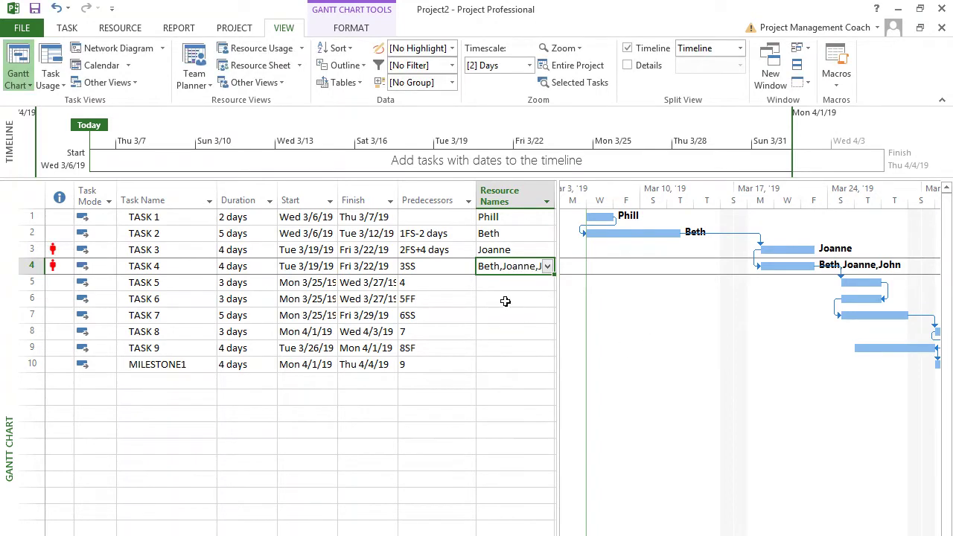
# - Assign the second- and fourth-listed people as resources for TASK 5
pyautogui.click(511, 283)
pyautogui.click(547, 284)
pyautogui.click(498, 337)
pyautogui.click(498, 311)
pyautogui.press('Return')
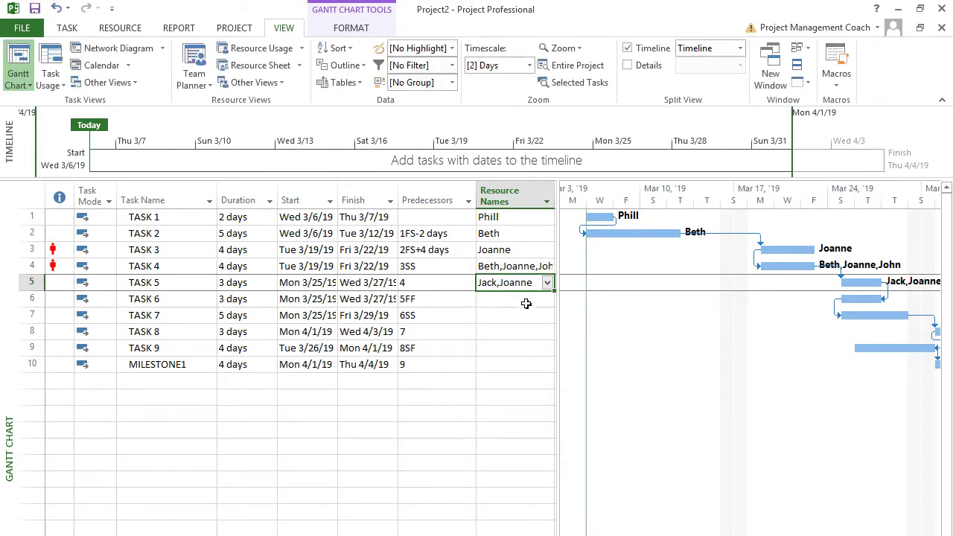
# - Assign the third-, fifth- and last-listed people as resources for TASK 6
pyautogui.click(529, 300)
pyautogui.click(547, 300)
pyautogui.click(509, 341)
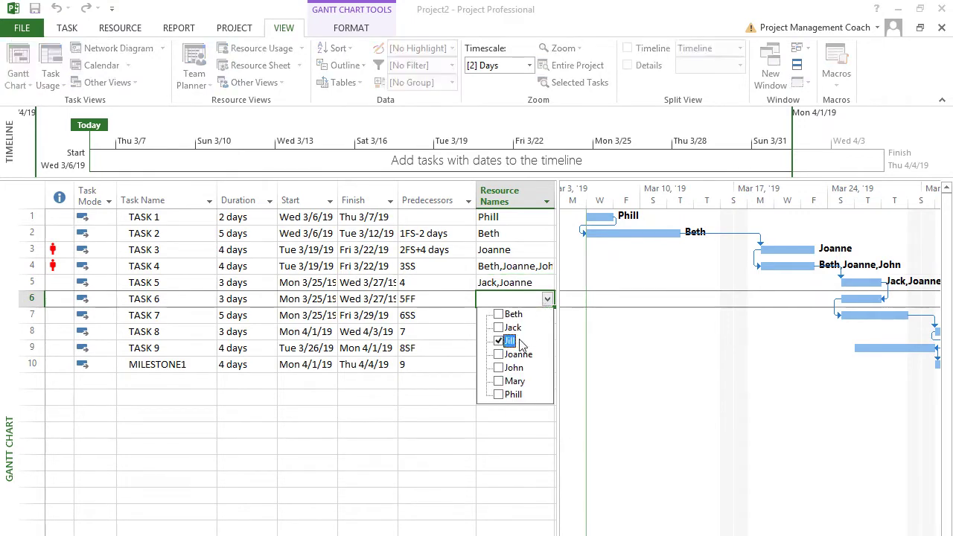
pyautogui.click(510, 368)
pyautogui.click(498, 394)
pyautogui.press('Return')
# - Assign the third- and fifth-listed people as resources for TASK 7
pyautogui.click(529, 316)
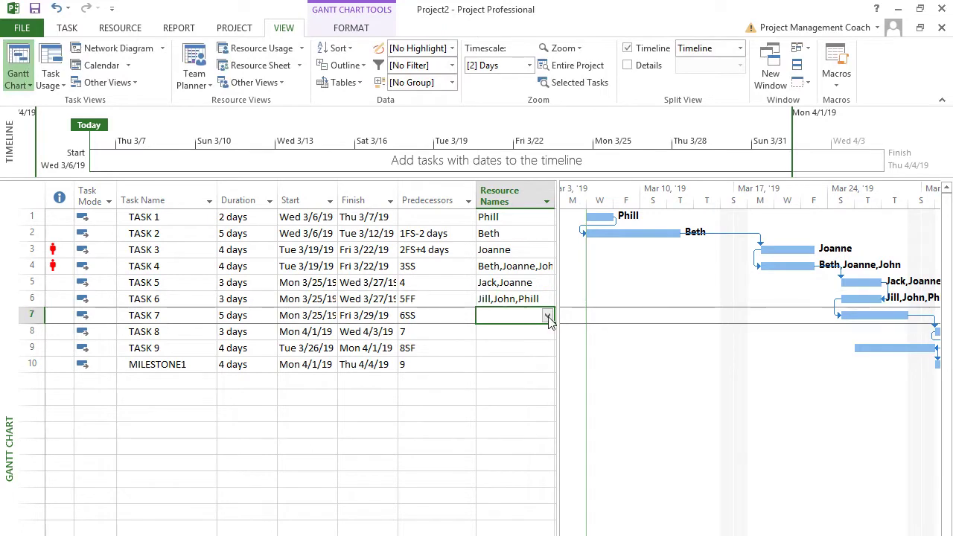
pyautogui.click(548, 316)
pyautogui.click(510, 358)
pyautogui.click(509, 385)
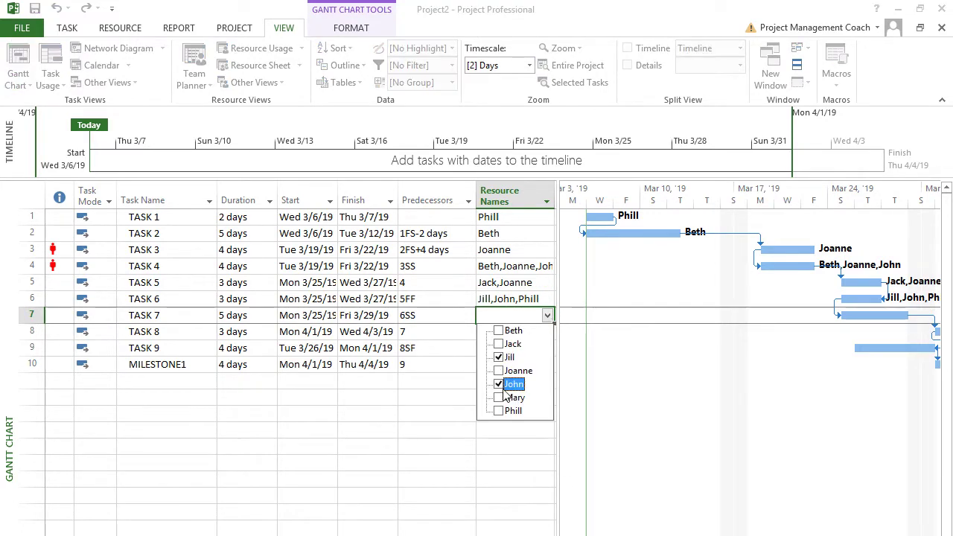
pyautogui.press('Return')
# - Assign the third- and sixth-listed people as resources for TASK 8
pyautogui.click(536, 337)
pyautogui.click(548, 333)
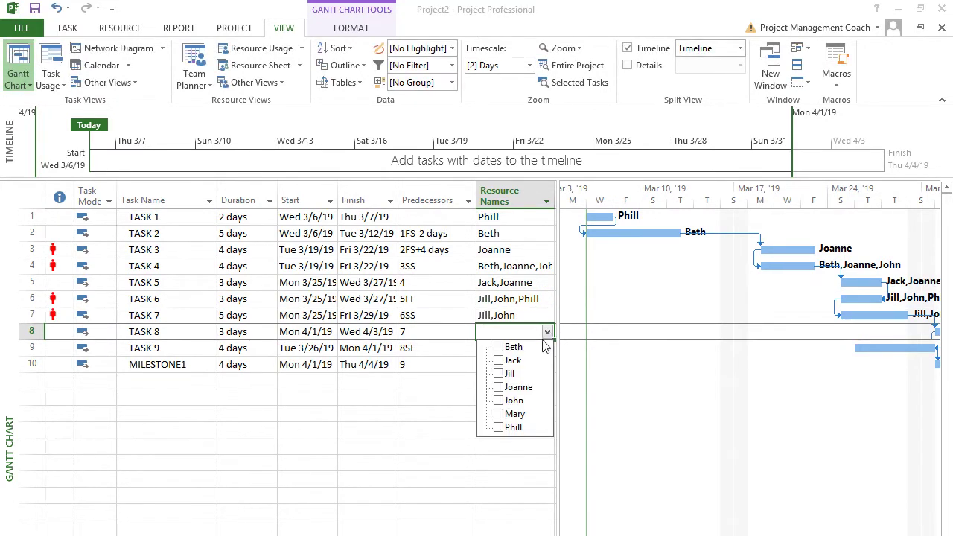
pyautogui.click(502, 370)
pyautogui.click(502, 413)
pyautogui.press('Return')
# - Assign the second- and fourth-listed people as resources for TASK 9
pyautogui.click(528, 345)
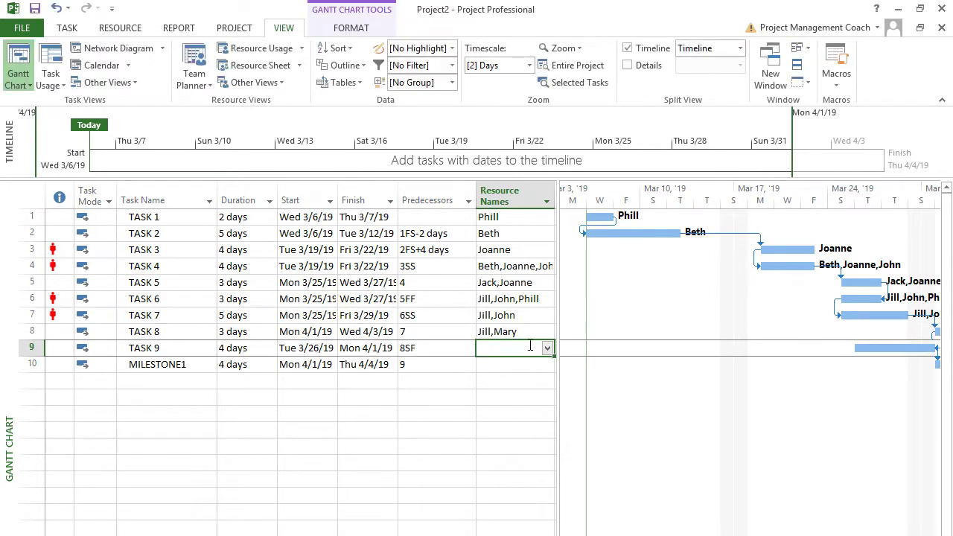
pyautogui.click(546, 349)
pyautogui.click(498, 378)
pyautogui.click(499, 394)
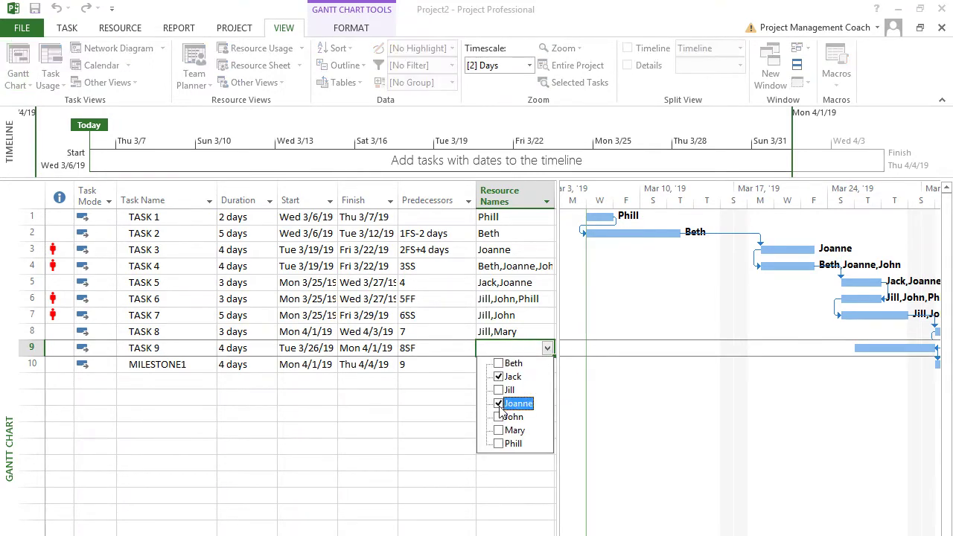
pyautogui.press('Return')
# - Assign the fifth-listed person to MILESTONE1 and fit the Gantt chart to the entire project
pyautogui.click(520, 363)
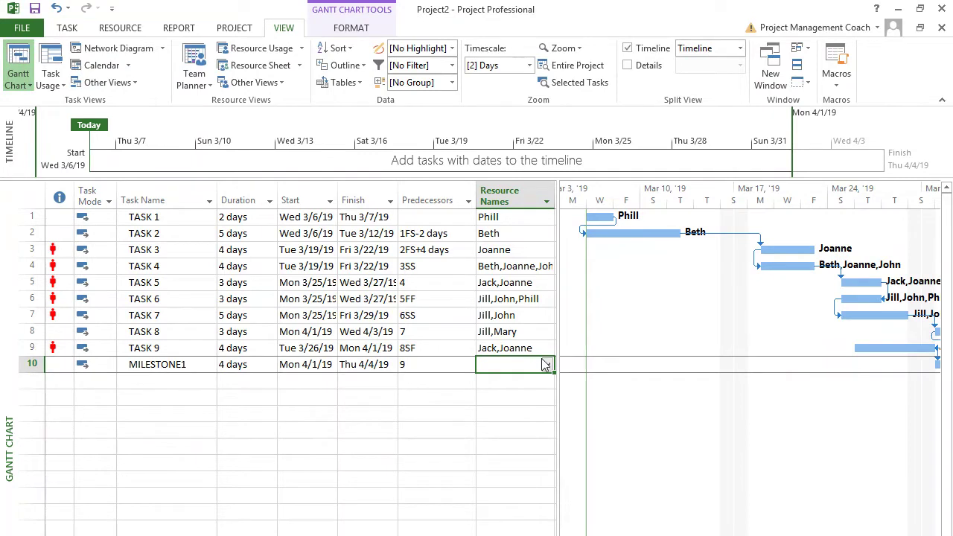
pyautogui.click(547, 365)
pyautogui.click(499, 432)
pyautogui.press('Return')
pyautogui.click(571, 68)
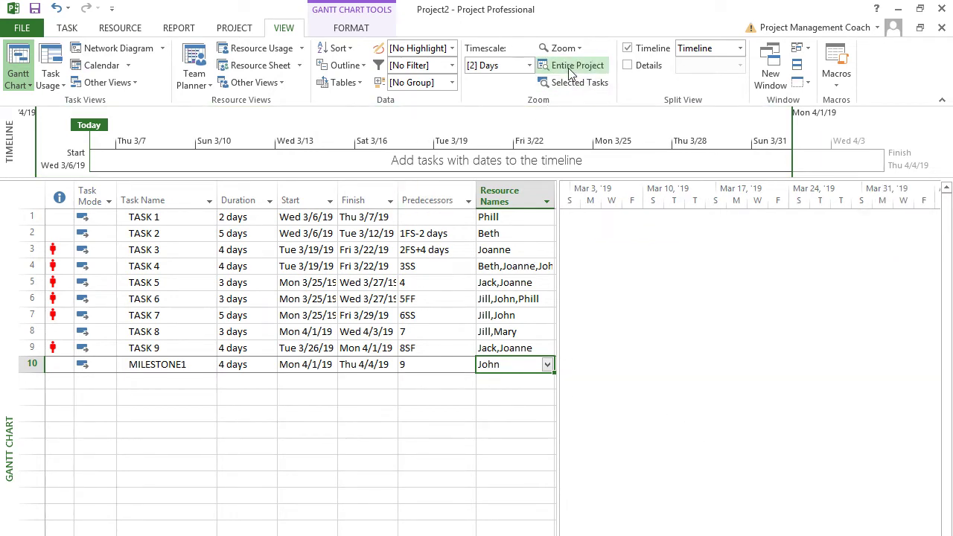
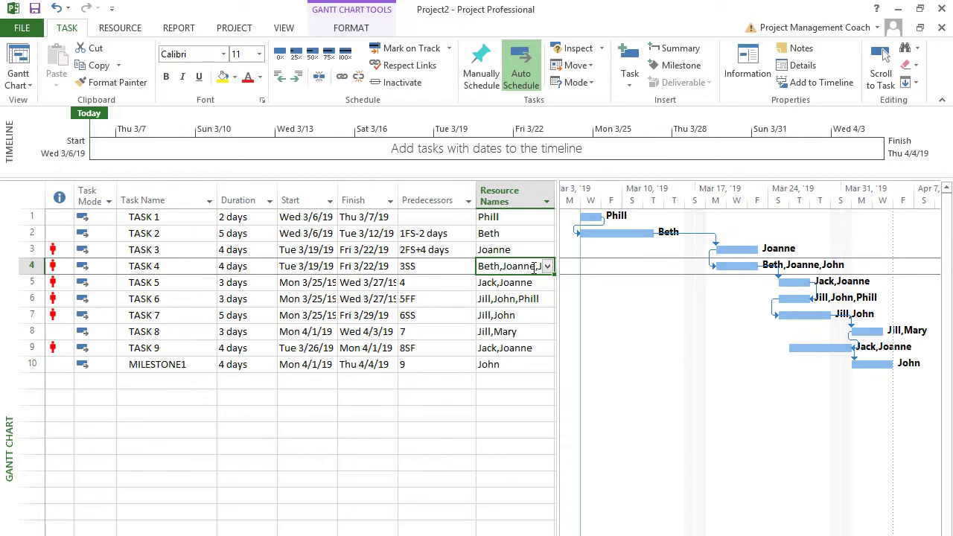
# - Try to remove the resource that TASK 4 shares with TASK 3, and undo the changes to TASK 4's assignments
pyautogui.click(547, 266)
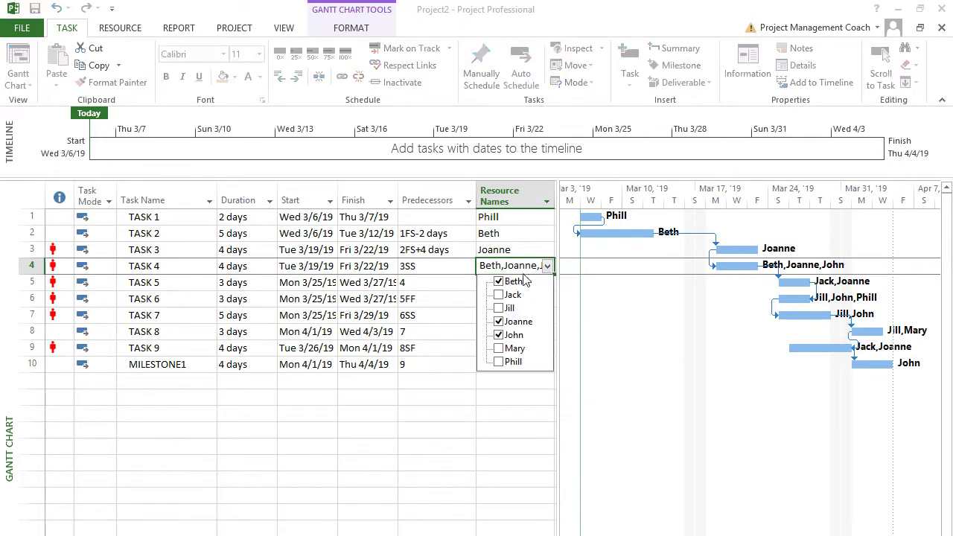
pyautogui.click(499, 321)
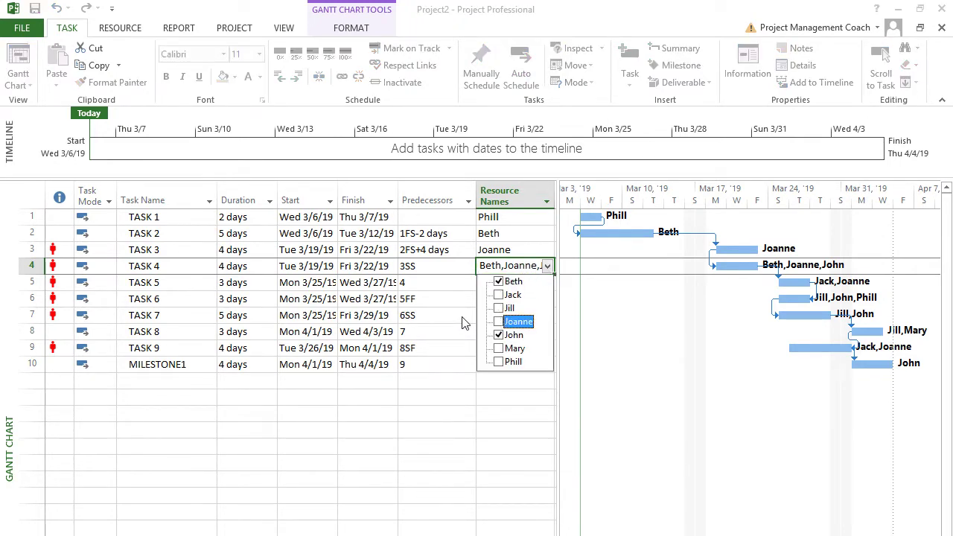
pyautogui.click(449, 279)
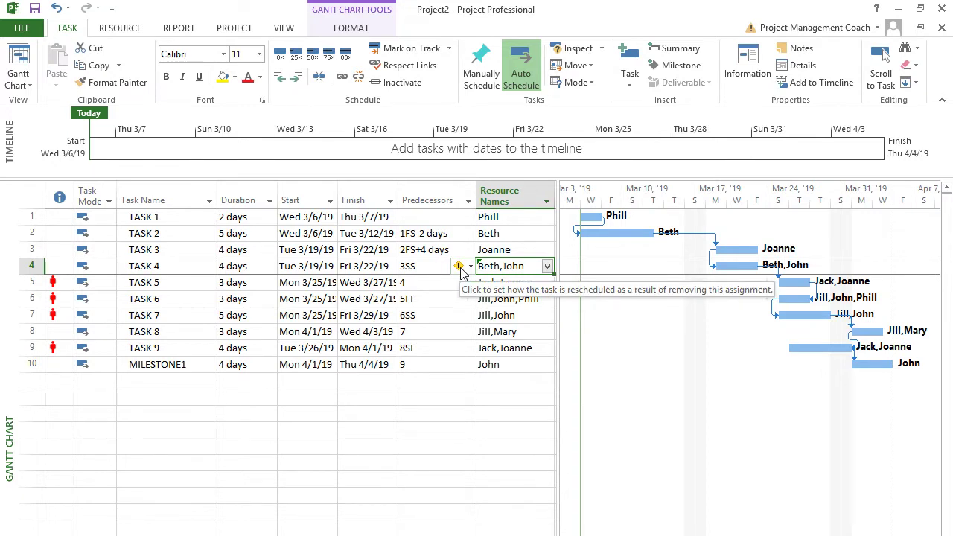
pyautogui.hotkey('ctrl', 'z')
pyautogui.hotkey('ctrl', 'x')
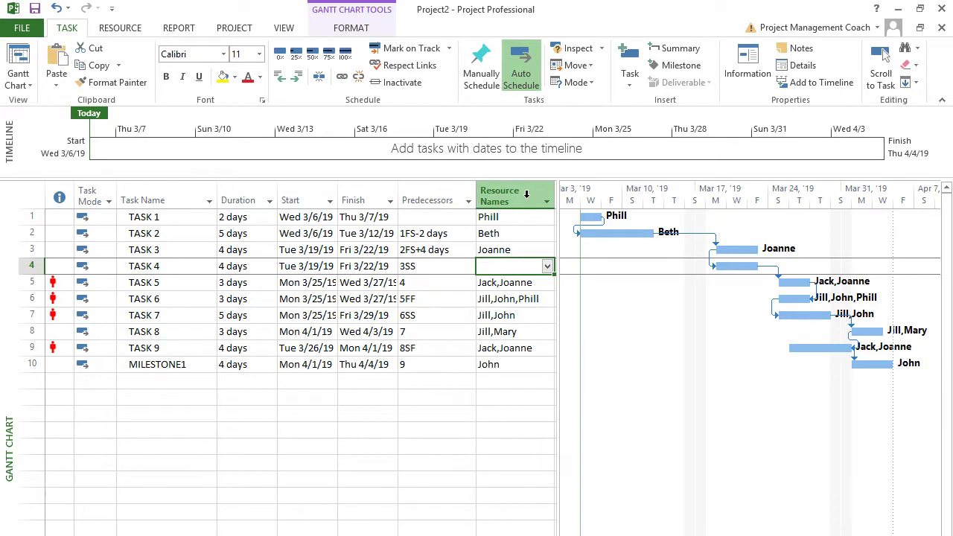
pyautogui.hotkey('ctrl', 'z')
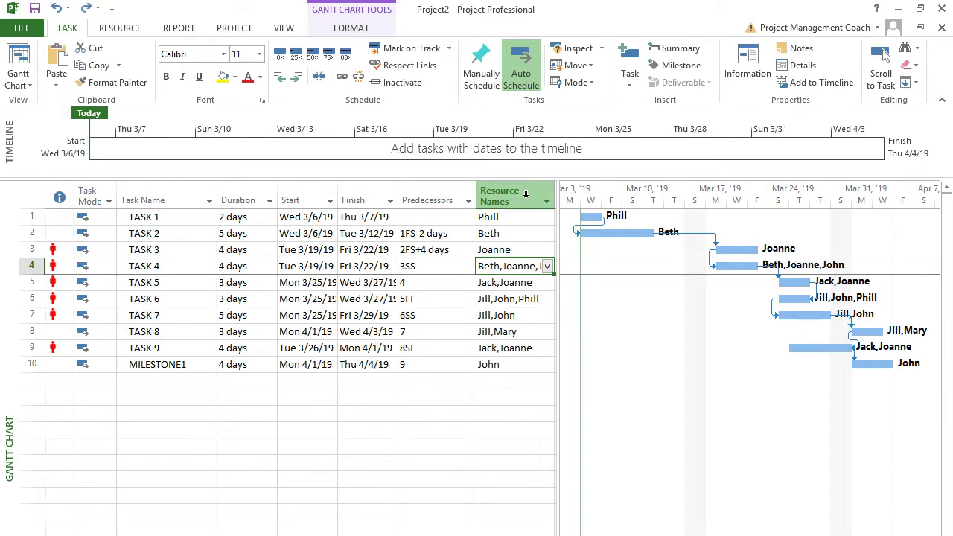
# - Level resources across the entire project with manual, day-by-day leveling, and undo the leveling
pyautogui.click(439, 380)
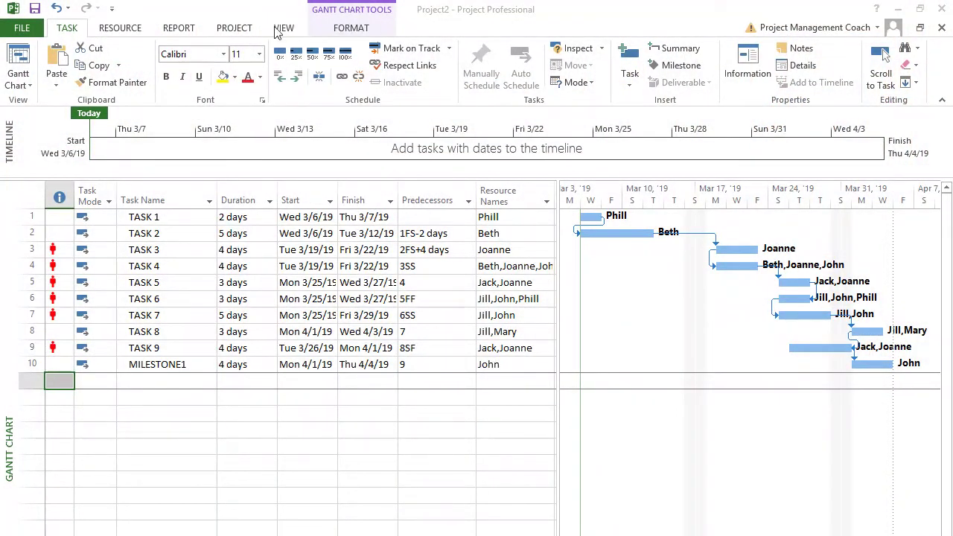
pyautogui.click(239, 31)
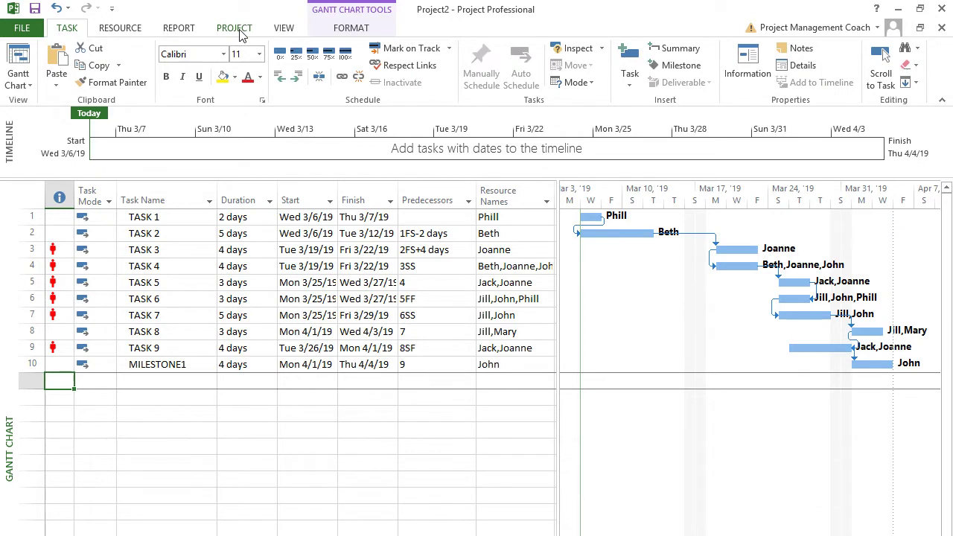
pyautogui.click(240, 31)
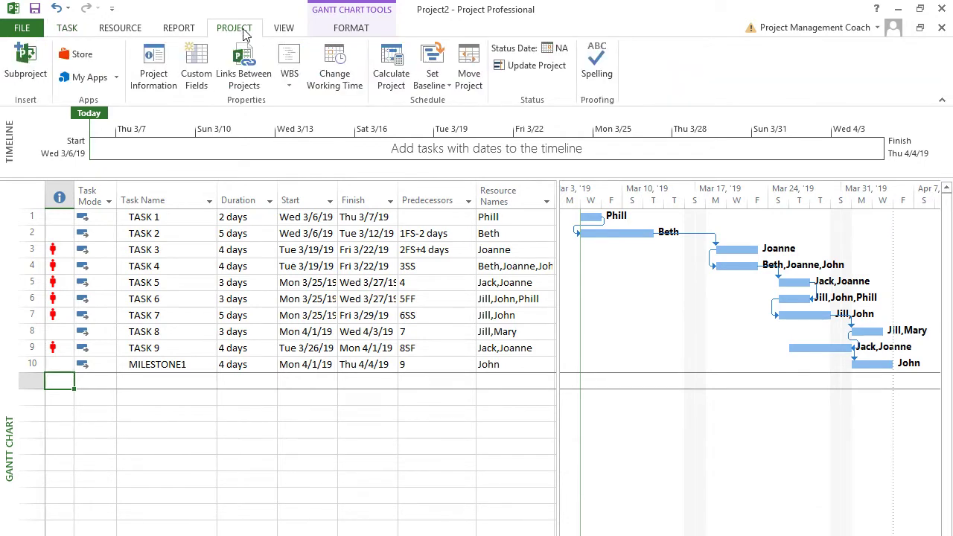
pyautogui.click(117, 31)
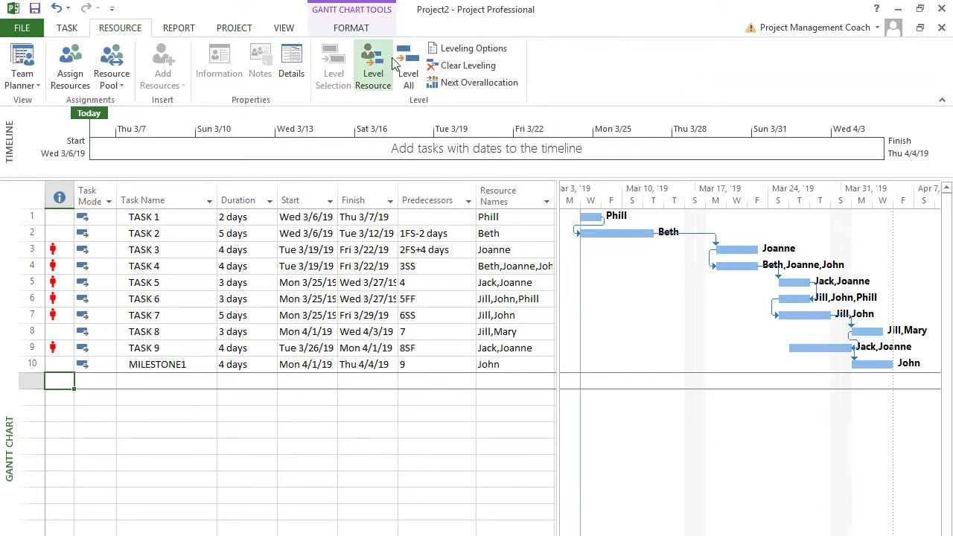
pyautogui.click(469, 51)
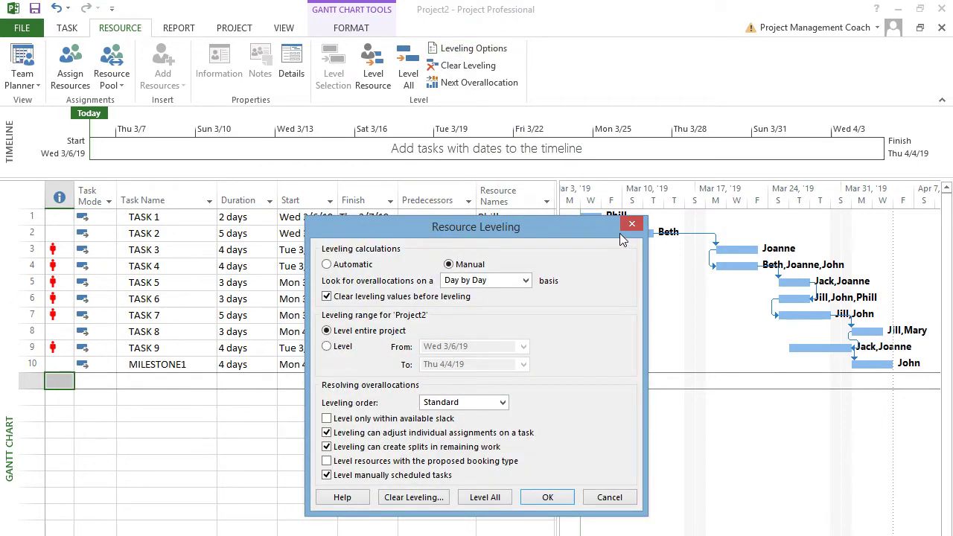
pyautogui.click(495, 502)
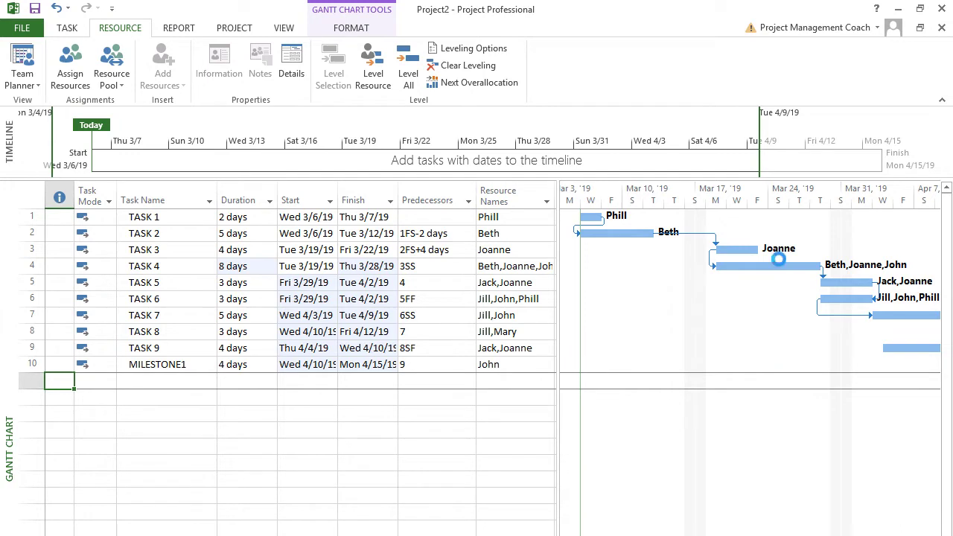
pyautogui.hotkey('ctrl', 'z')
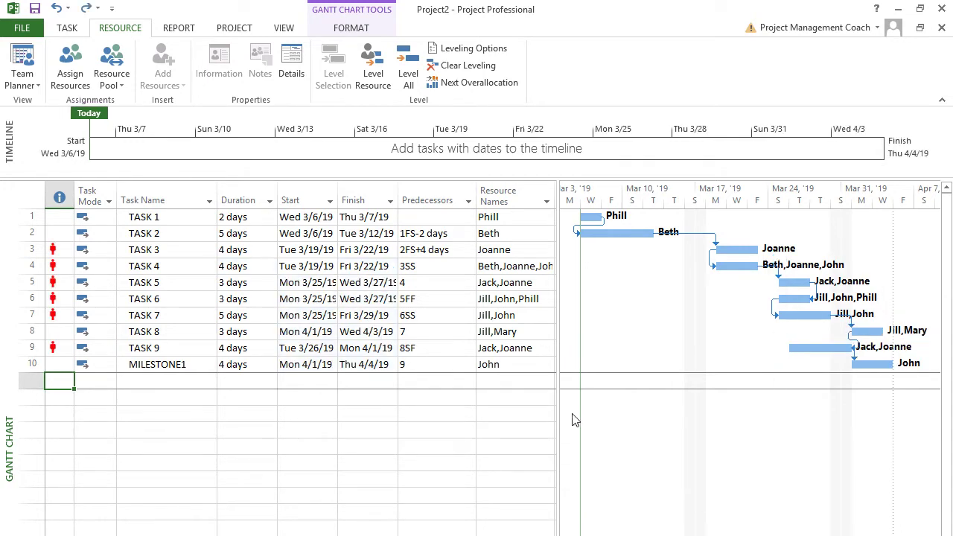
# - Widen the Gantt chart area and repeat the leveling of the entire project to compare the bars, undoing it each time
pyautogui.moveTo(558, 356); pyautogui.dragTo(462, 343)
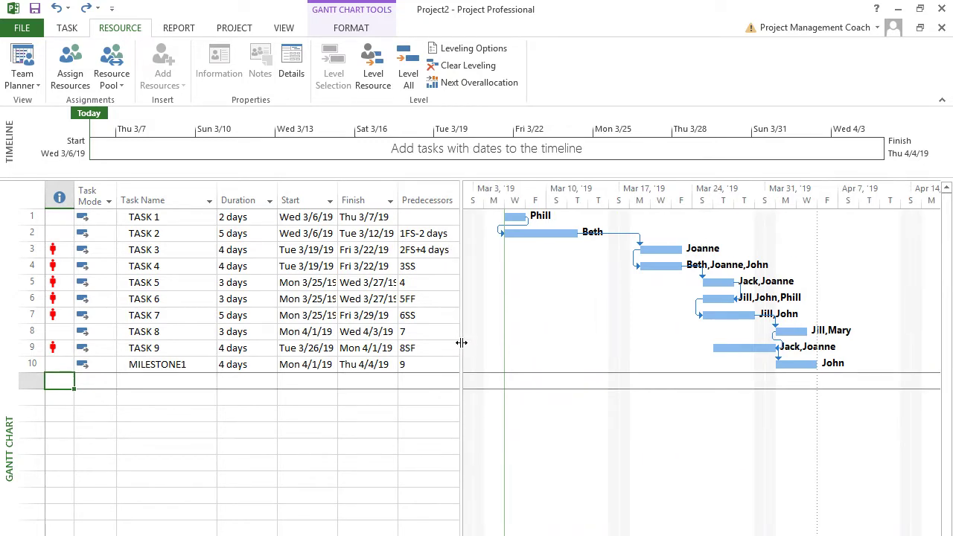
pyautogui.doubleClick(462, 342)
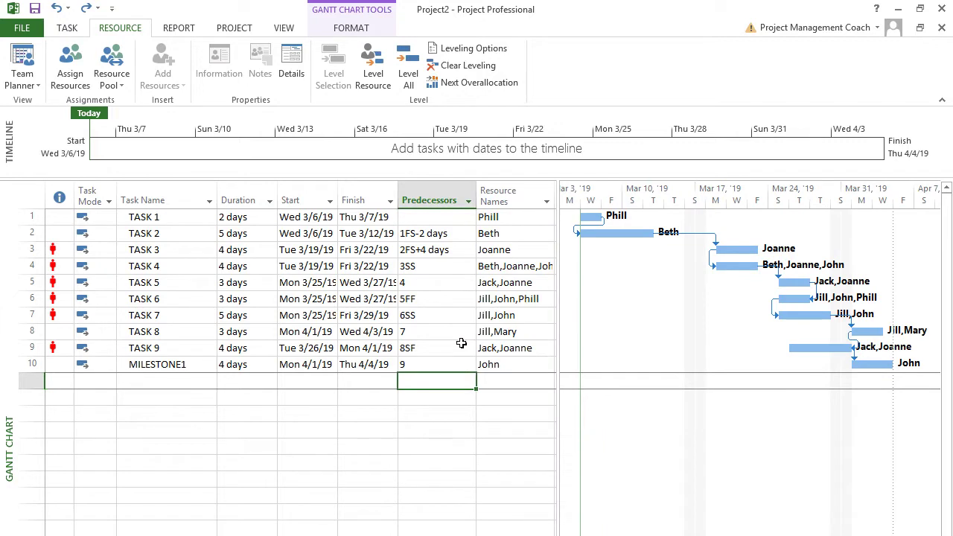
pyautogui.hotkey('ctrl', 'z')
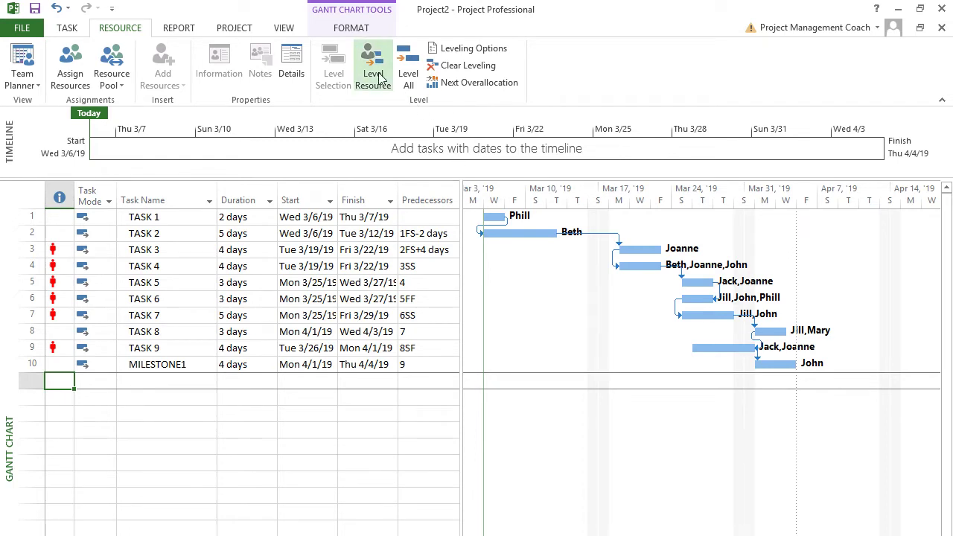
pyautogui.click(468, 49)
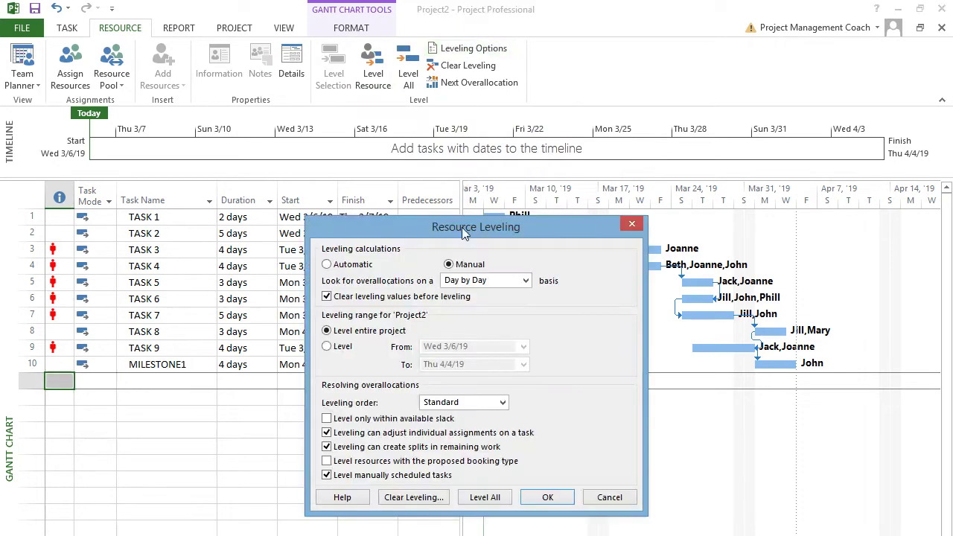
pyautogui.click(486, 497)
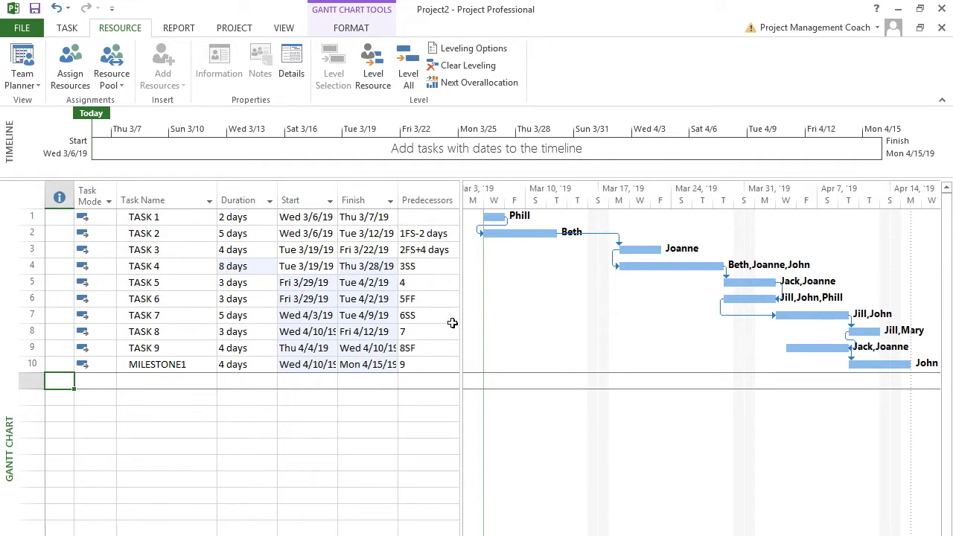
pyautogui.hotkey('ctrl', 'z')
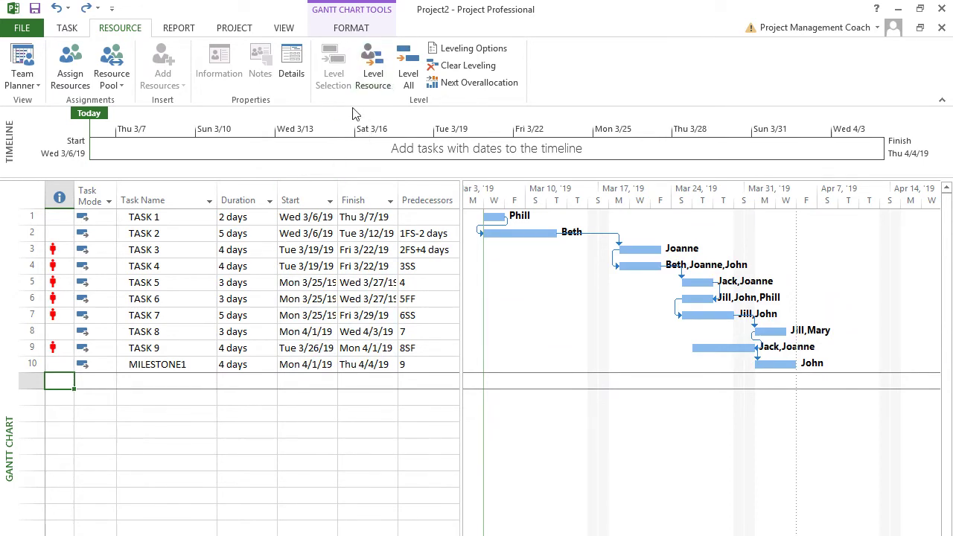
pyautogui.click(455, 49)
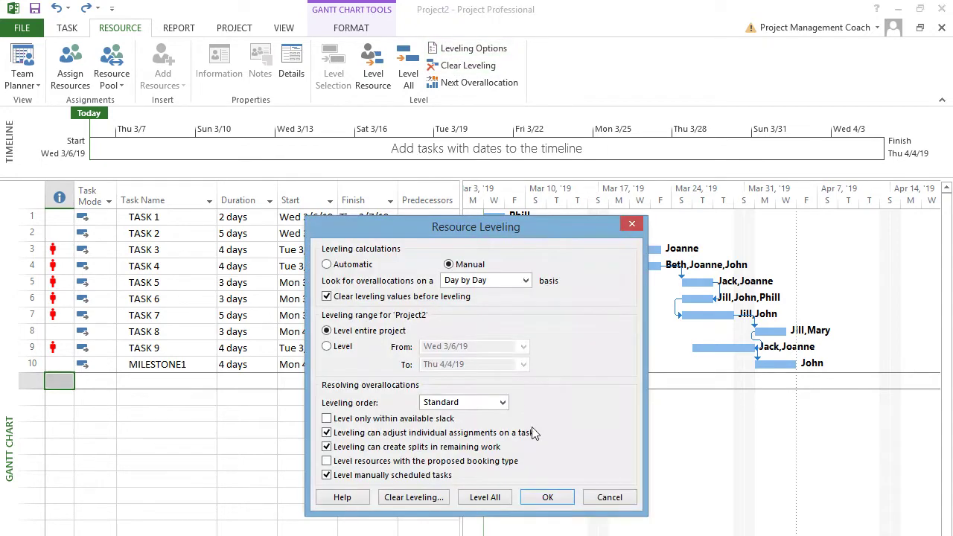
pyautogui.click(482, 497)
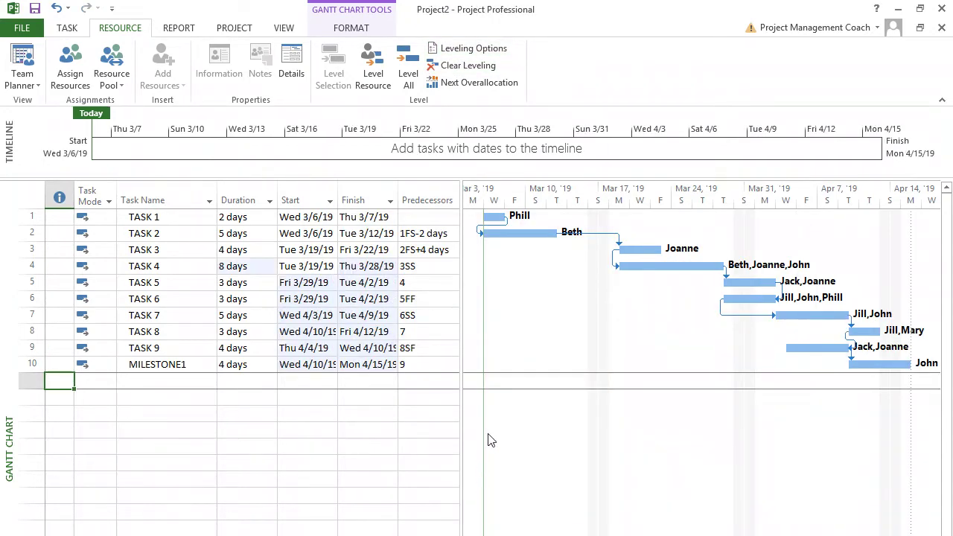
pyautogui.hotkey('ctrl', 'z')
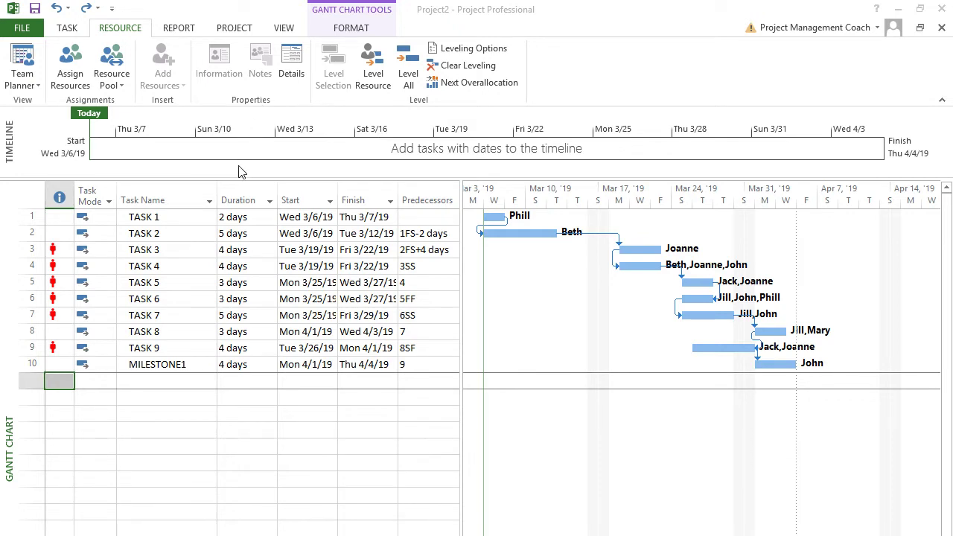
# - Widen the task table until the Resource Names column shows, and select that column
pyautogui.click(173, 195)
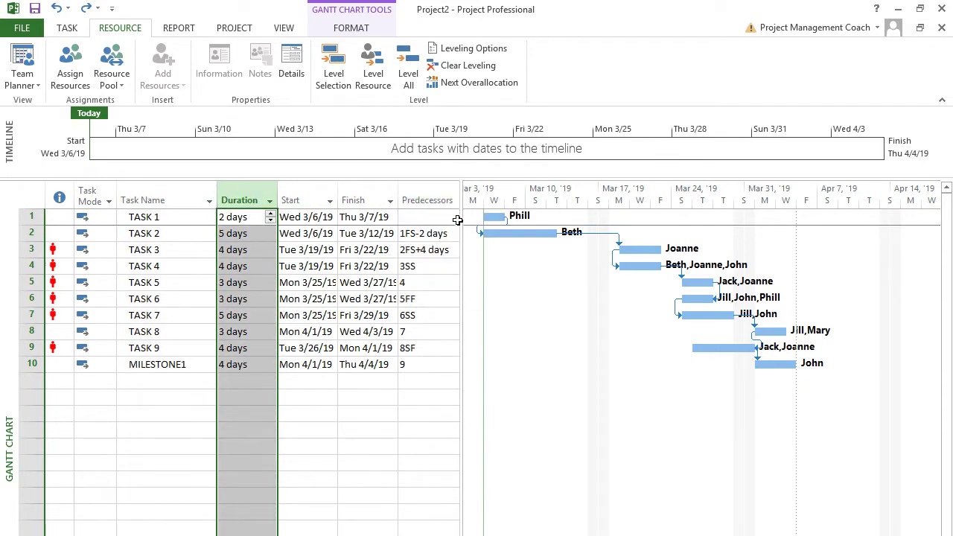
pyautogui.moveTo(461, 218); pyautogui.dragTo(619, 218)
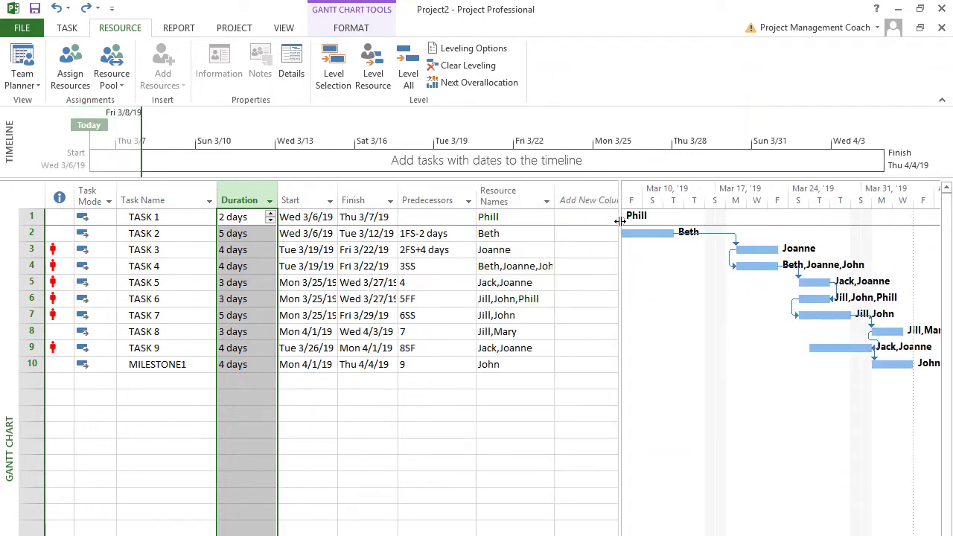
pyautogui.click(516, 189)
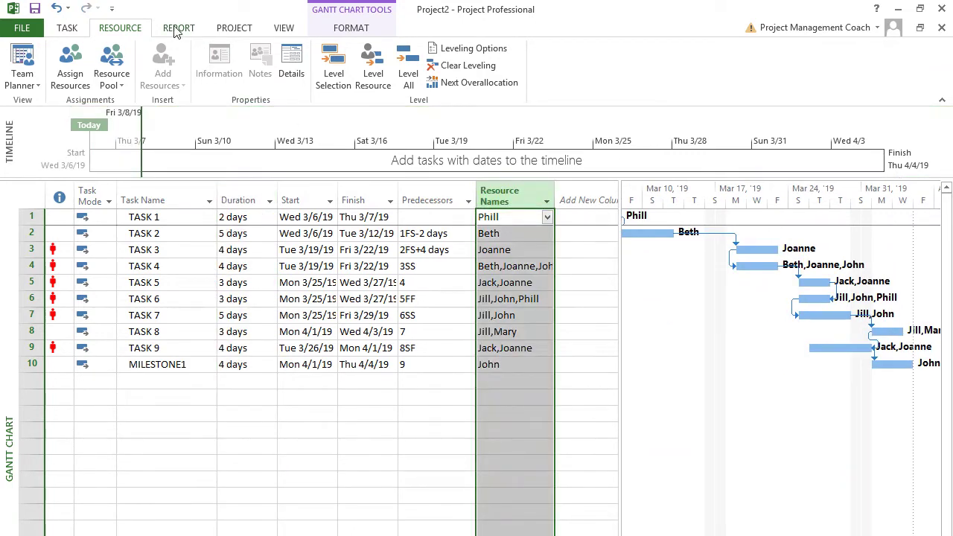
# - Review each resource's assigned work in the Resource Usage view, and check the overallocated people in the Resource Sheet
pyautogui.click(75, 30)
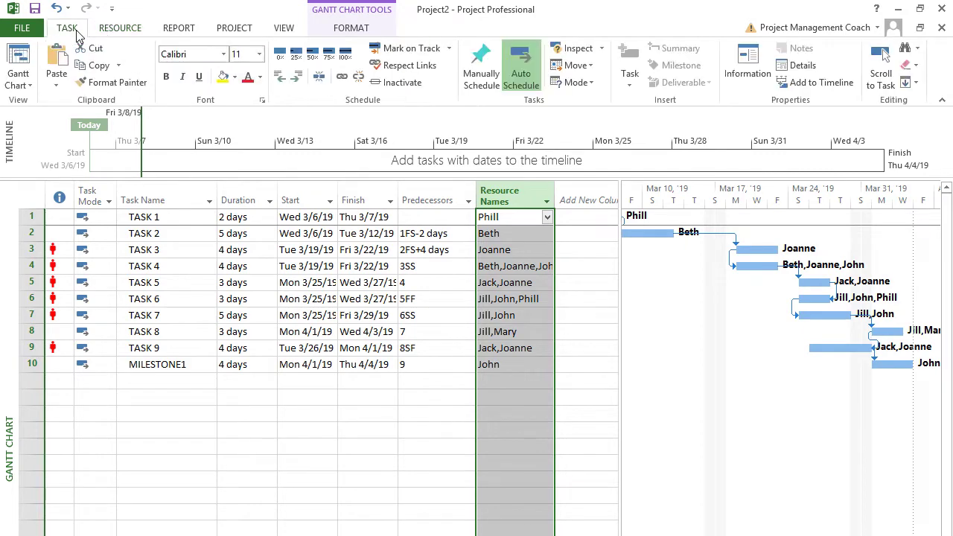
pyautogui.click(289, 31)
pyautogui.click(274, 48)
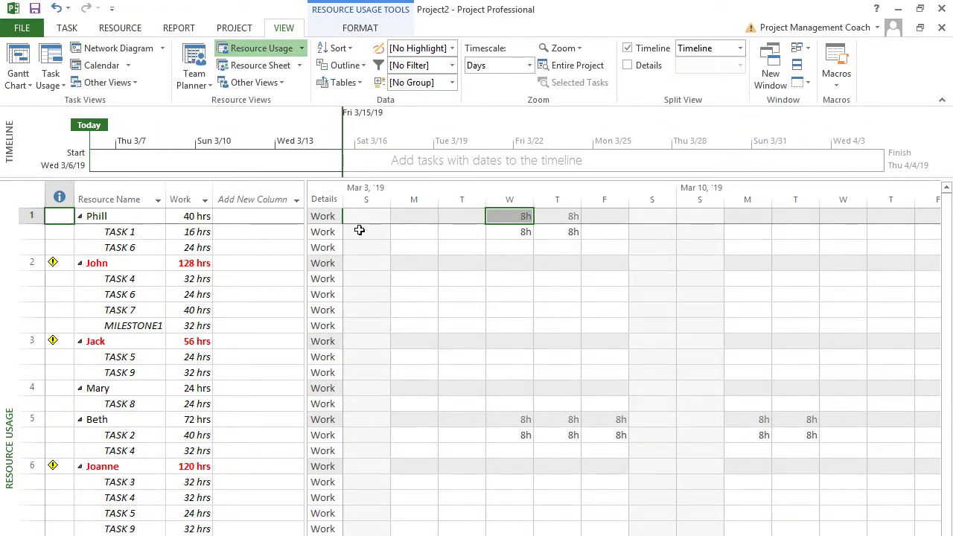
pyautogui.click(260, 65)
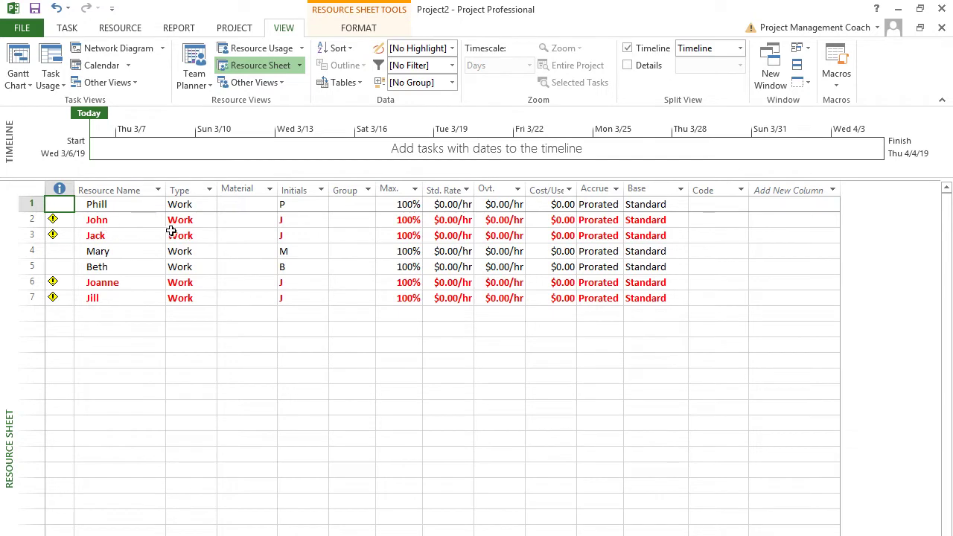
# - Apply the Network Diagram view from the full list of views, and examine the whole chain of linked tasks
pyautogui.click(280, 82)
pyautogui.click(279, 195)
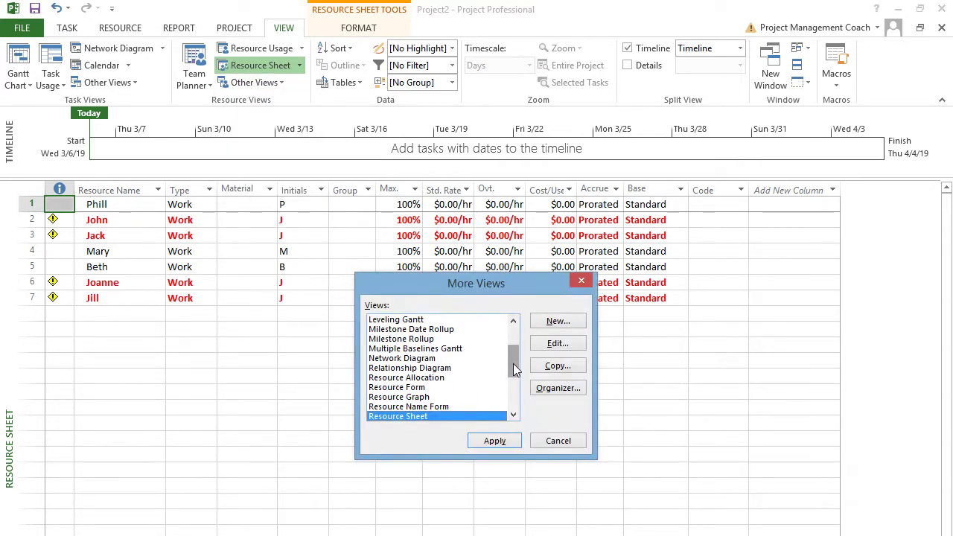
pyautogui.moveTo(513, 363); pyautogui.dragTo(513, 350)
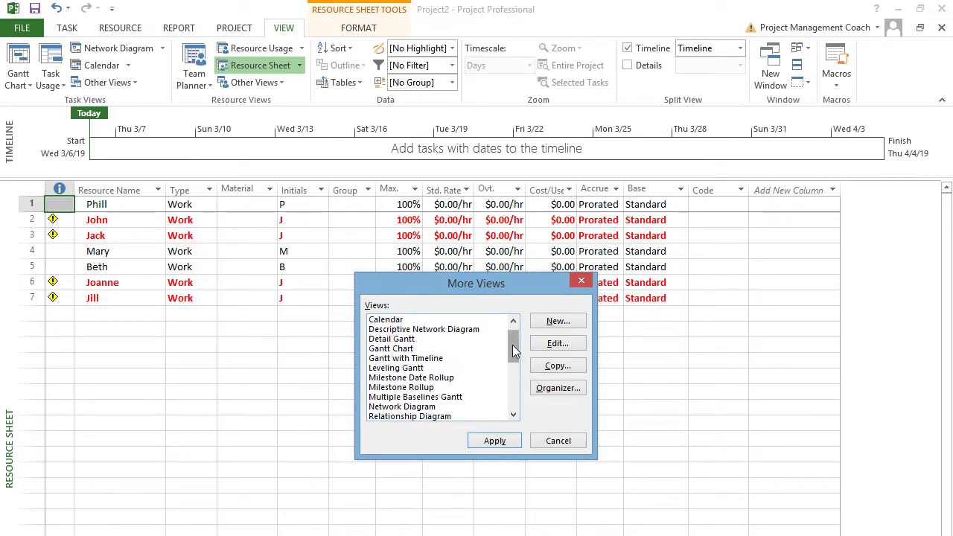
pyautogui.click(424, 399)
pyautogui.click(421, 407)
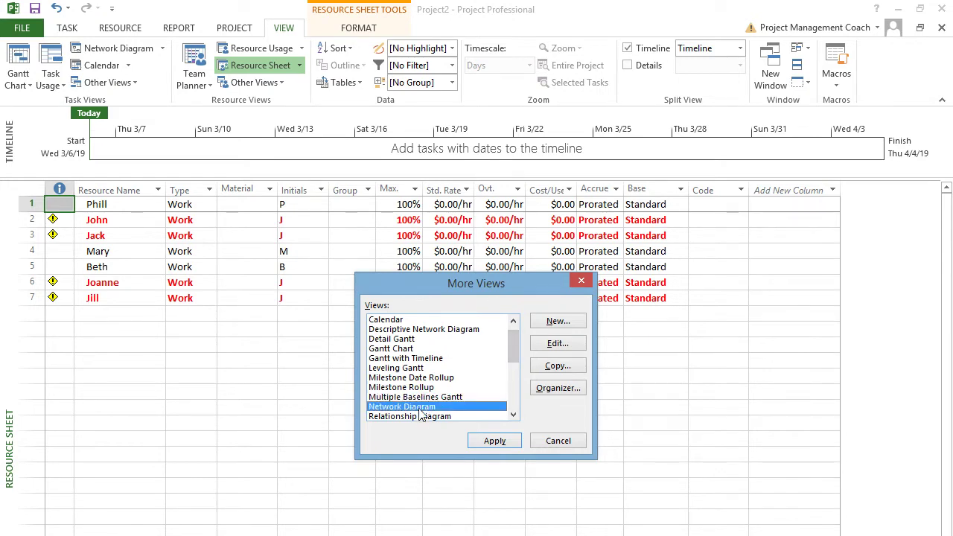
pyautogui.click(496, 441)
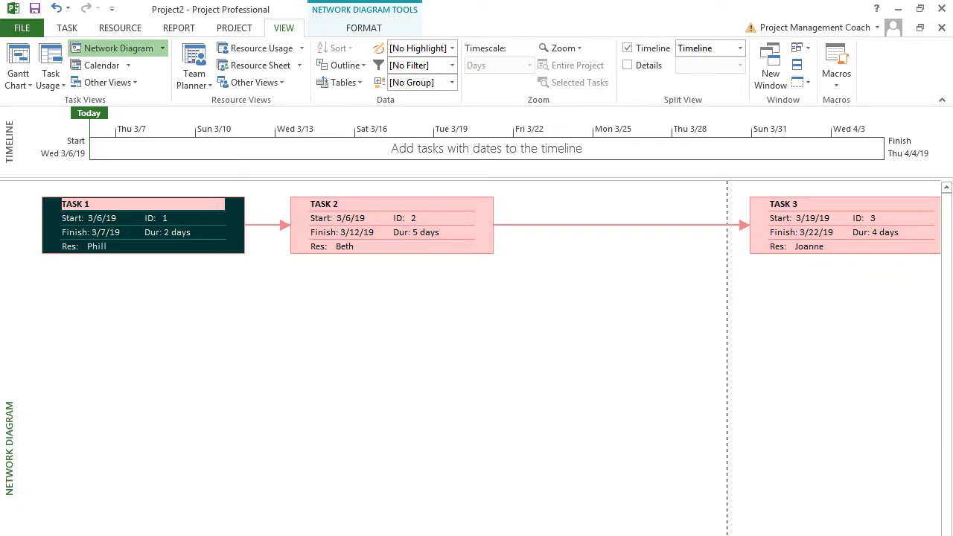
pyautogui.scroll(-8, 479, 357)
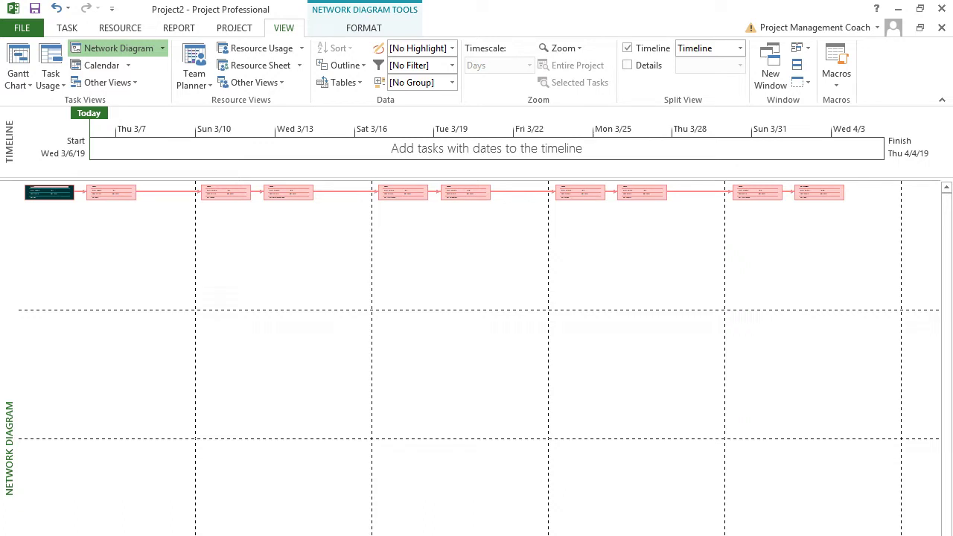
pyautogui.scroll(6, 395, 249)
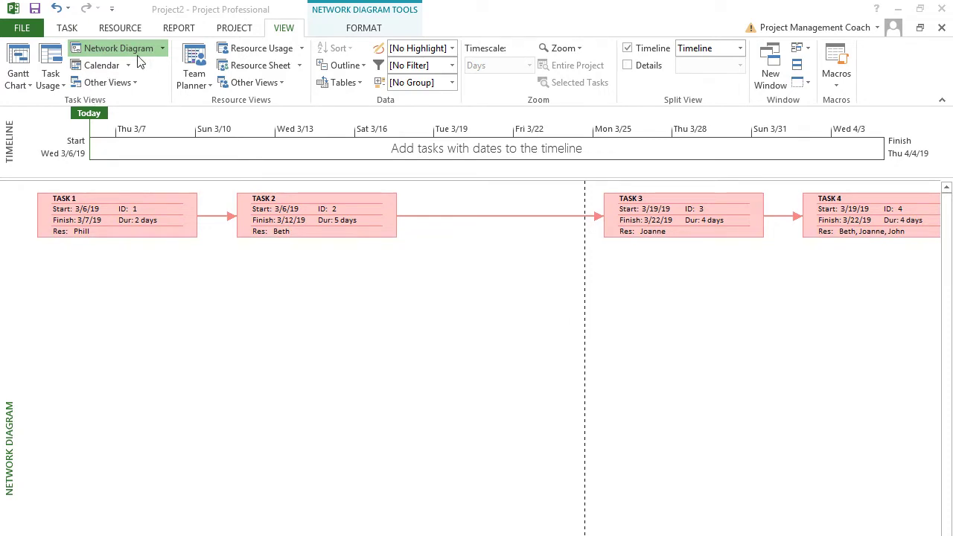
# - Look at the schedule in the Calendar view and return to the Gantt Chart view
pyautogui.click(96, 70)
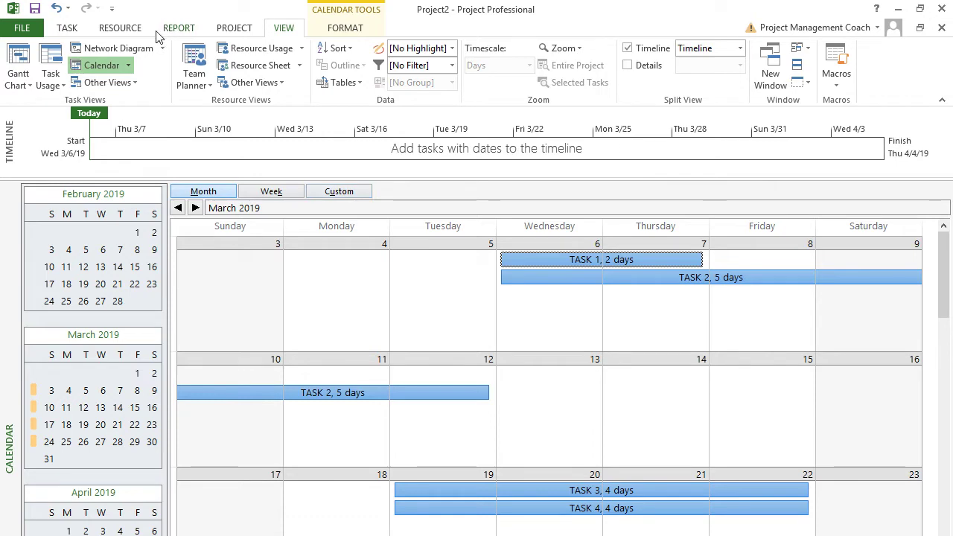
pyautogui.click(18, 59)
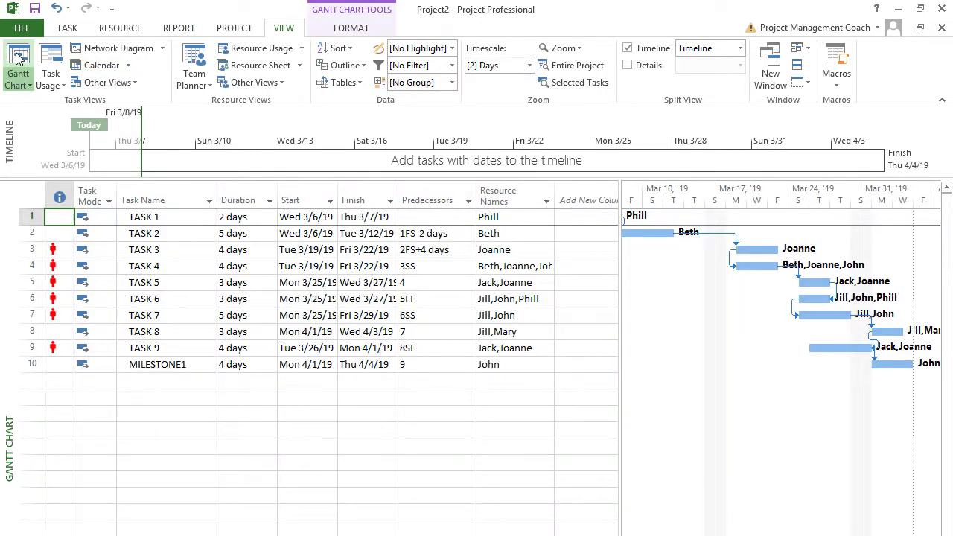
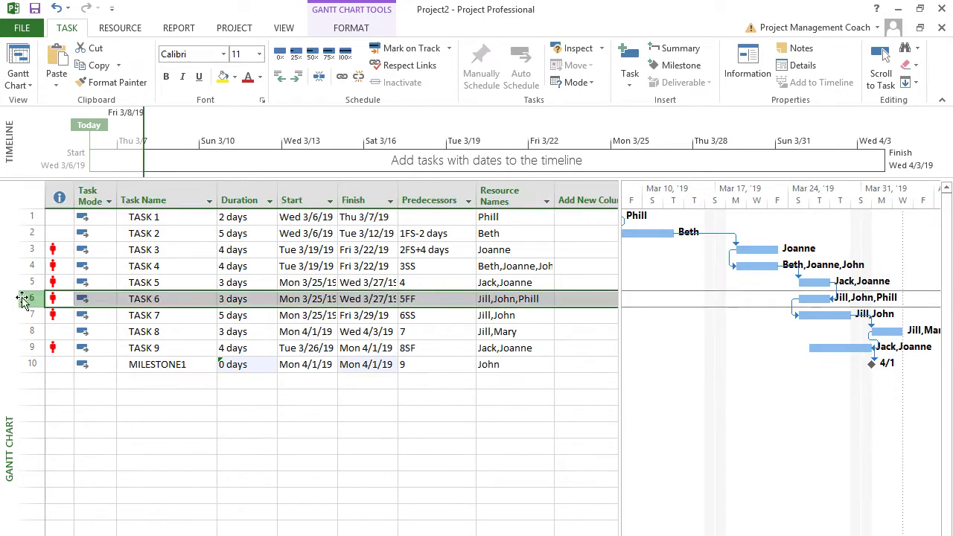
# - Insert a new task between TASK 5 and TASK 6 and name it MILESTONE X
pyautogui.click(59, 460)
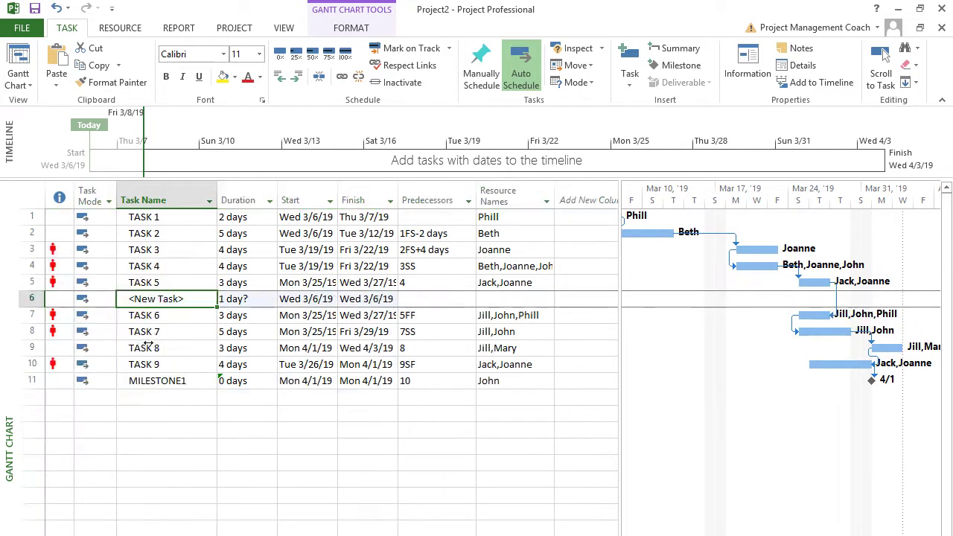
pyautogui.click(186, 321)
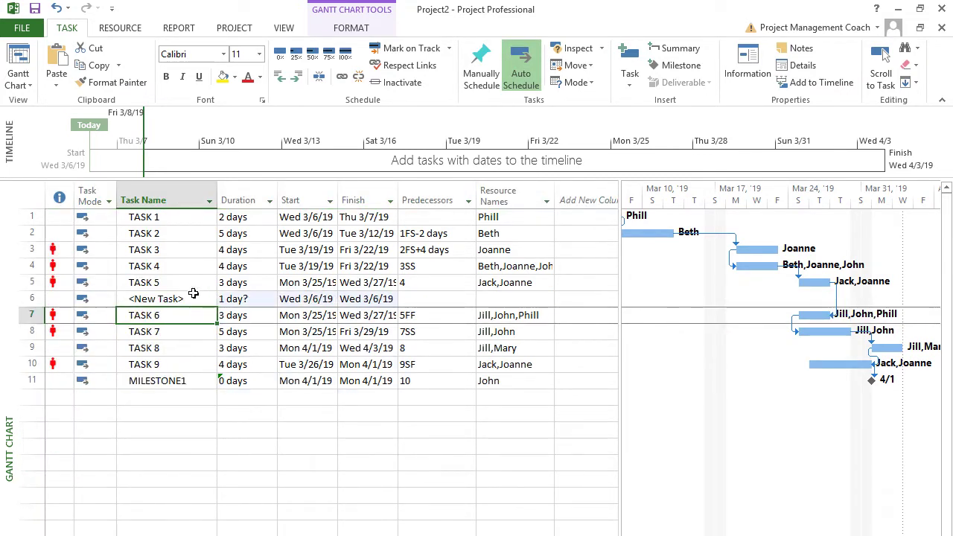
pyautogui.click(193, 295)
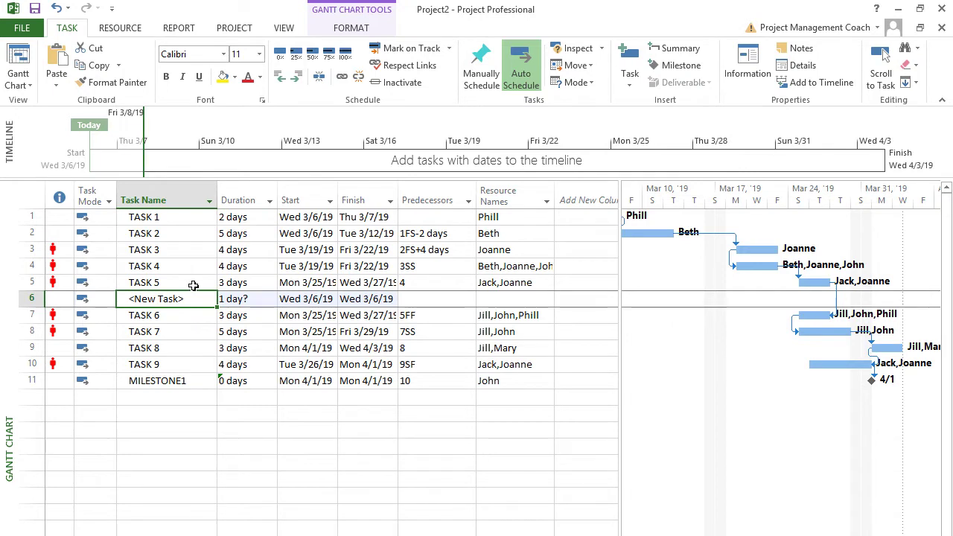
pyautogui.write('MIL')
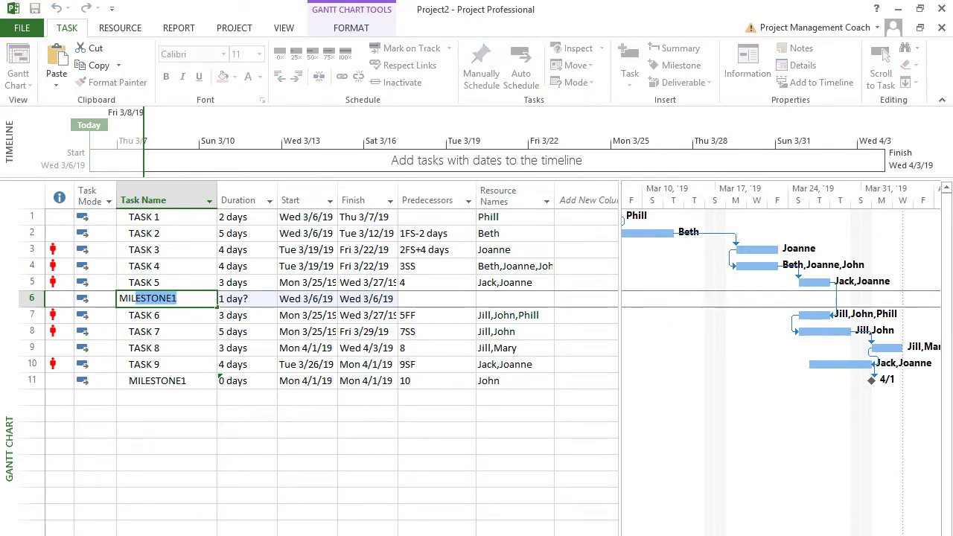
pyautogui.write('ESTONE X')
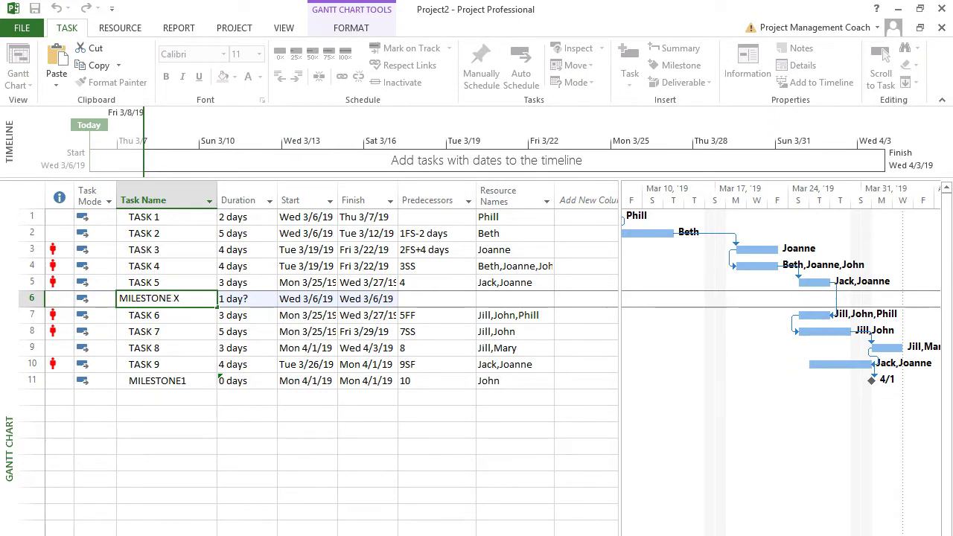
pyautogui.press('Return')
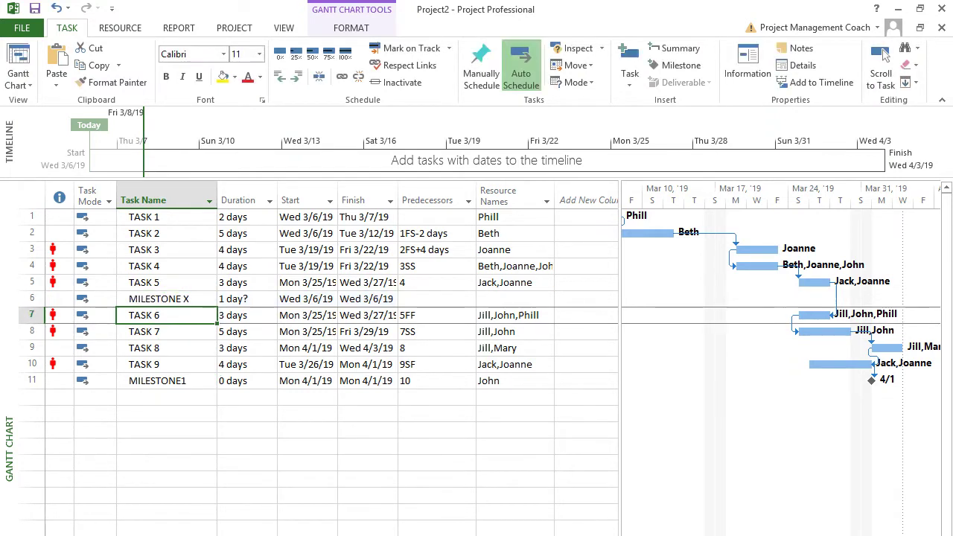
pyautogui.click(884, 55)
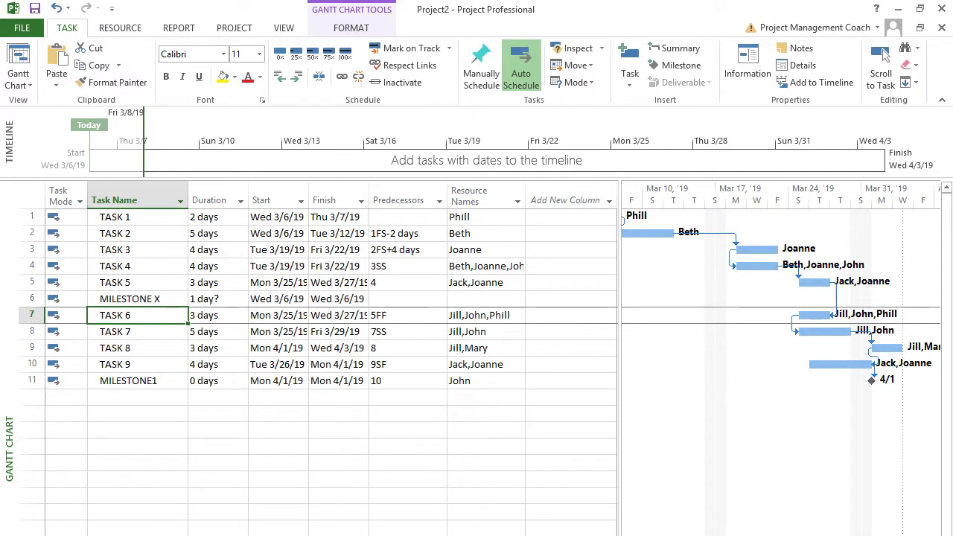
# - Set MILESTONE X's duration to 0 days and make task 5 its predecessor
pyautogui.click(215, 298)
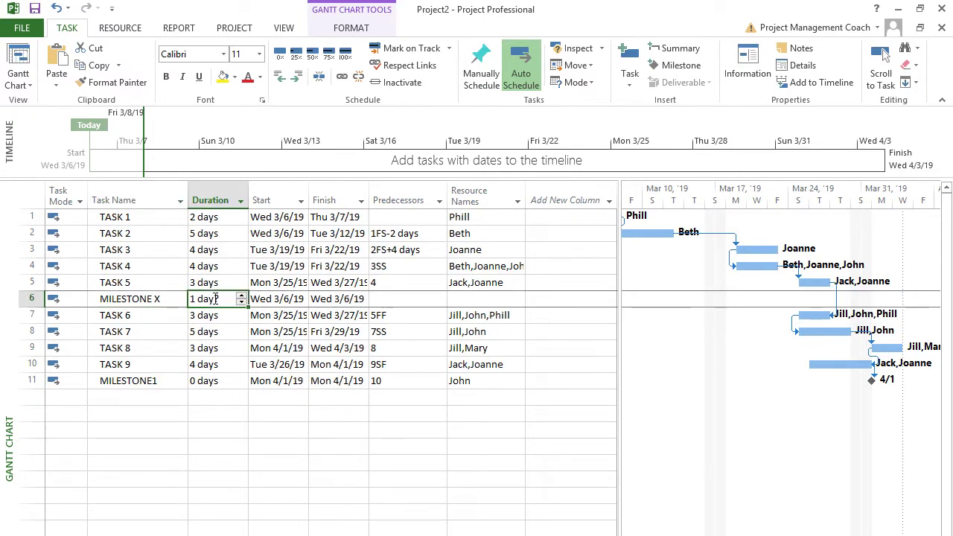
pyautogui.write('0')
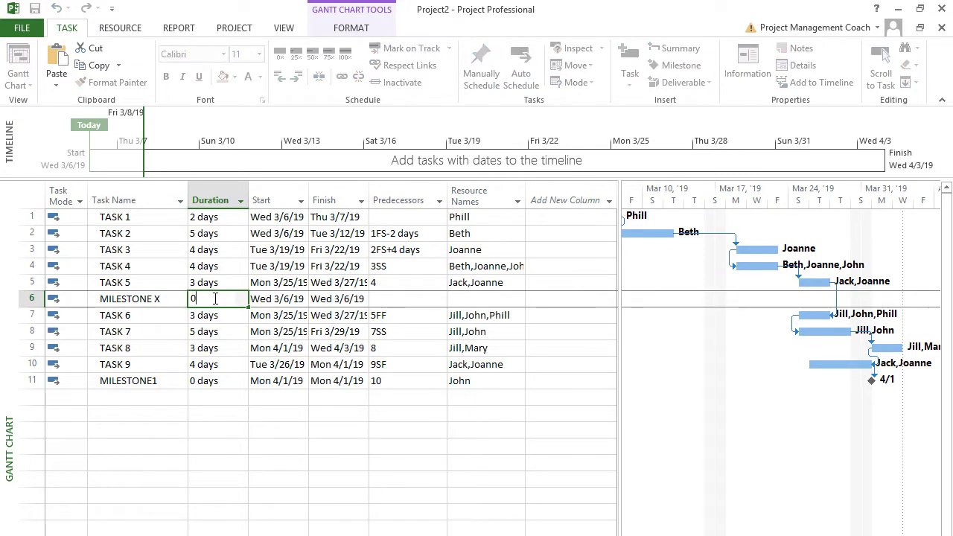
pyautogui.press('Return')
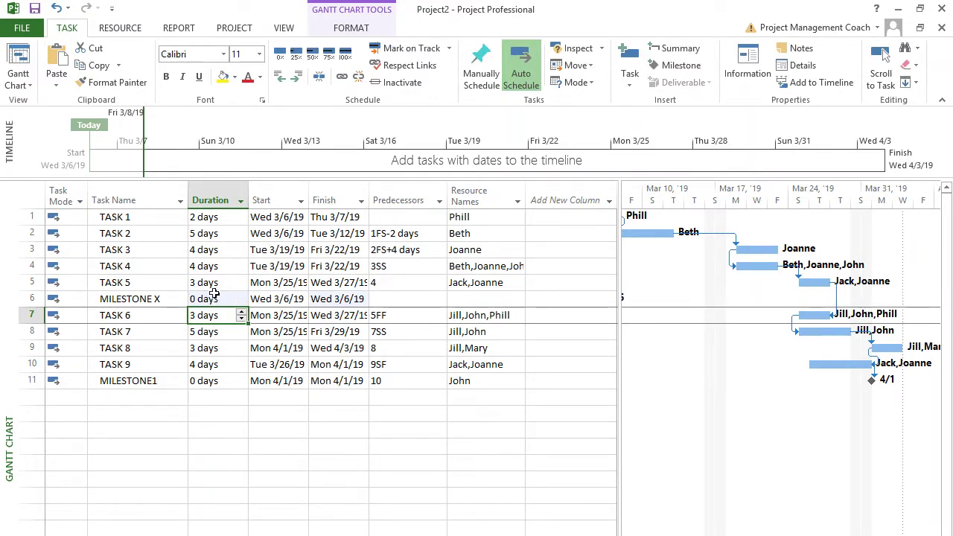
pyautogui.click(136, 285)
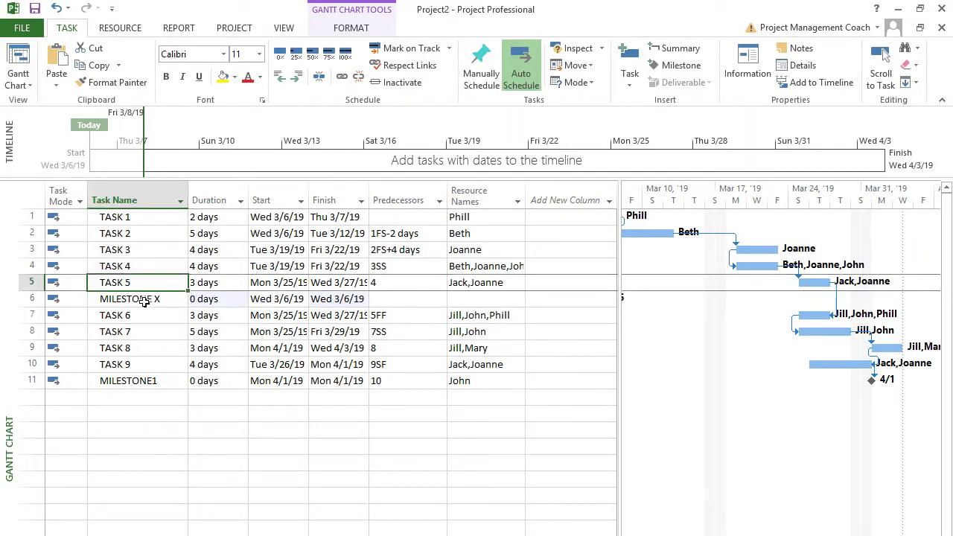
pyautogui.click(428, 297)
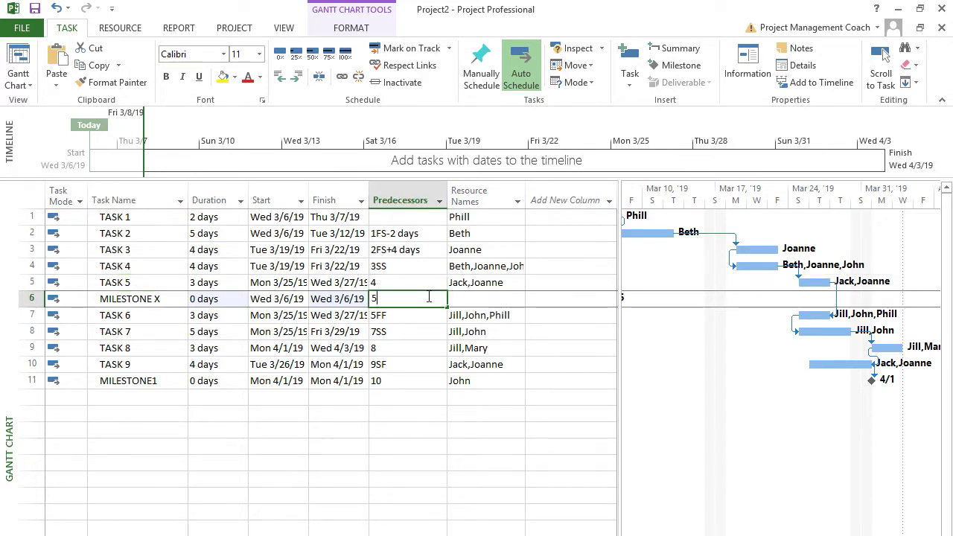
pyautogui.write('5')
pyautogui.press('Return')
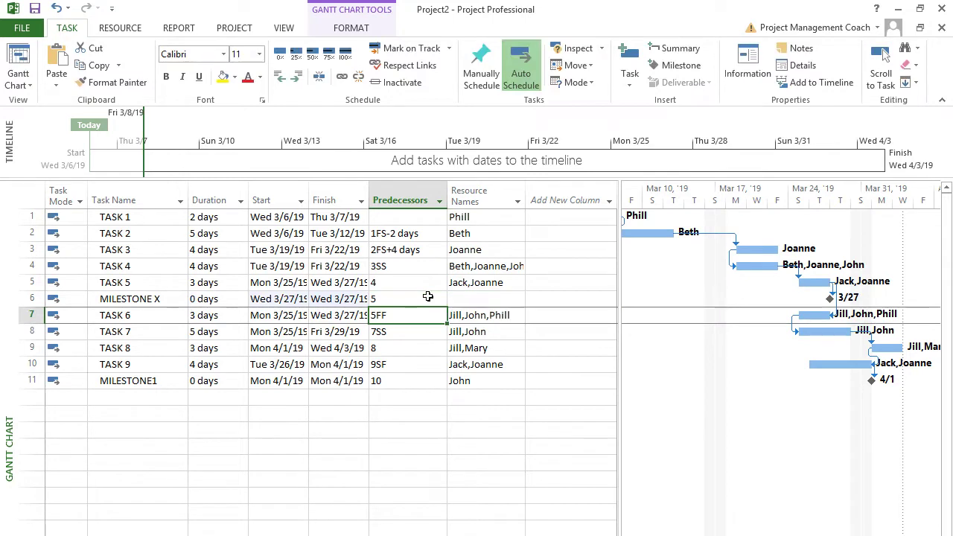
# - Replace TASK 6's predecessor with 6 so that it follows MILESTONE X
pyautogui.click(392, 315)
pyautogui.click(374, 315)
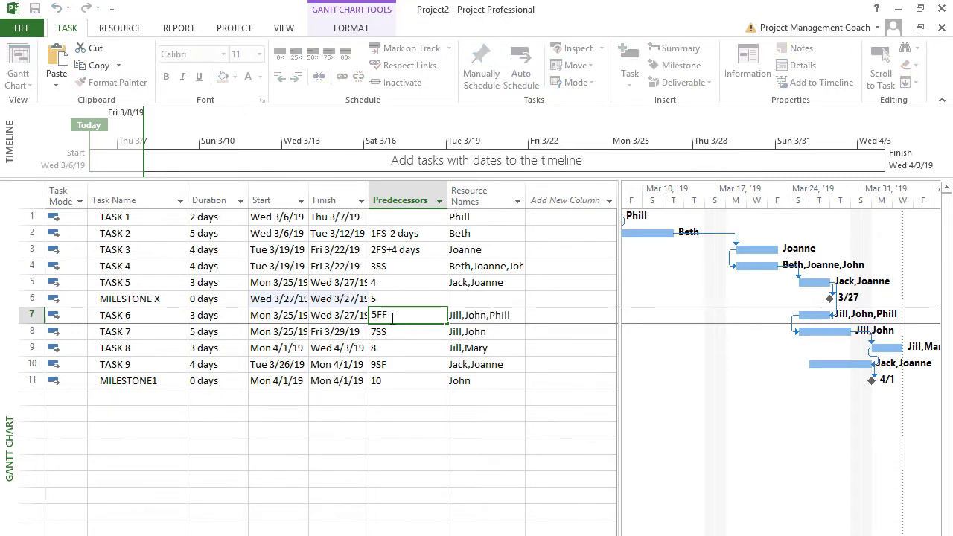
pyautogui.moveTo(392, 317); pyautogui.dragTo(348, 321)
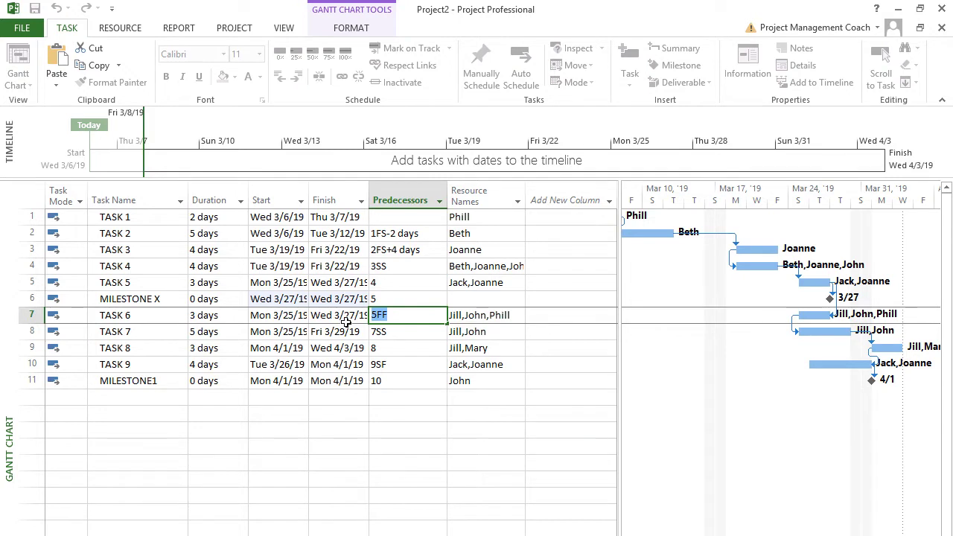
pyautogui.write('6')
pyautogui.press('Return')
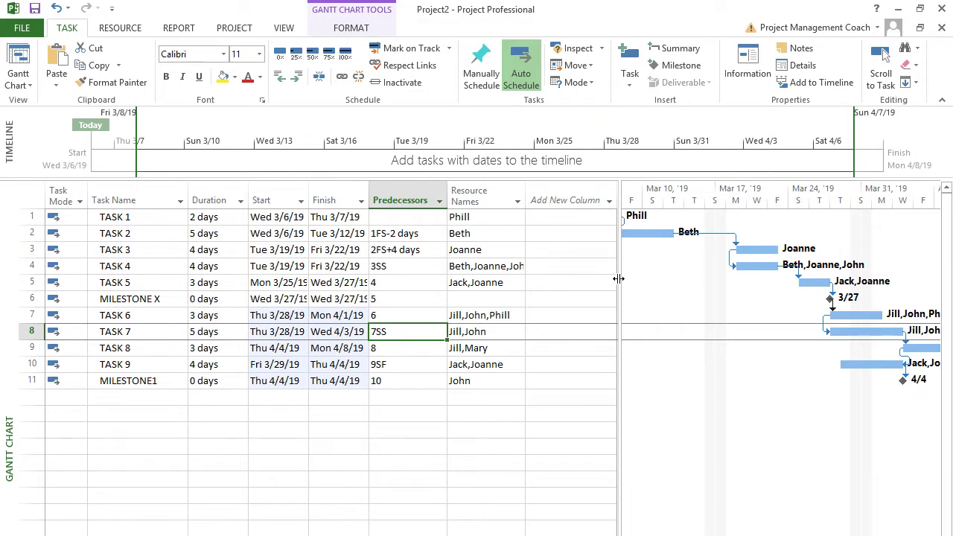
# - Narrow the task table to end at the Predecessors column, and insert a % Complete column before Task Mode
pyautogui.moveTo(618, 278); pyautogui.dragTo(449, 283)
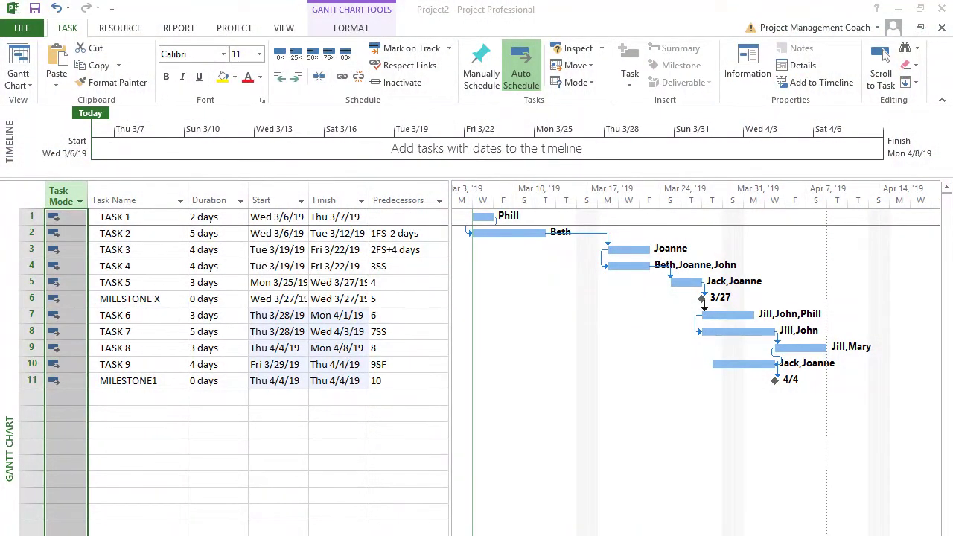
pyautogui.click(119, 201)
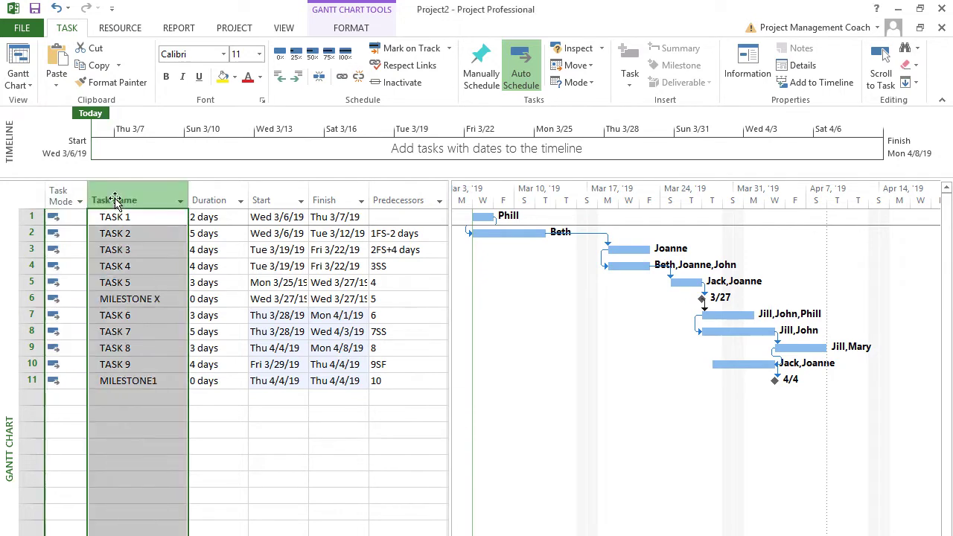
pyautogui.click(55, 189)
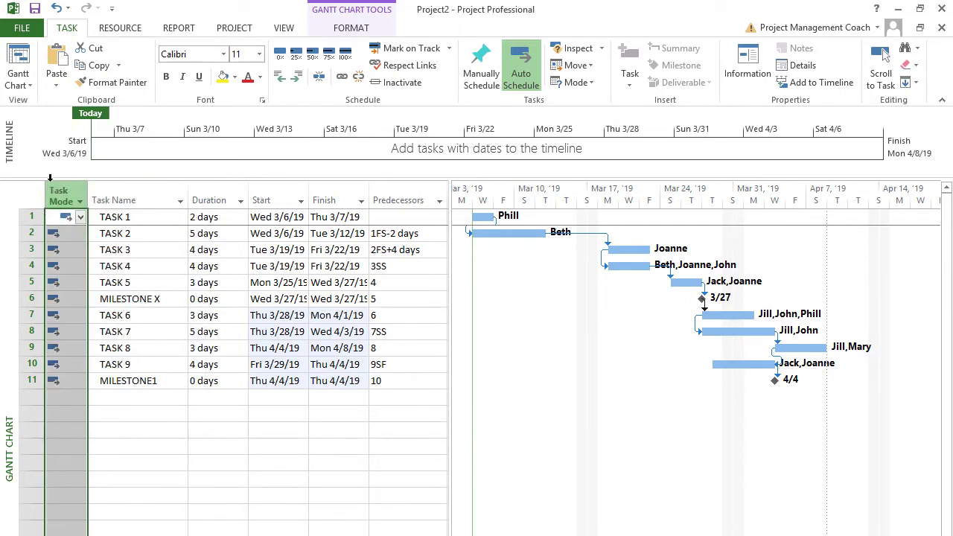
pyautogui.rightClick(52, 188)
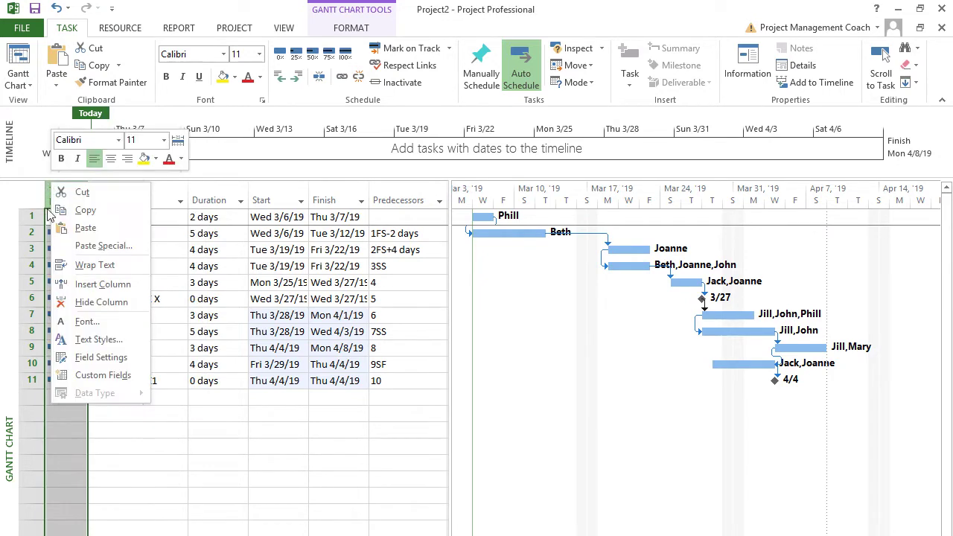
pyautogui.click(97, 283)
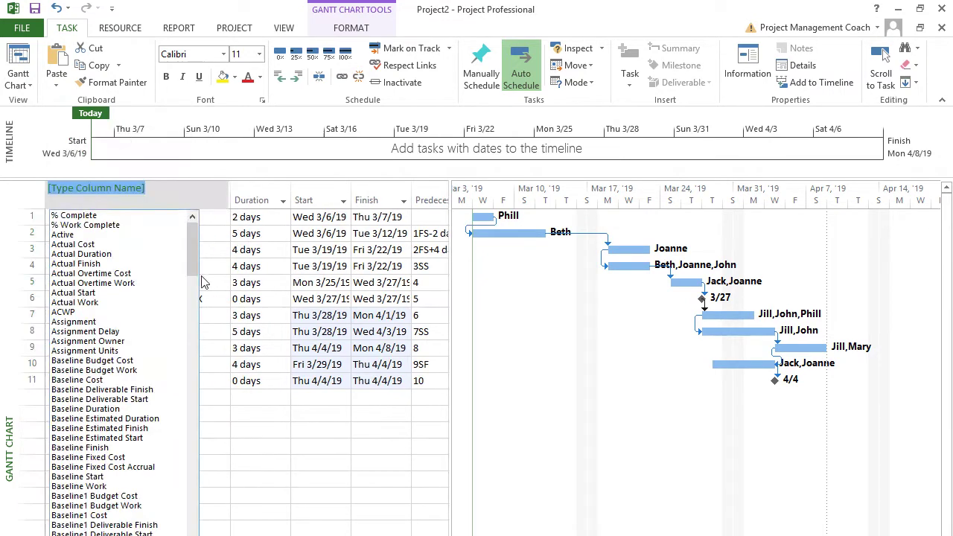
pyautogui.click(72, 216)
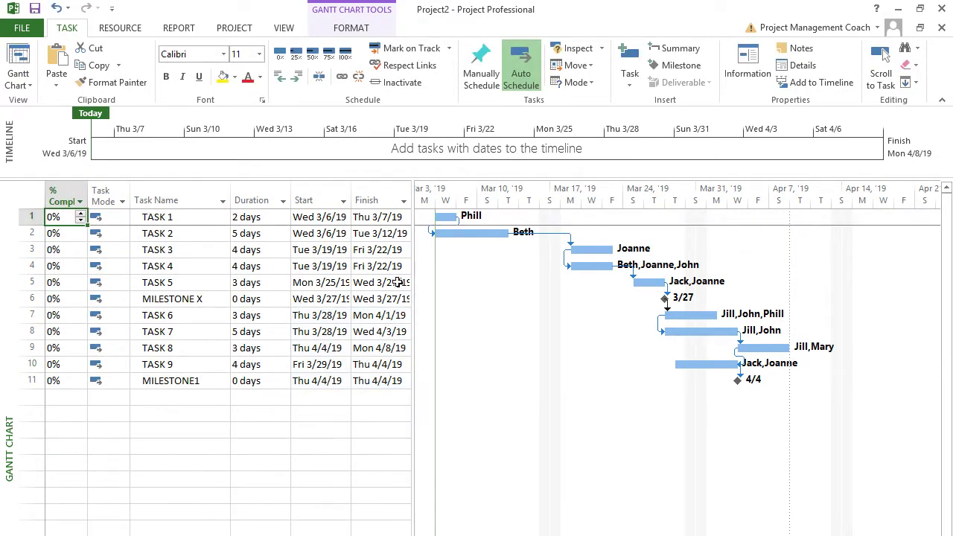
# - Widen the task table past the Predecessors column and insert an Actual Start column before it
pyautogui.moveTo(413, 281); pyautogui.dragTo(490, 273)
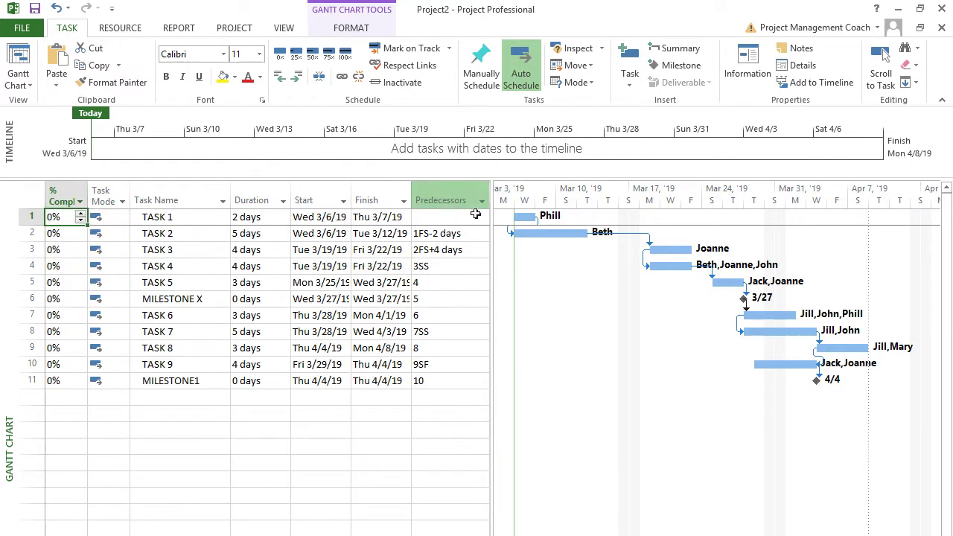
pyautogui.moveTo(488, 221); pyautogui.dragTo(530, 235)
pyautogui.click(449, 199)
pyautogui.rightClick(449, 199)
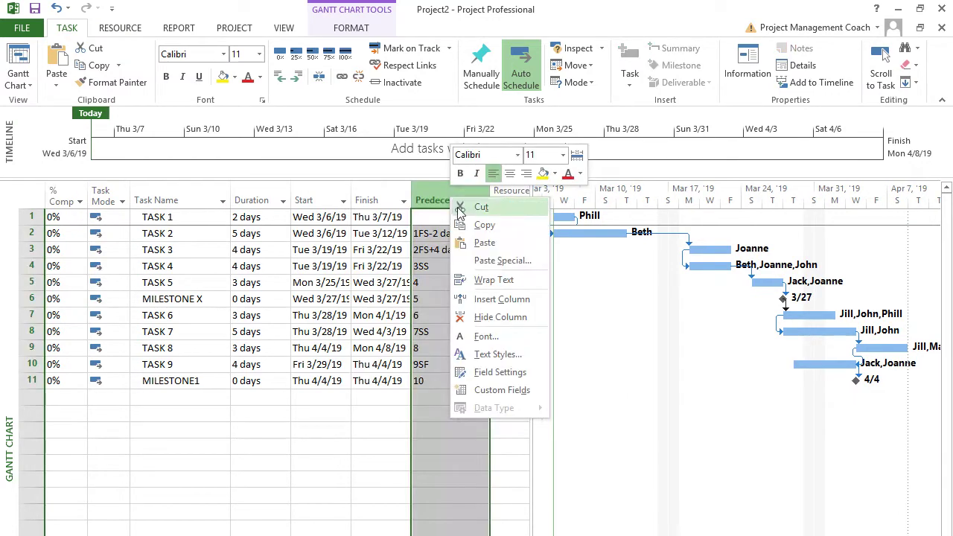
pyautogui.click(500, 297)
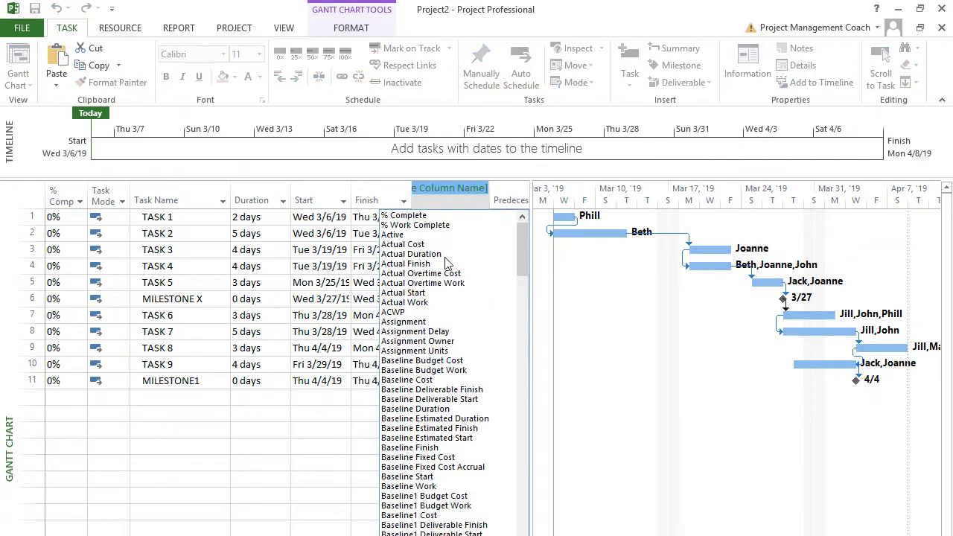
pyautogui.click(424, 293)
# - Insert an Actual Finish column between Actual Start and Predecessors
pyautogui.click(508, 198)
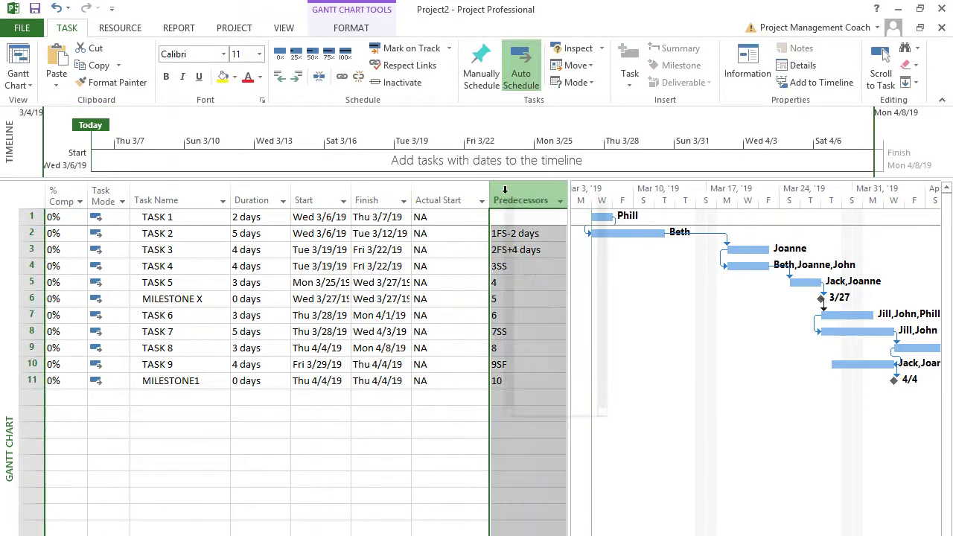
pyautogui.rightClick(508, 199)
pyautogui.click(557, 297)
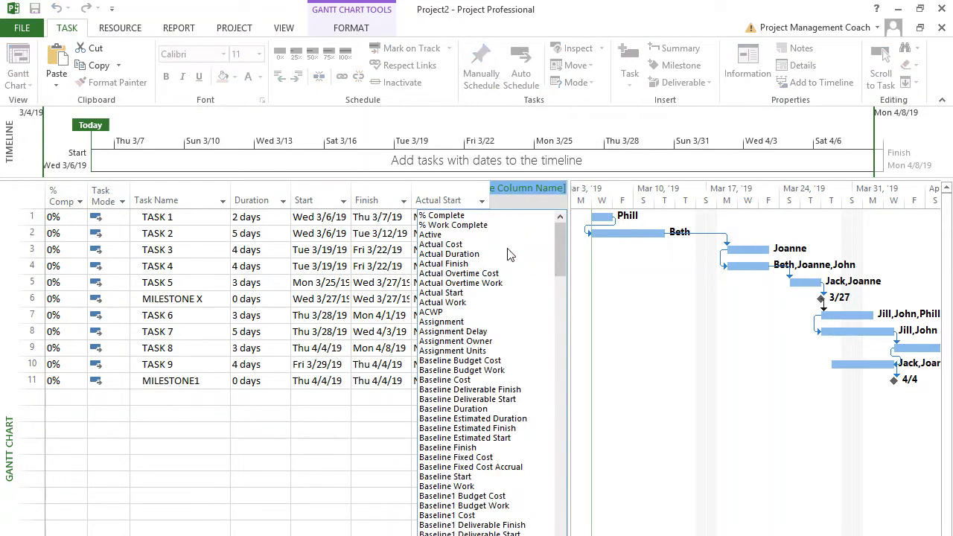
pyautogui.click(463, 263)
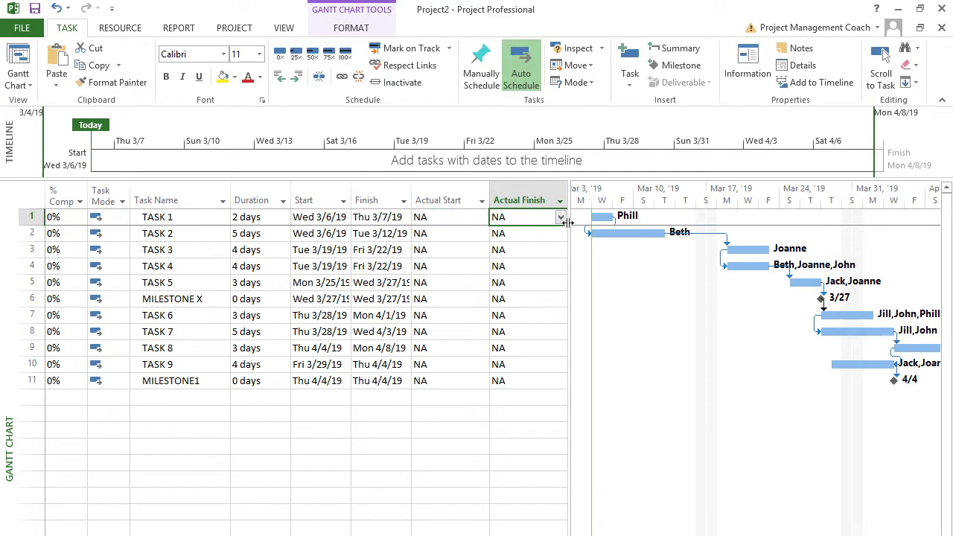
# - Narrow the task table to end at the Finish column and view the full set of Gantt bars
pyautogui.moveTo(568, 222)
pyautogui.mouseDown()
pyautogui.moveTo(588, 233)
pyautogui.moveTo(568, 234)
pyautogui.mouseUp()
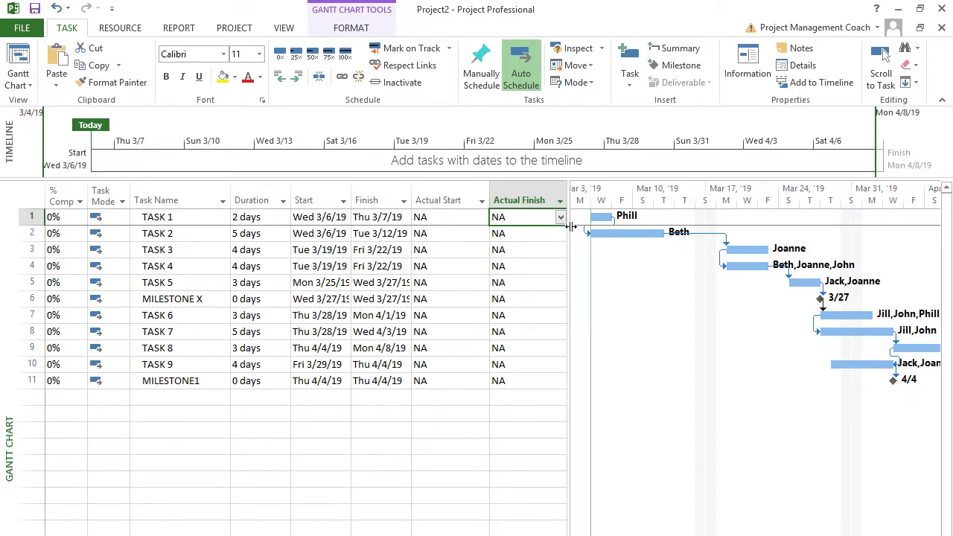
pyautogui.moveTo(567, 226); pyautogui.dragTo(412, 196)
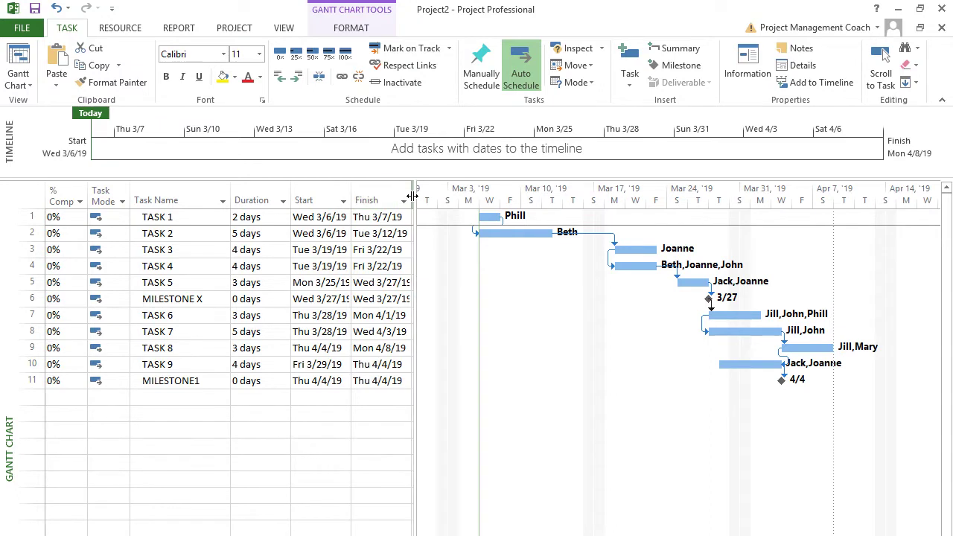
pyautogui.click(298, 396)
pyautogui.moveTo(417, 281); pyautogui.dragTo(416, 249)
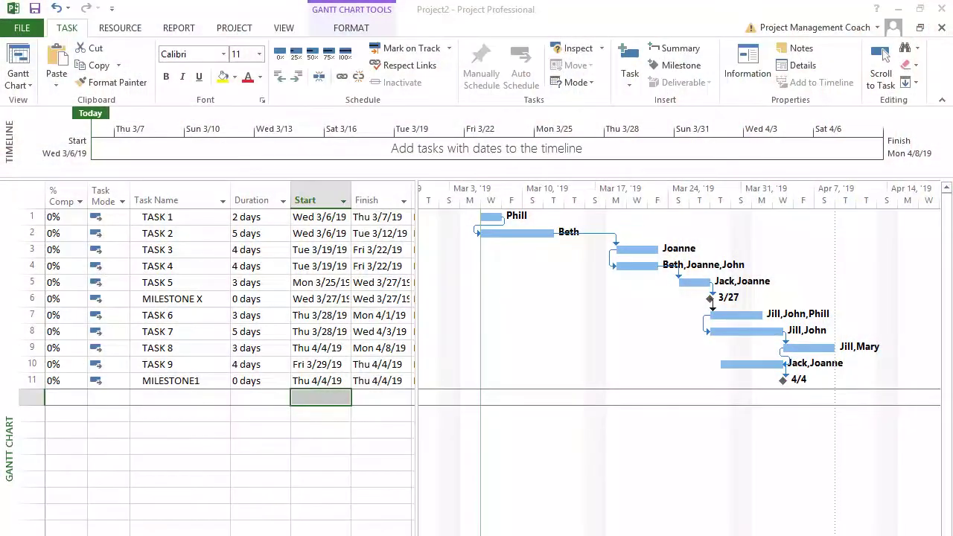
# - Widen the task table to show the Predecessors column, and examine the Actual Start and Actual Finish columns beside the scheduled dates
pyautogui.click(237, 33)
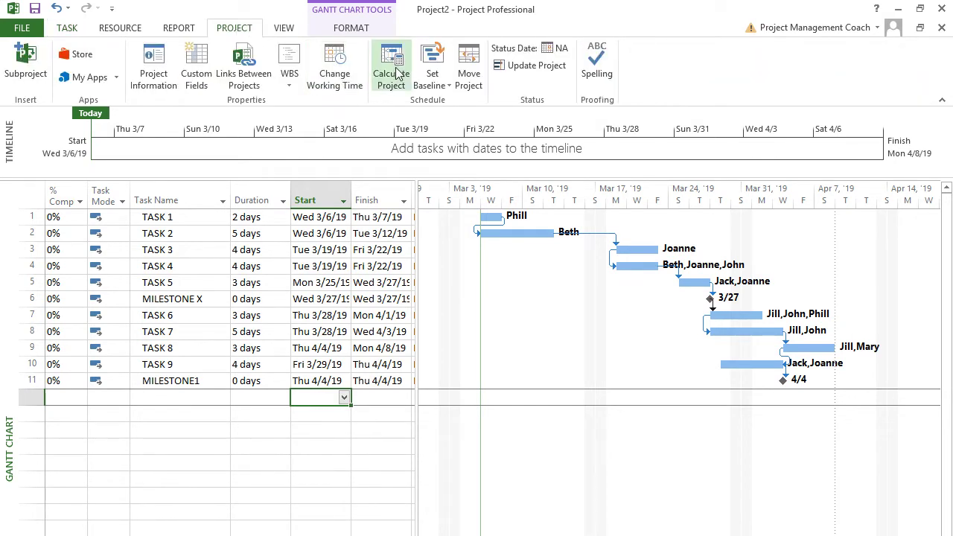
pyautogui.moveTo(414, 208); pyautogui.dragTo(651, 208)
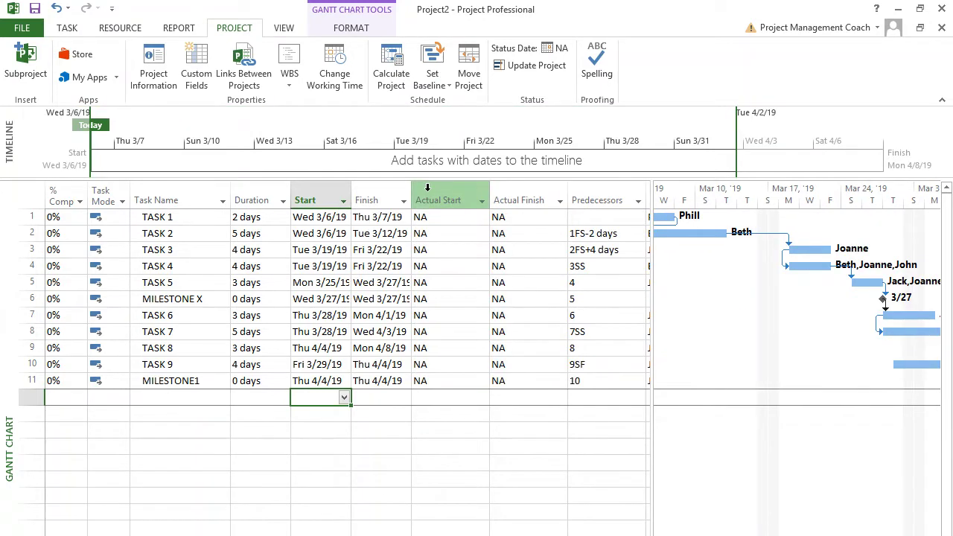
pyautogui.moveTo(442, 188); pyautogui.dragTo(525, 187)
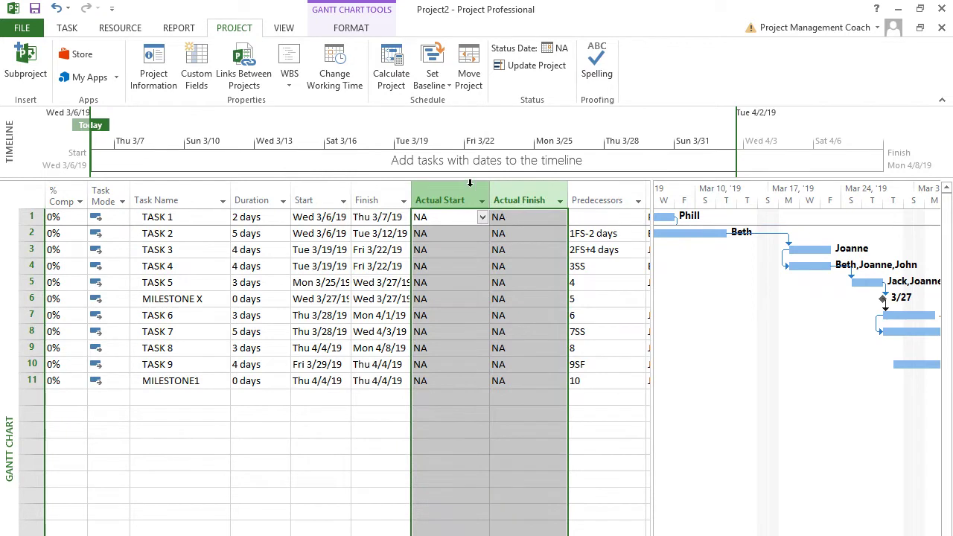
pyautogui.click(432, 232)
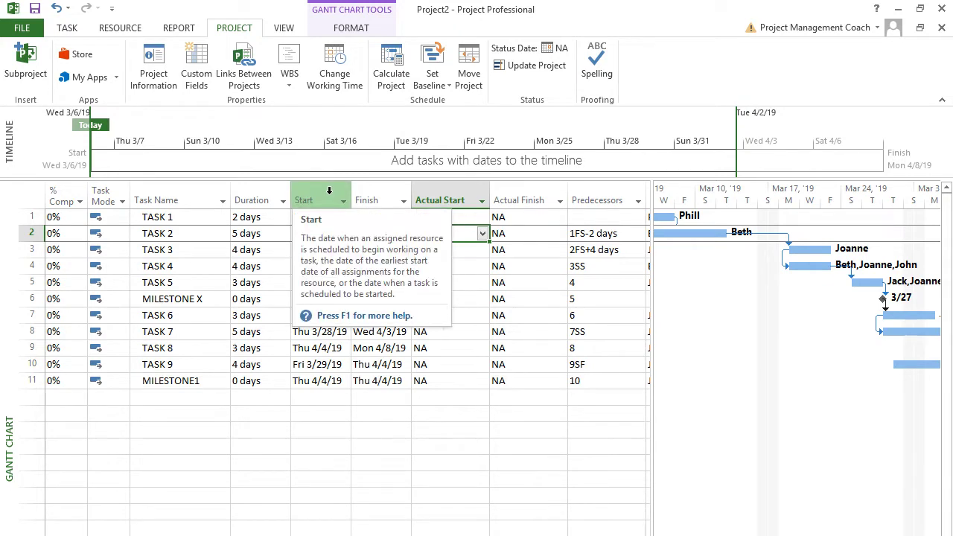
# - Insert Baseline Start and Baseline Finish columns between the Finish and Actual Start columns
pyautogui.rightClick(437, 191)
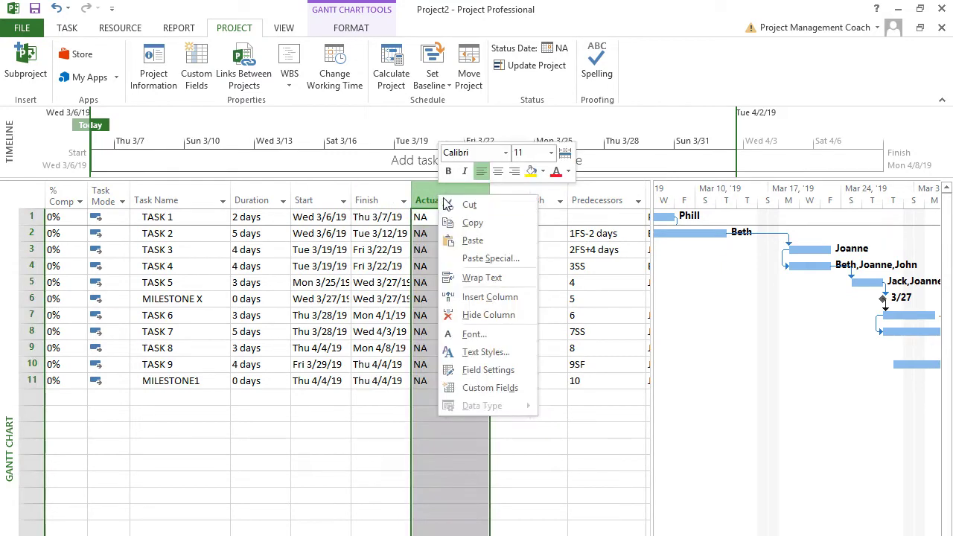
pyautogui.click(489, 297)
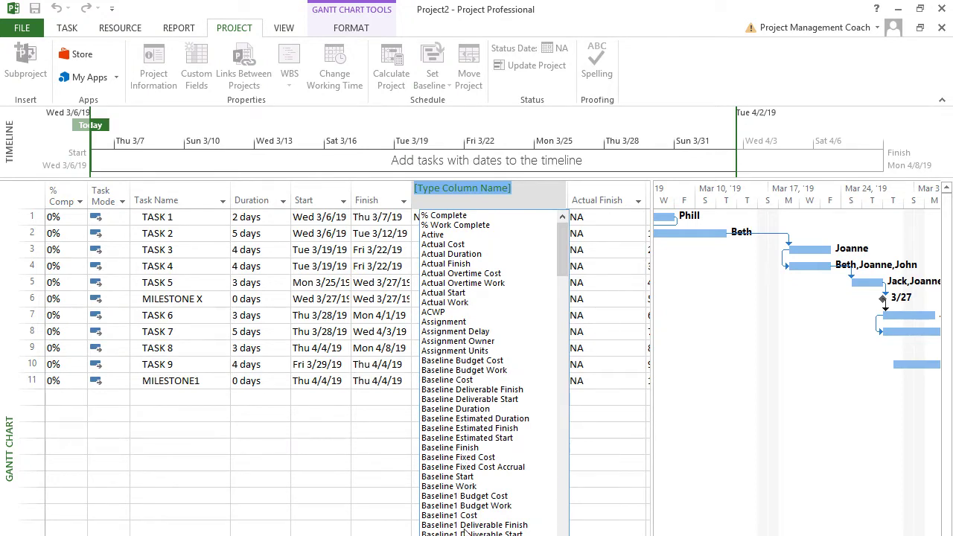
pyautogui.click(460, 477)
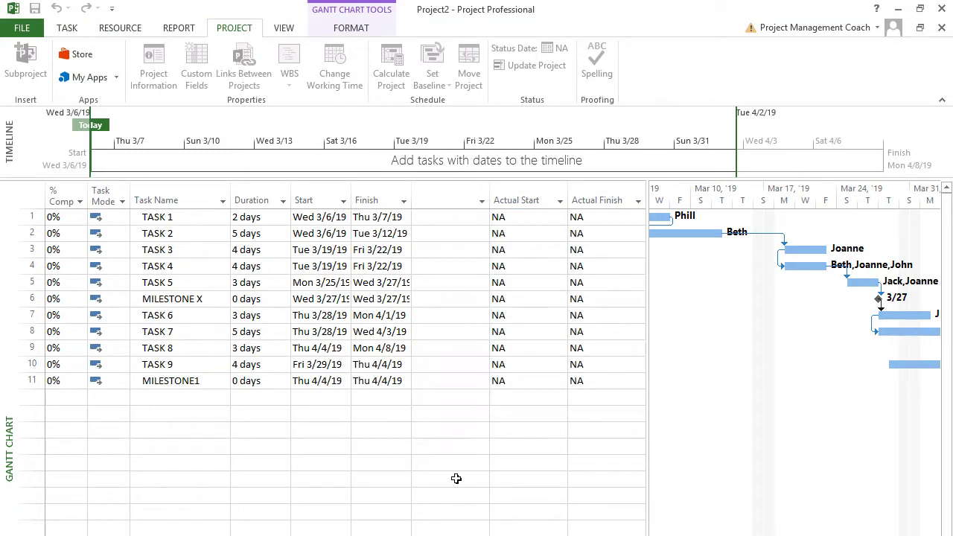
pyautogui.rightClick(525, 200)
pyautogui.click(557, 298)
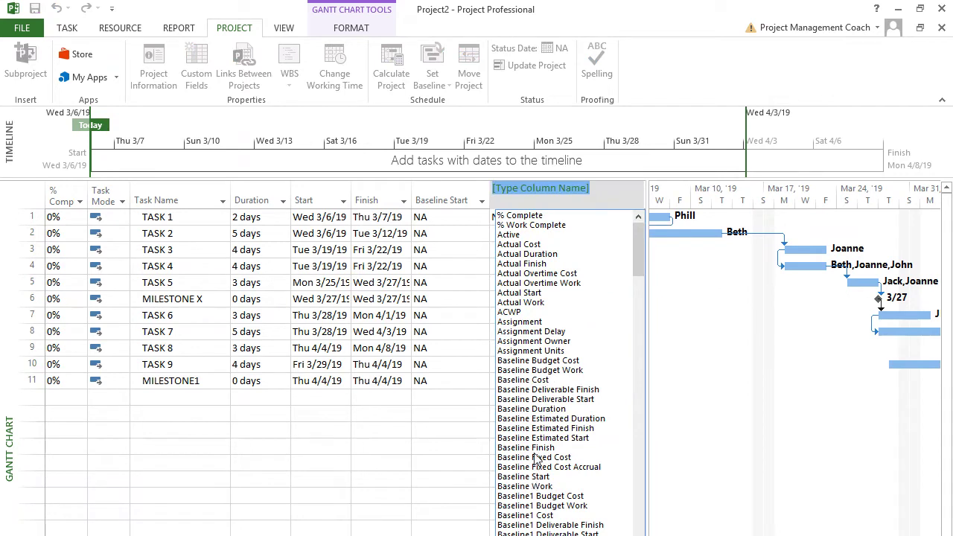
pyautogui.click(536, 447)
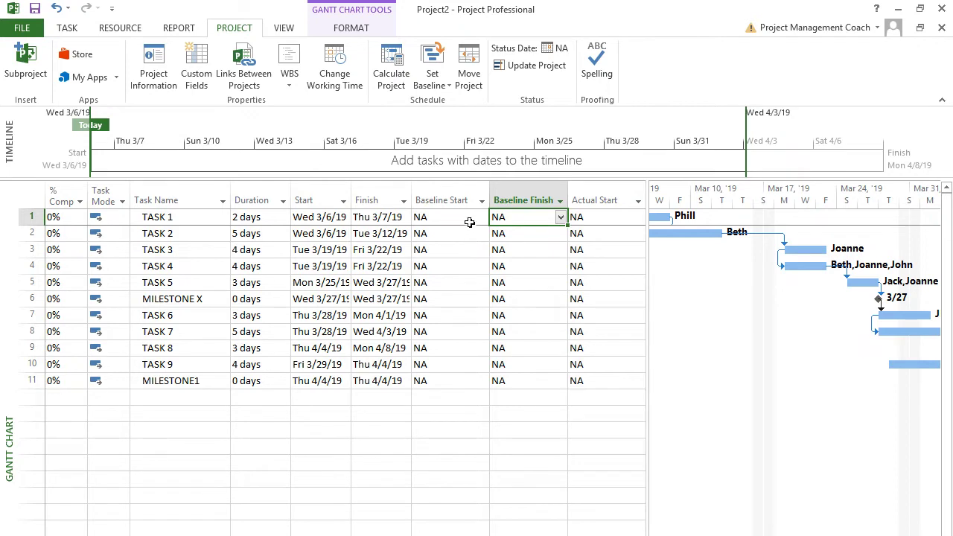
# - Narrow the task table to end at Baseline Finish and set the Baseline for the entire project
pyautogui.moveTo(645, 197); pyautogui.dragTo(566, 196)
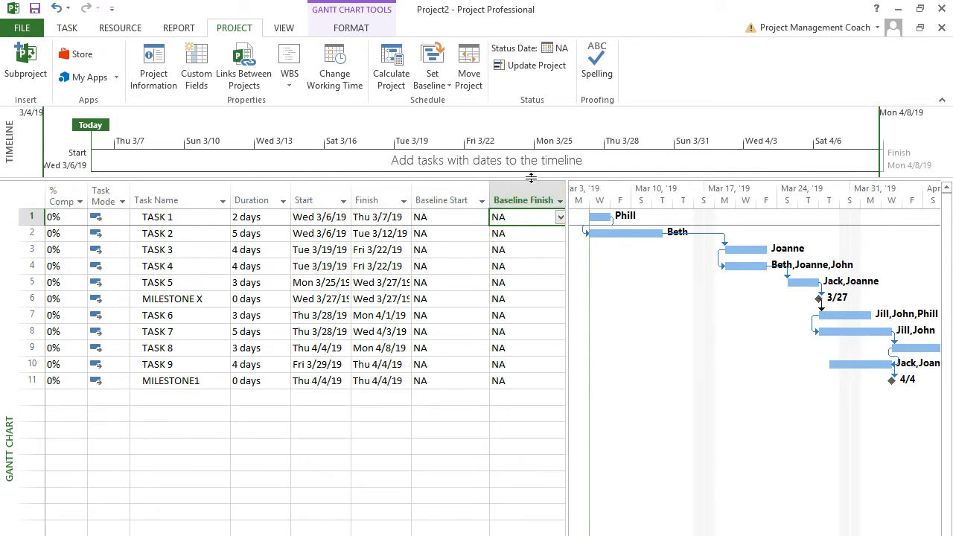
pyautogui.click(438, 83)
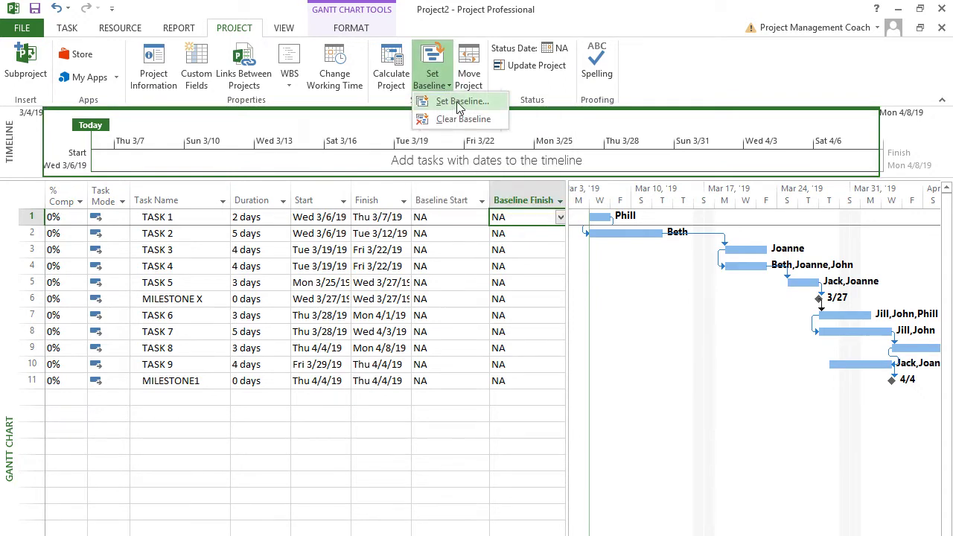
pyautogui.click(459, 104)
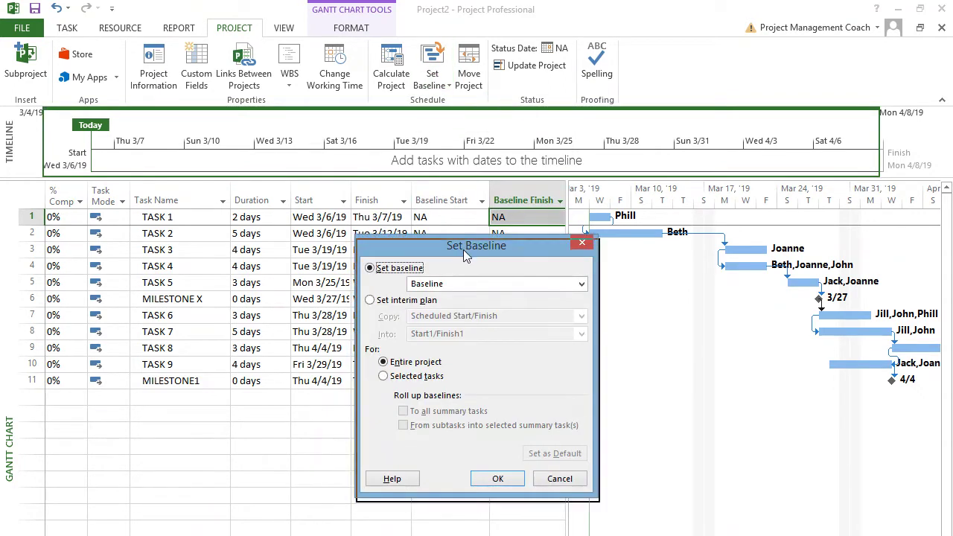
pyautogui.moveTo(463, 250); pyautogui.dragTo(526, 234)
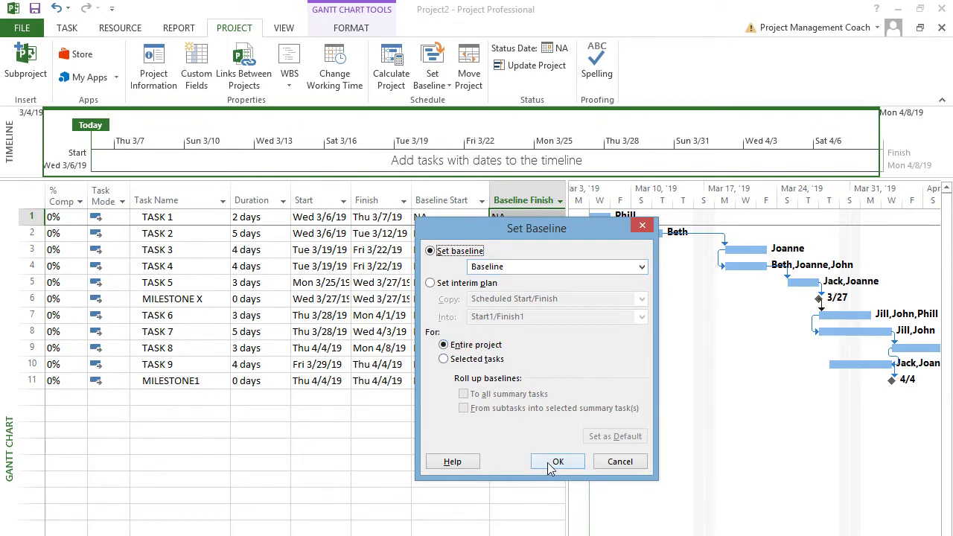
pyautogui.moveTo(523, 231); pyautogui.dragTo(751, 191)
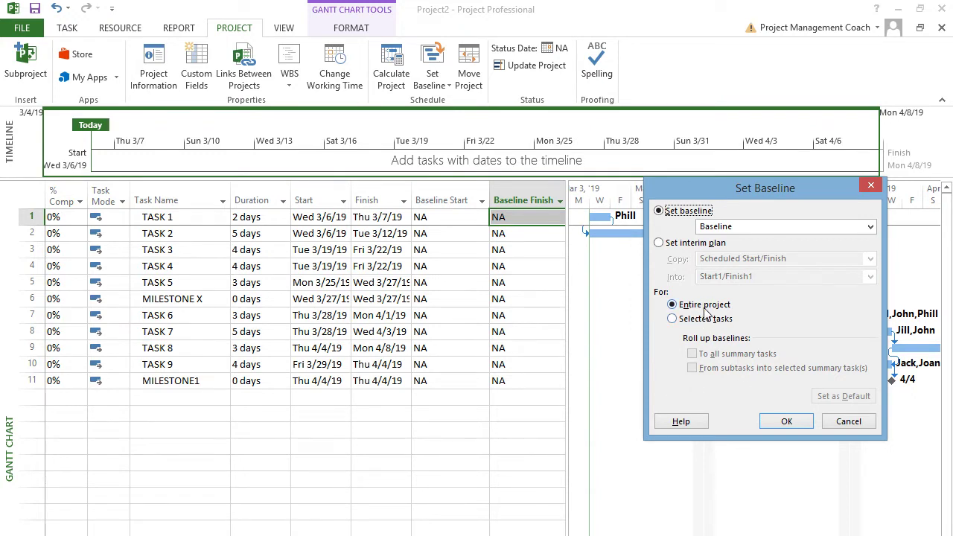
pyautogui.click(787, 421)
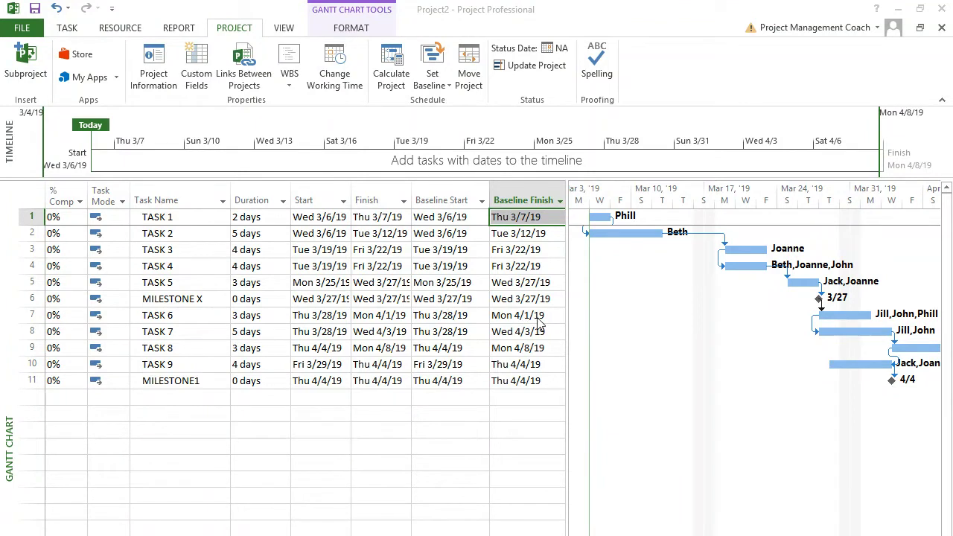
pyautogui.click(482, 517)
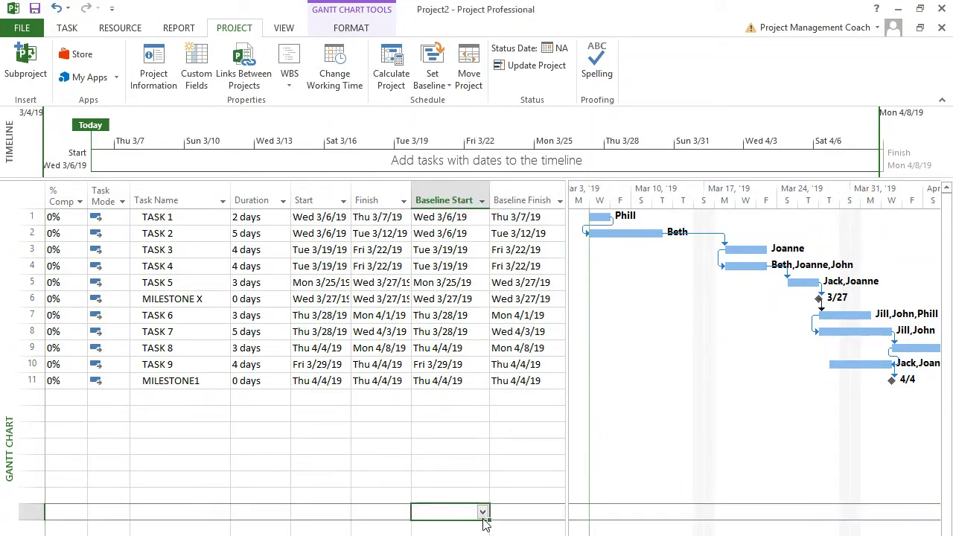
# - Widen the task table past the Predecessors column and review the Task Name, Predecessors, Duration, Start and Finish columns
pyautogui.moveTo(568, 411); pyautogui.dragTo(829, 430)
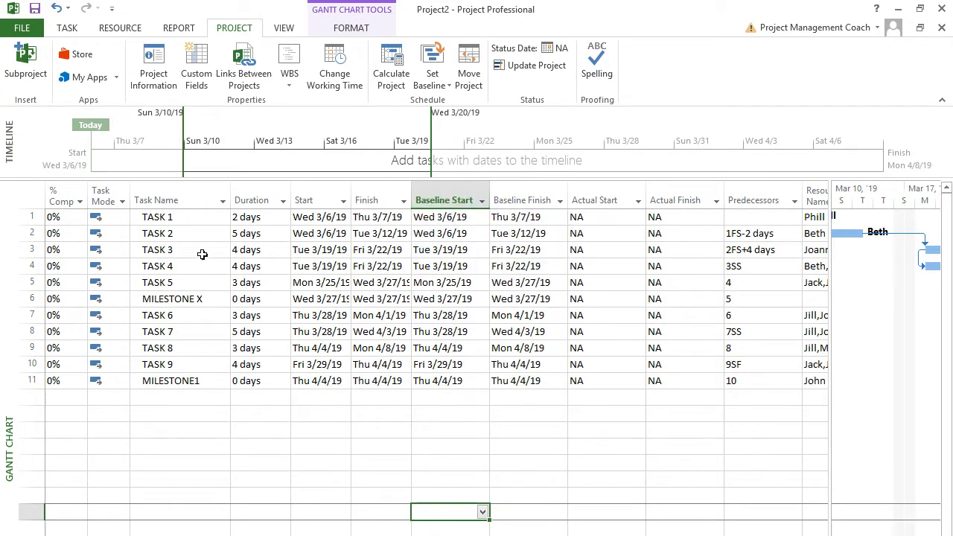
pyautogui.click(173, 195)
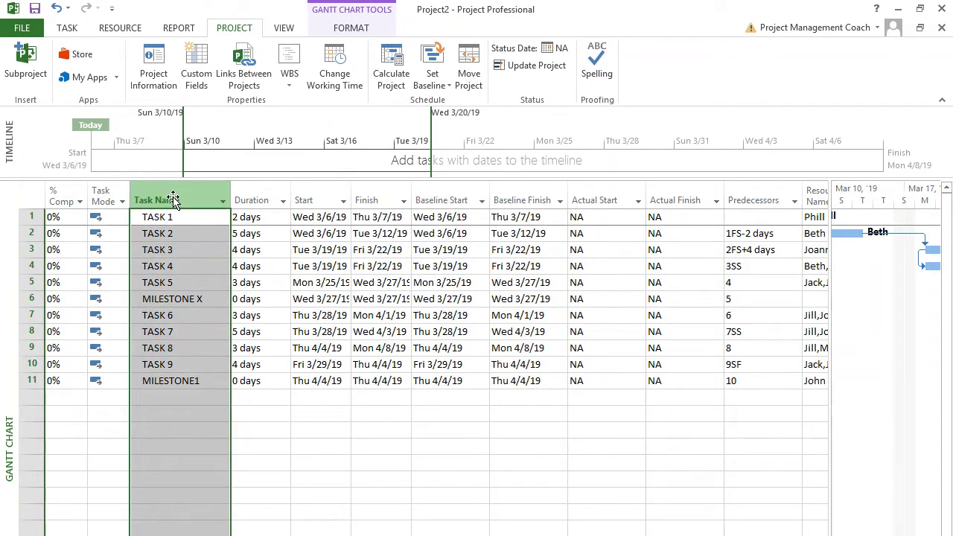
pyautogui.click(770, 195)
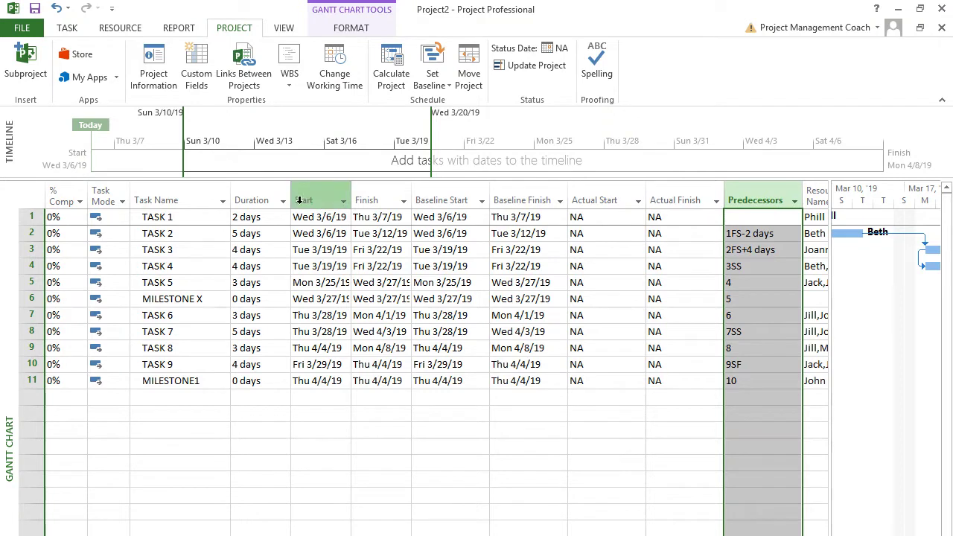
pyautogui.click(267, 190)
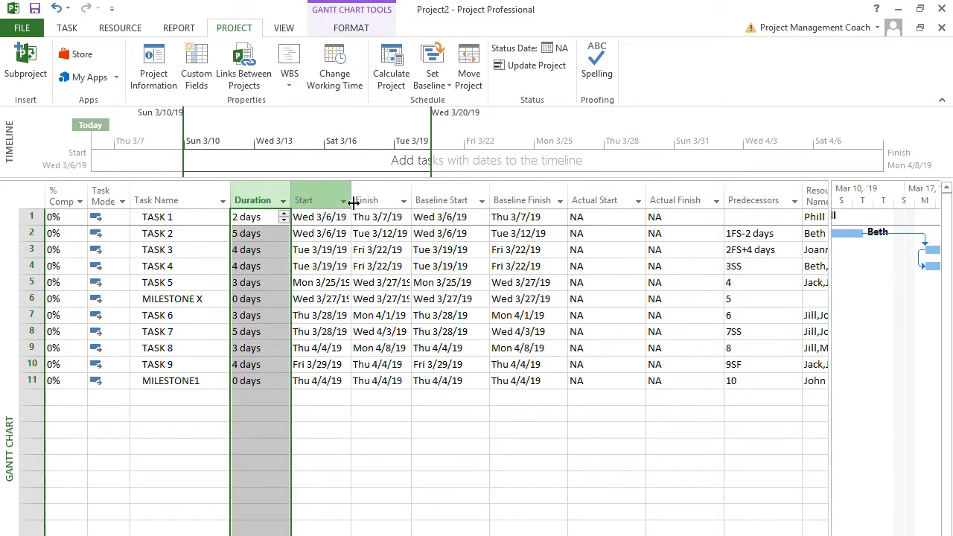
pyautogui.click(320, 187)
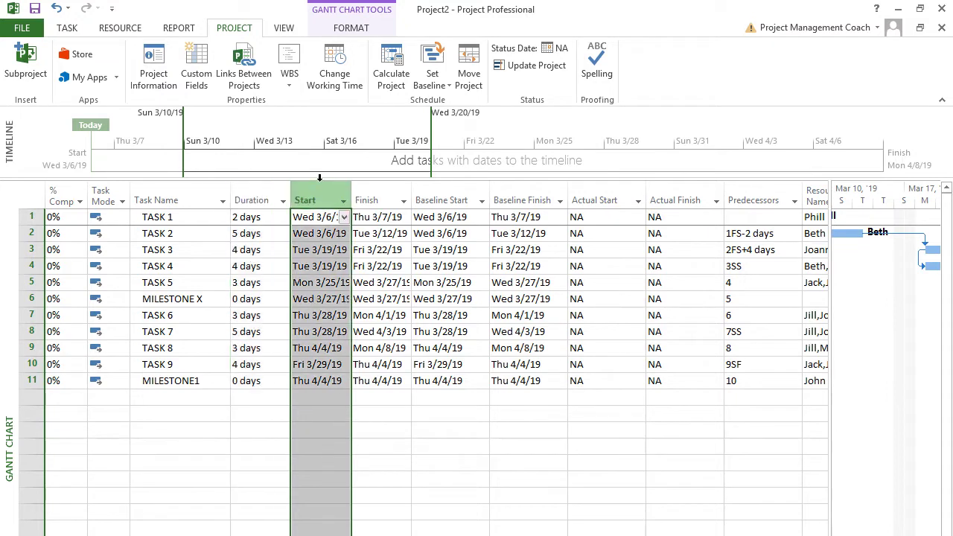
pyautogui.moveTo(339, 179); pyautogui.dragTo(363, 194)
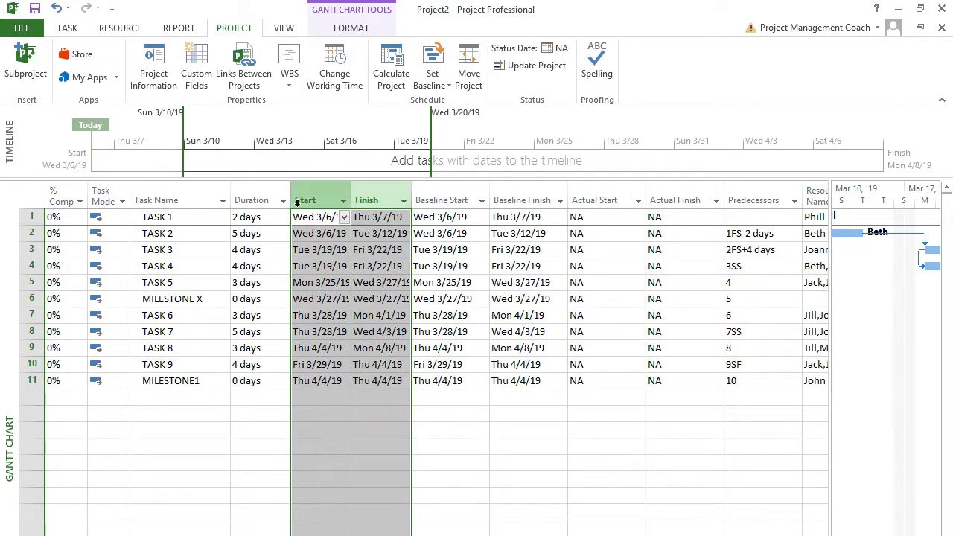
pyautogui.click(182, 223)
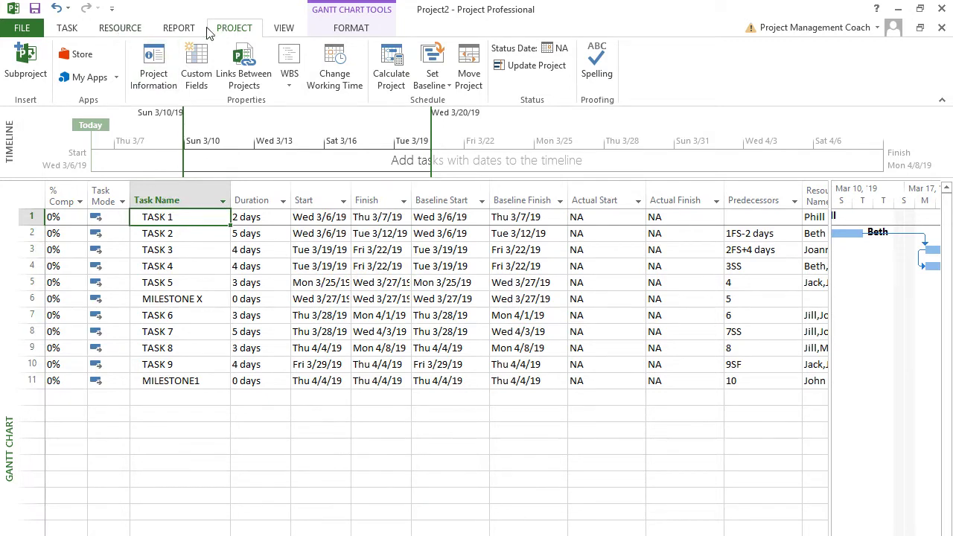
# - Try moving the project start date to Sat 3/30/19 to compare the schedule with the baseline columns, and undo the move
pyautogui.click(154, 61)
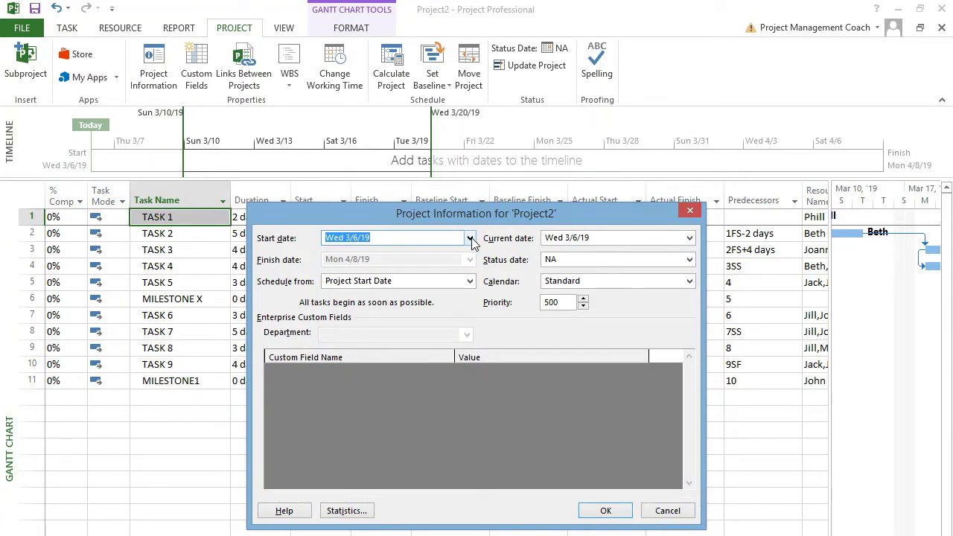
pyautogui.click(470, 238)
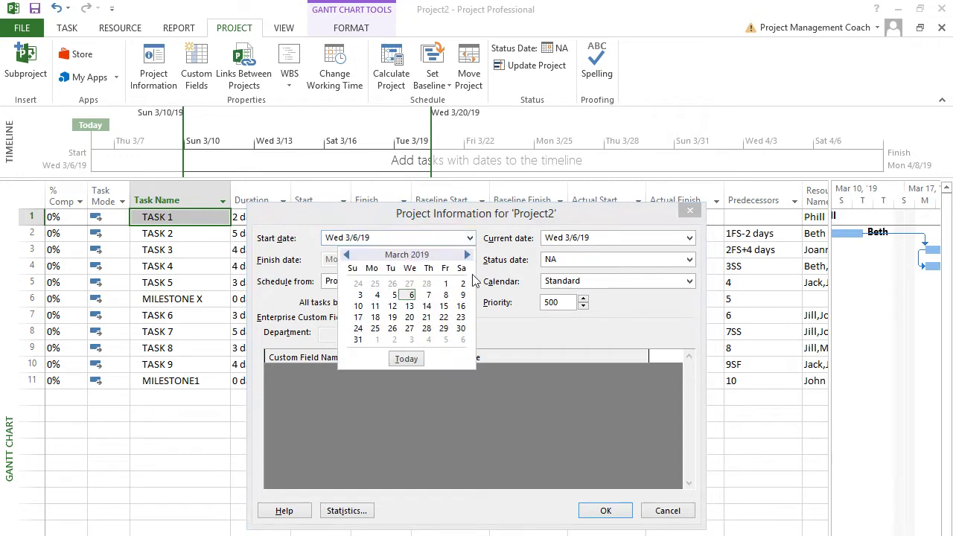
pyautogui.click(461, 329)
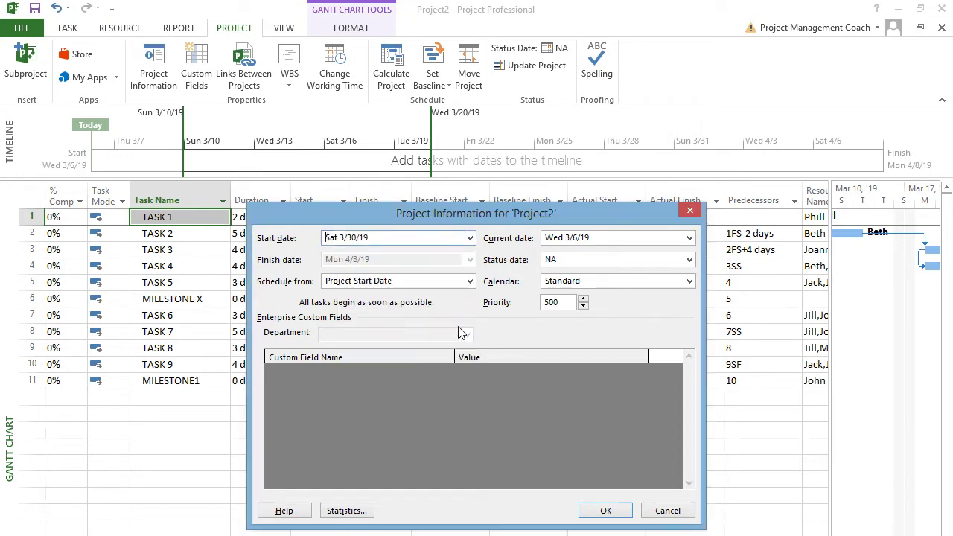
pyautogui.click(615, 511)
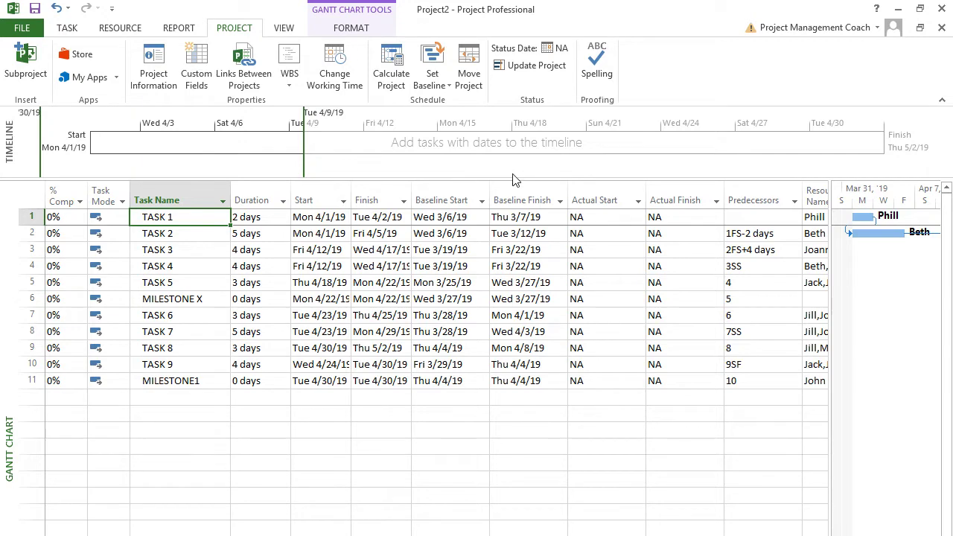
pyautogui.moveTo(465, 180); pyautogui.dragTo(536, 186)
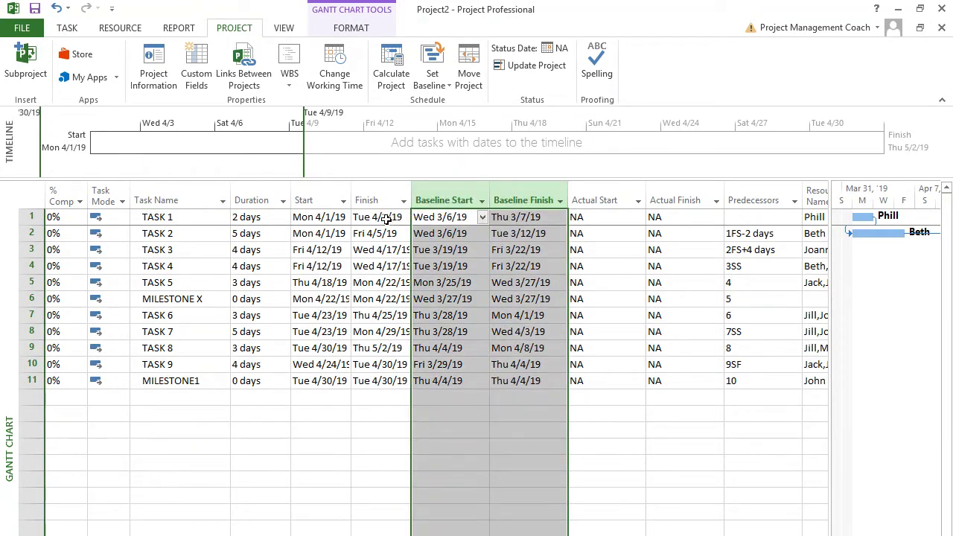
pyautogui.click(377, 400)
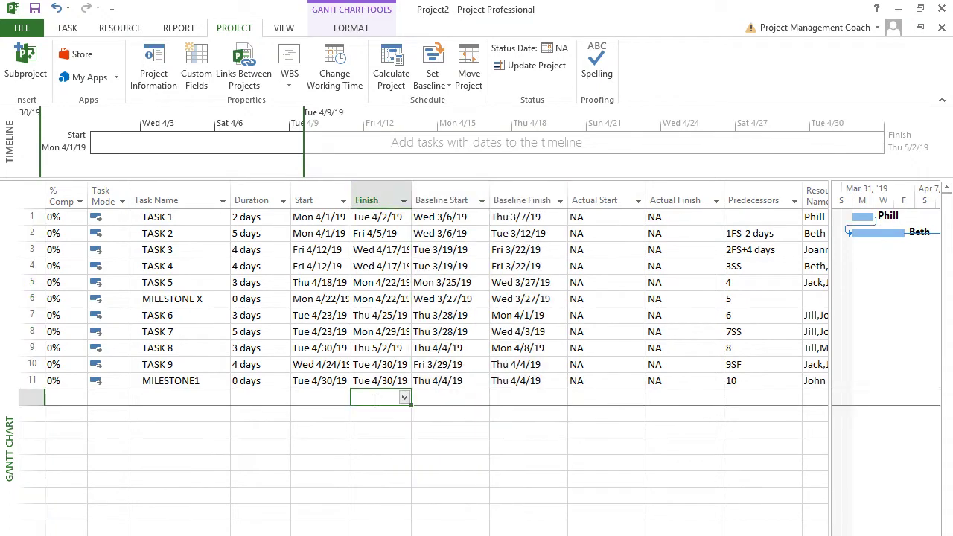
pyautogui.hotkey('ctrl', 'z')
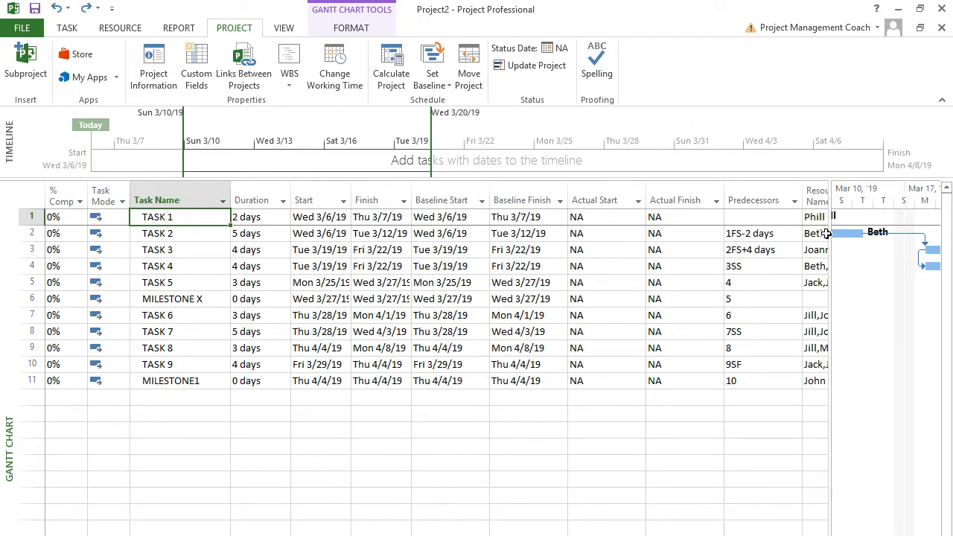
# - Narrow the task table to end at the Actual Finish column and switch to the Resource Usage view
pyautogui.moveTo(829, 237); pyautogui.dragTo(722, 260)
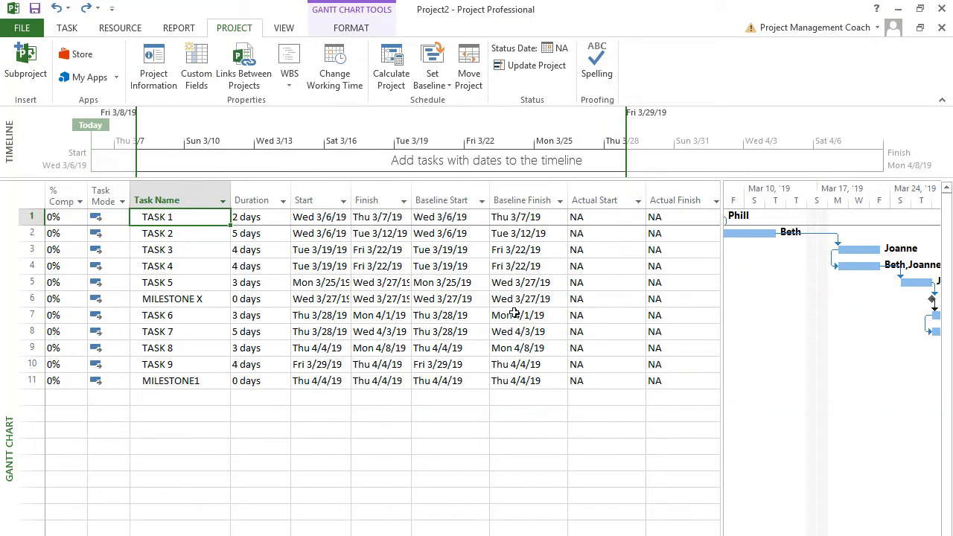
pyautogui.click(66, 193)
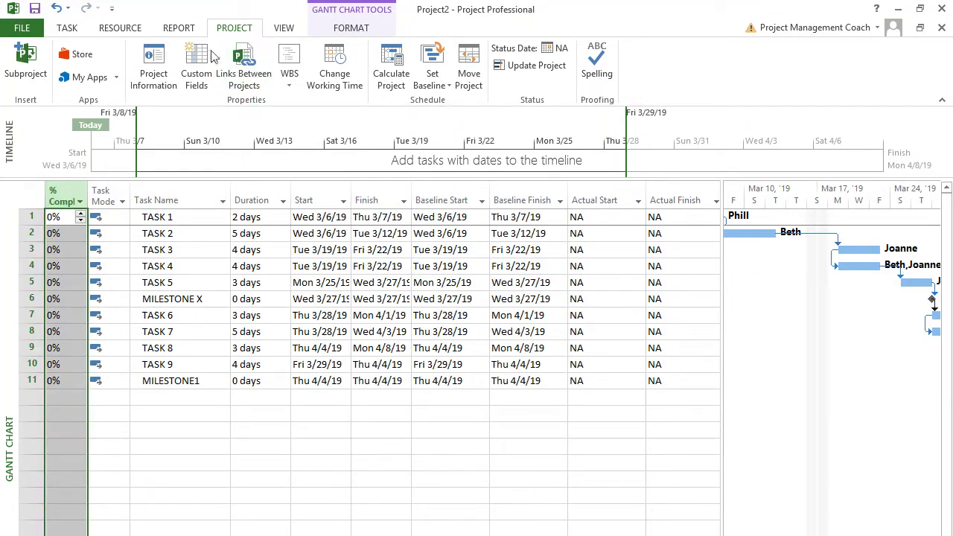
pyautogui.click(131, 34)
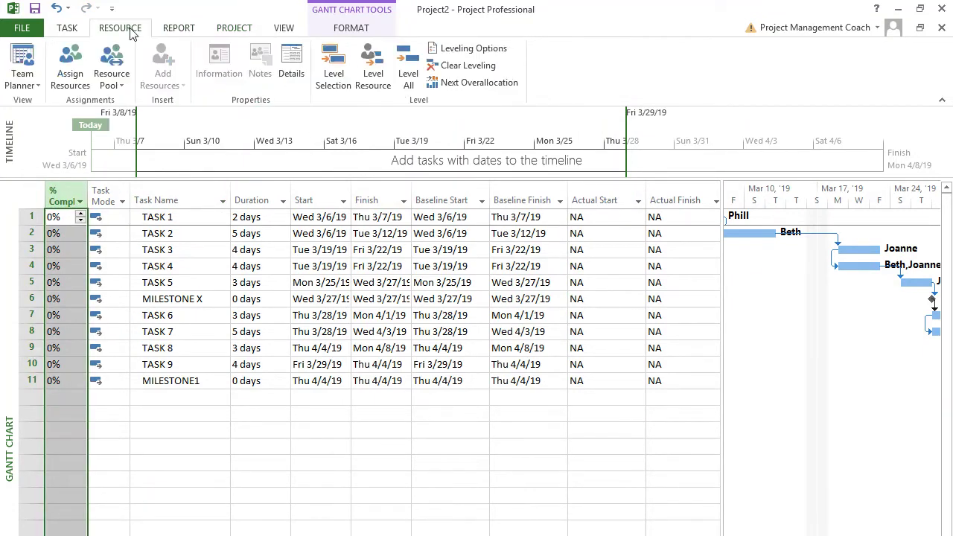
pyautogui.click(72, 31)
pyautogui.click(280, 27)
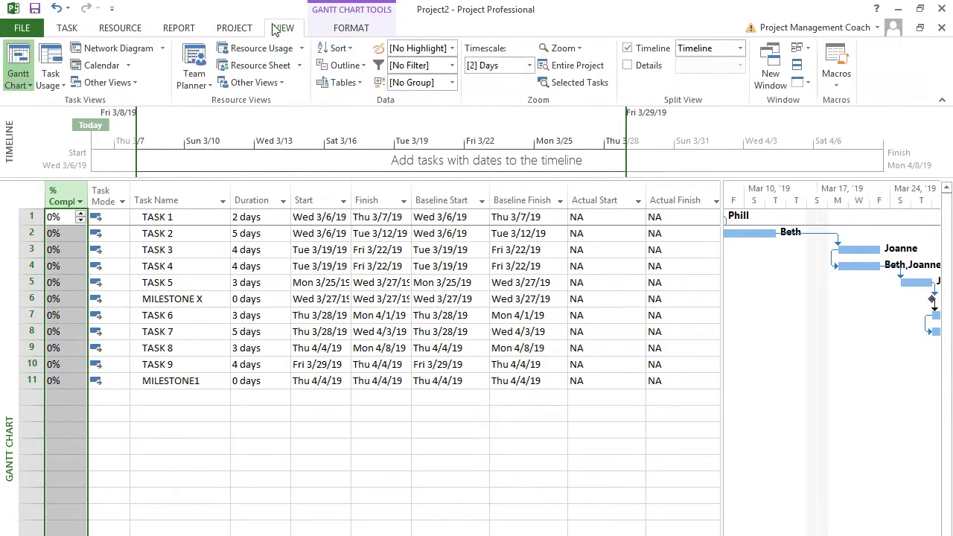
pyautogui.click(246, 67)
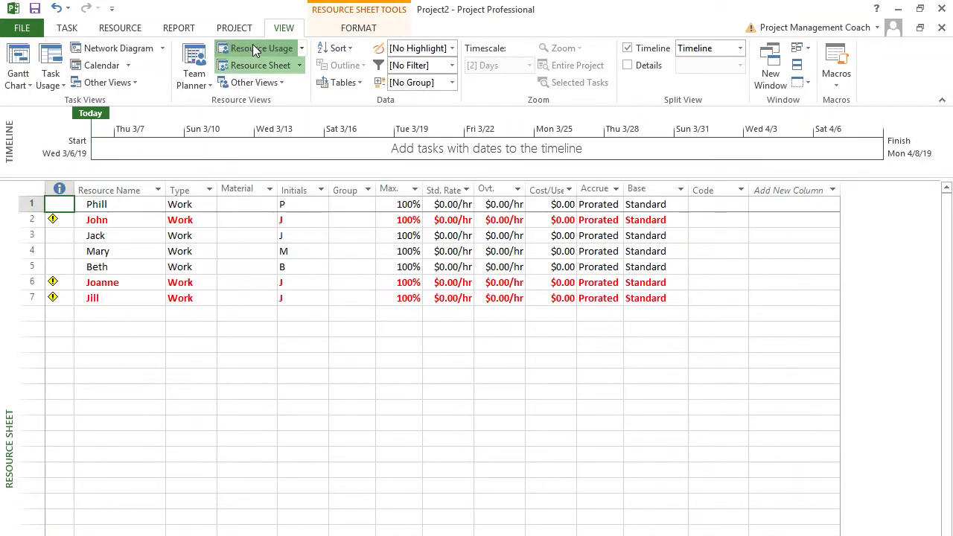
pyautogui.click(253, 47)
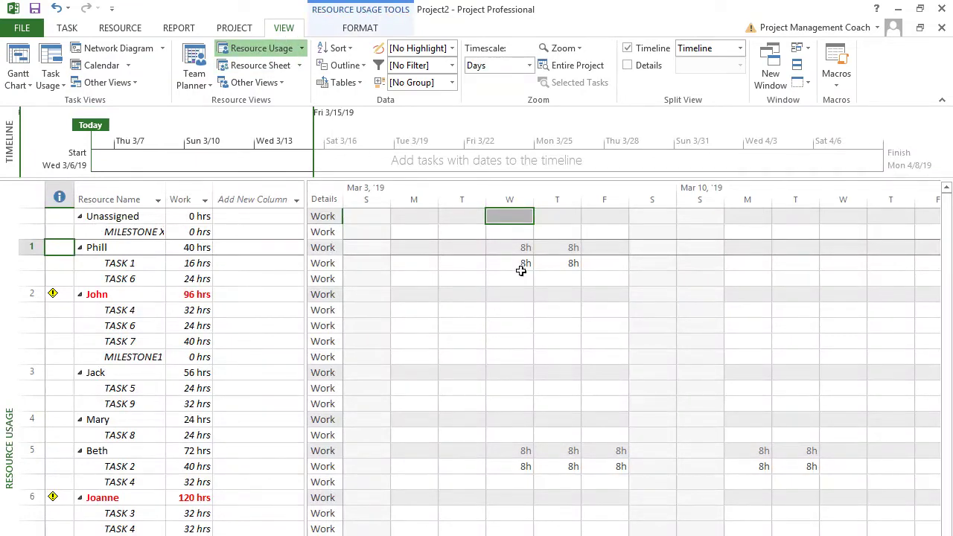
# - Show Actual Work rows in the usage details and select the first Wednesday's scheduled work for TASK 1
pyautogui.rightClick(335, 277)
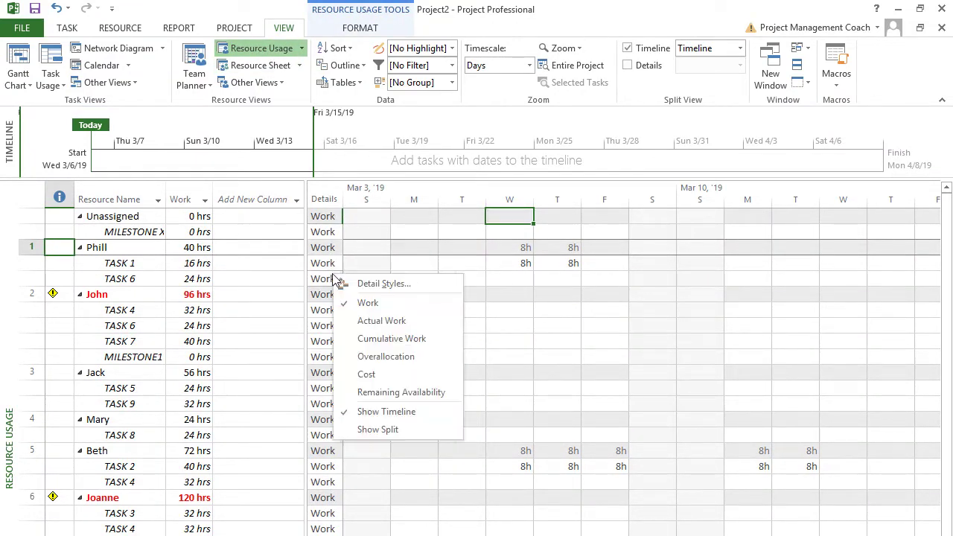
pyautogui.click(371, 320)
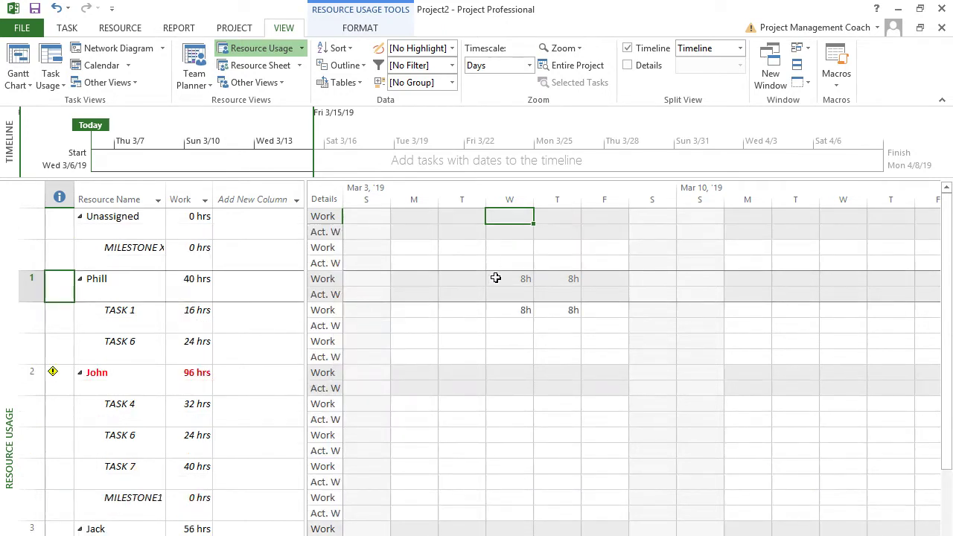
pyautogui.click(521, 313)
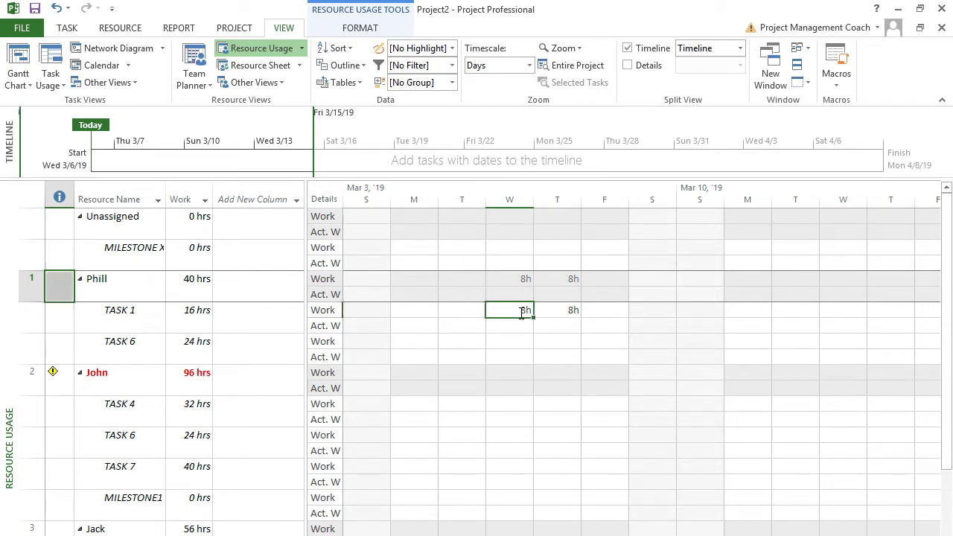
# - Enter 5h of actual work for TASK 1 on the first Wednesday and return to the Gantt Chart view
pyautogui.click(520, 323)
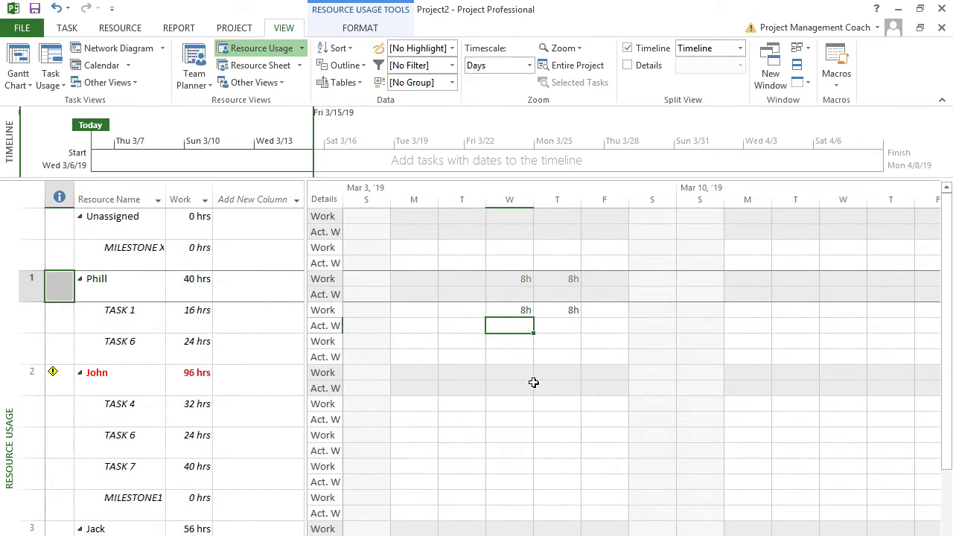
pyautogui.write('5H')
pyautogui.press('Return')
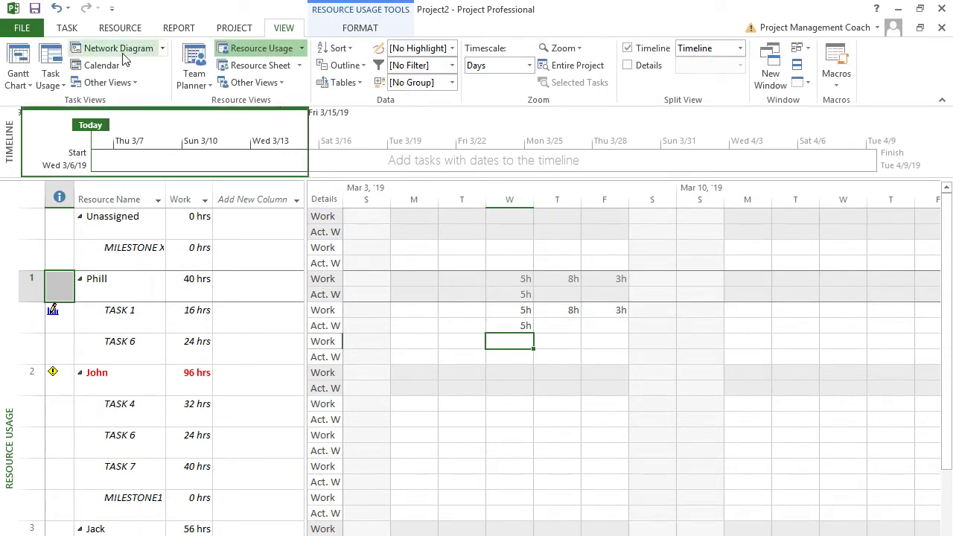
pyautogui.click(27, 59)
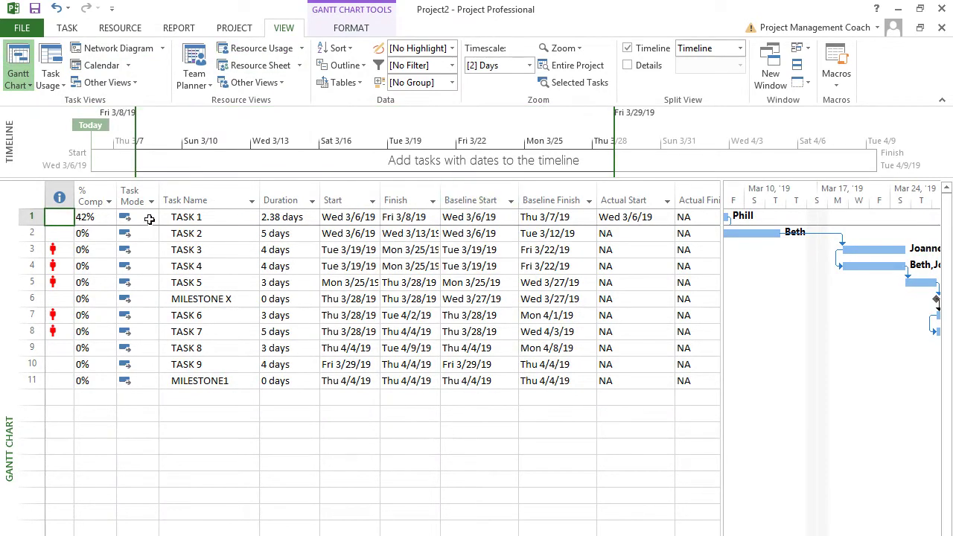
# - Examine the % Complete and Duration columns and the progress shown on TASK 1's Gantt bar
pyautogui.click(91, 196)
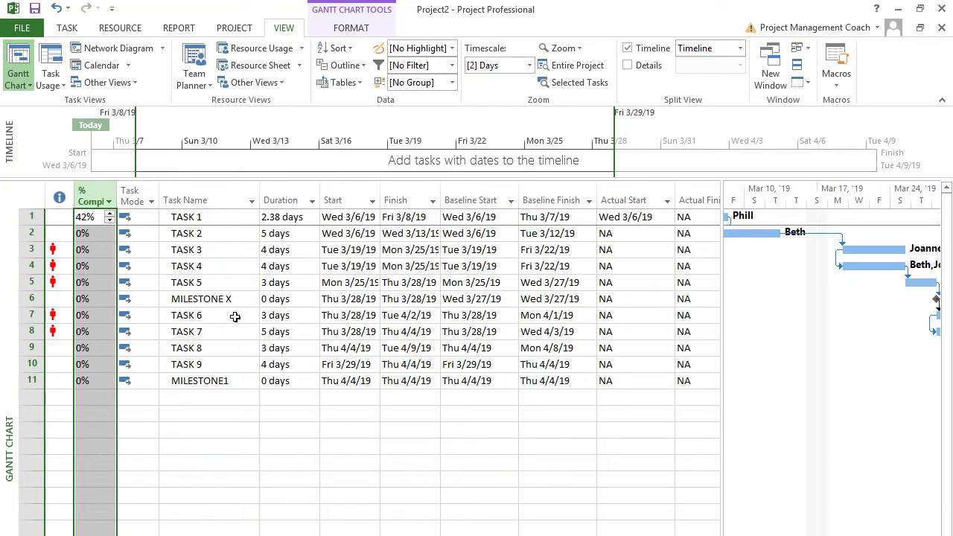
pyautogui.click(296, 195)
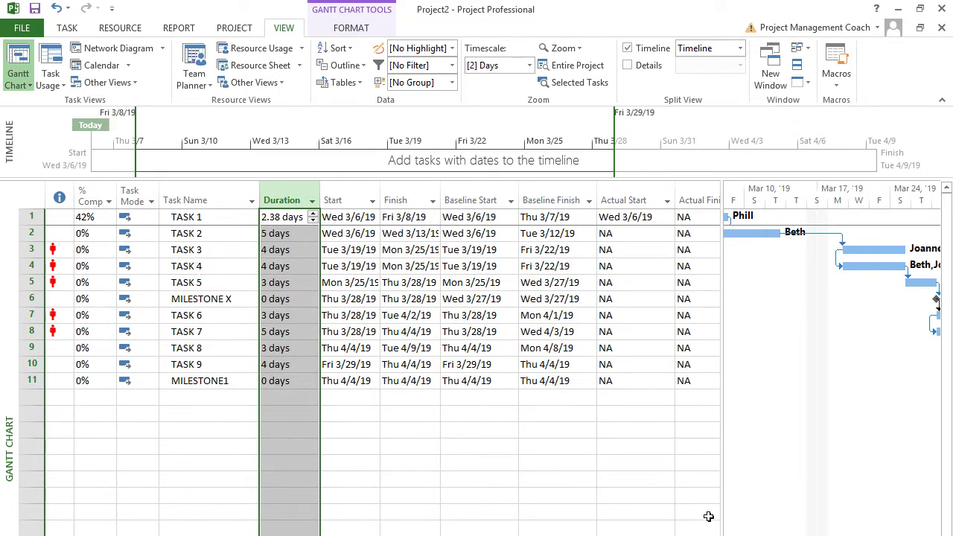
pyautogui.hscroll(-3, 831, 357)
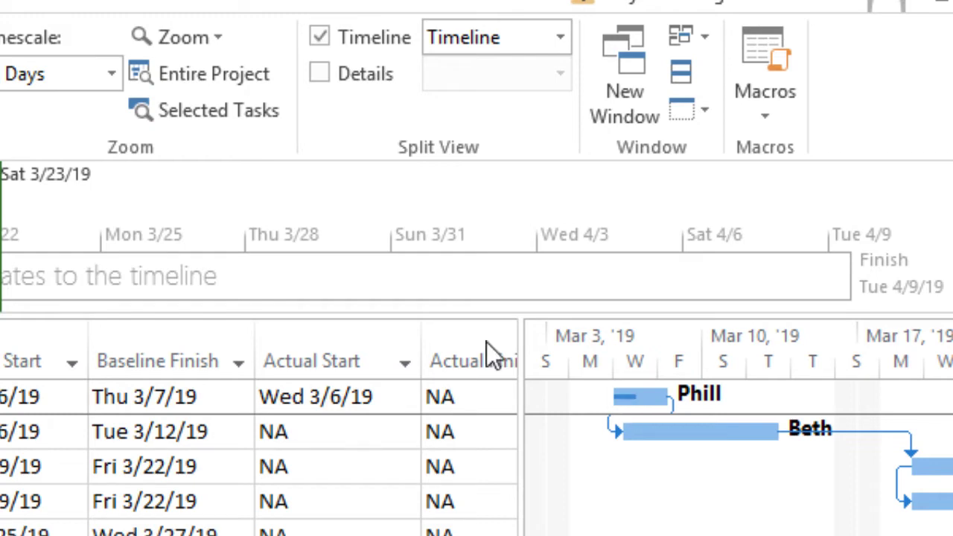
pyautogui.click(777, 190)
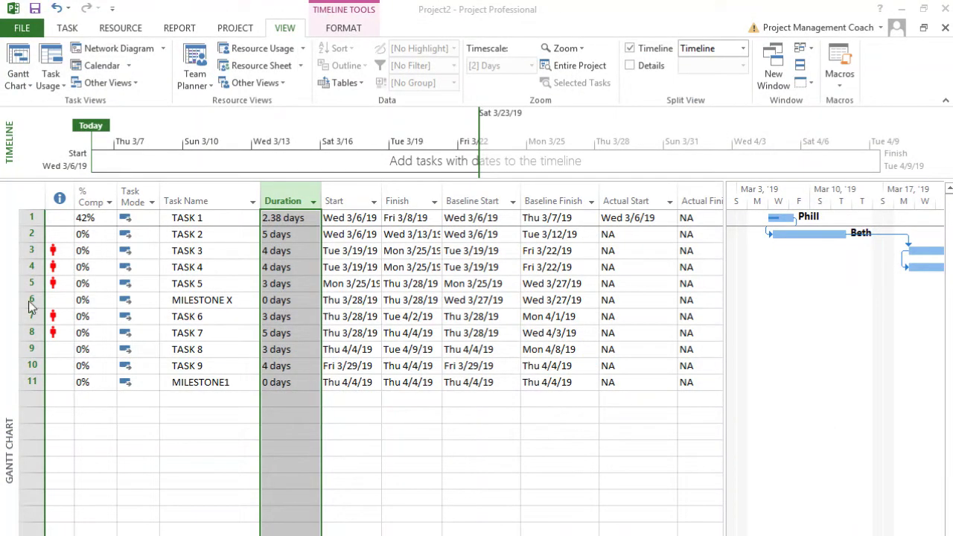
pyautogui.click(73, 235)
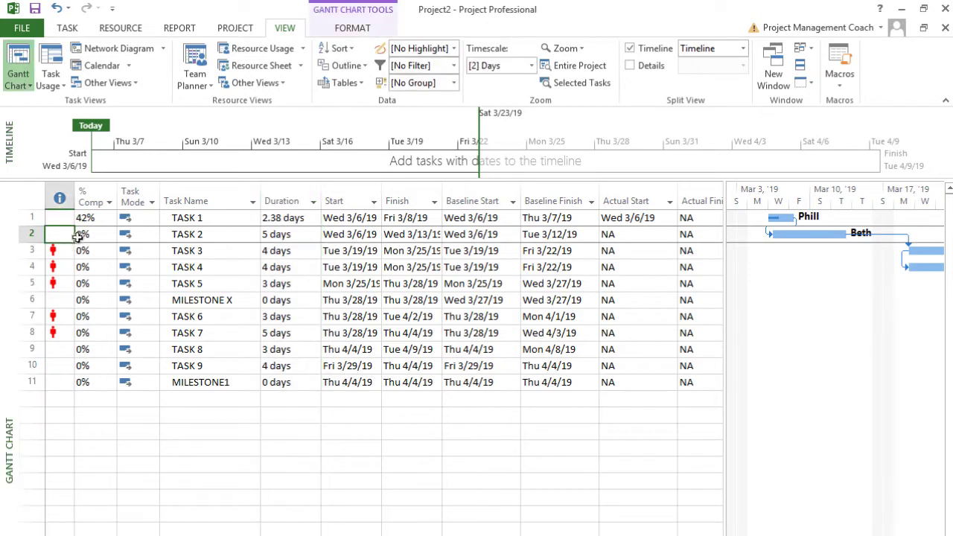
pyautogui.click(78, 235)
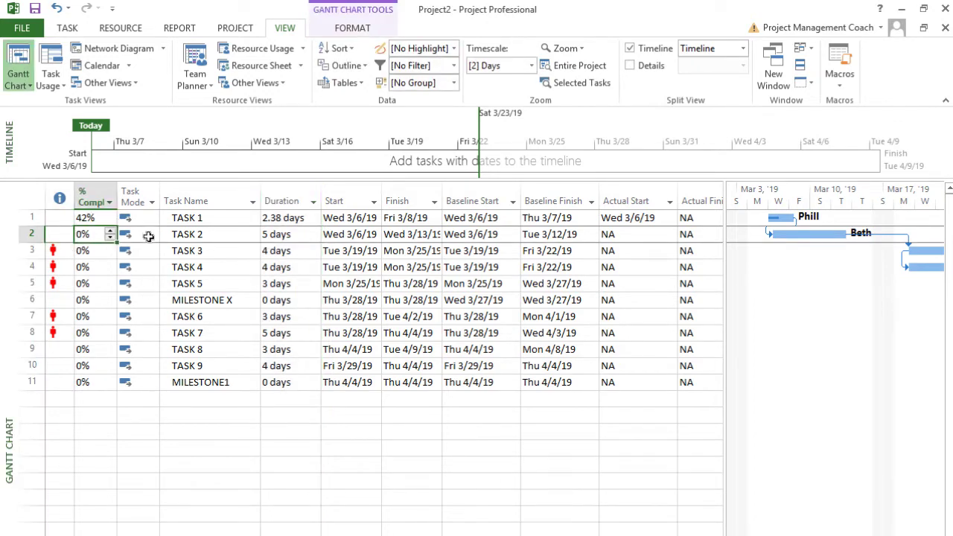
pyautogui.click(84, 250)
pyautogui.click(89, 231)
pyautogui.write('10')
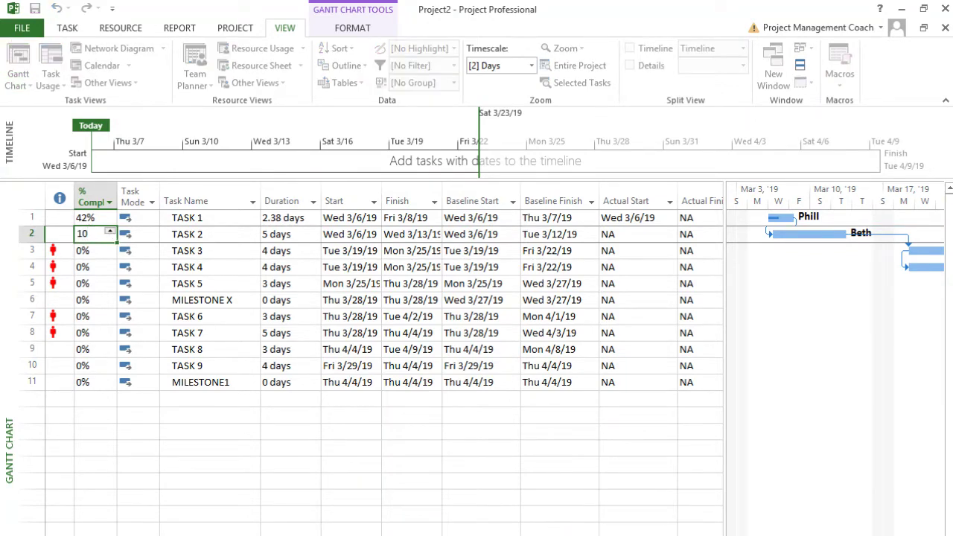
pyautogui.press('Escape')
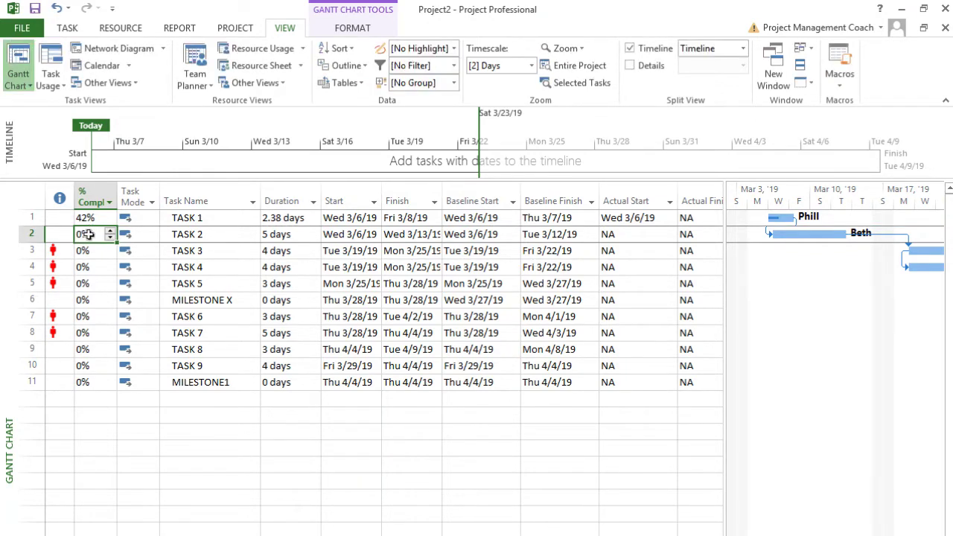
# - Set TASK 2's actual start to Wed 3/6/19 and widen the task table to show the whole Actual Finish column
pyautogui.click(631, 218)
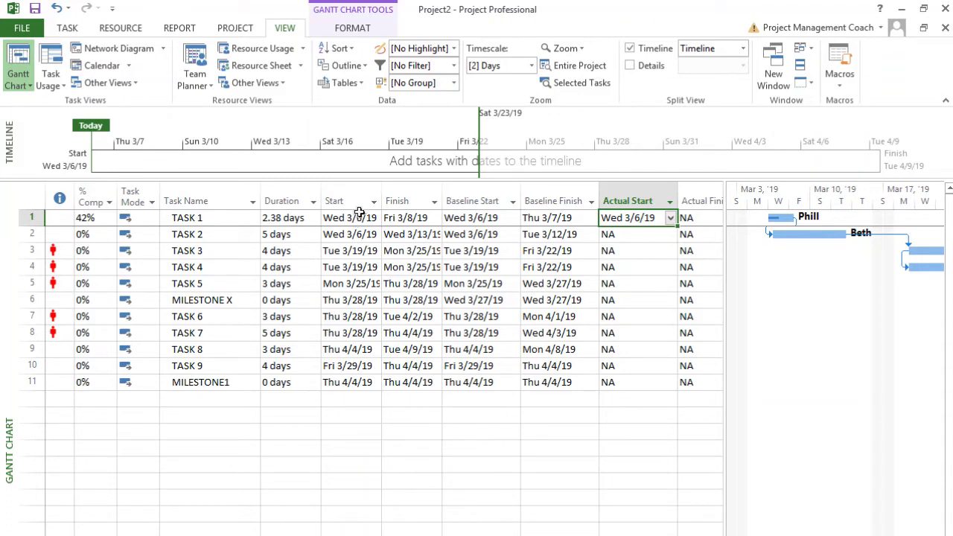
pyautogui.click(634, 234)
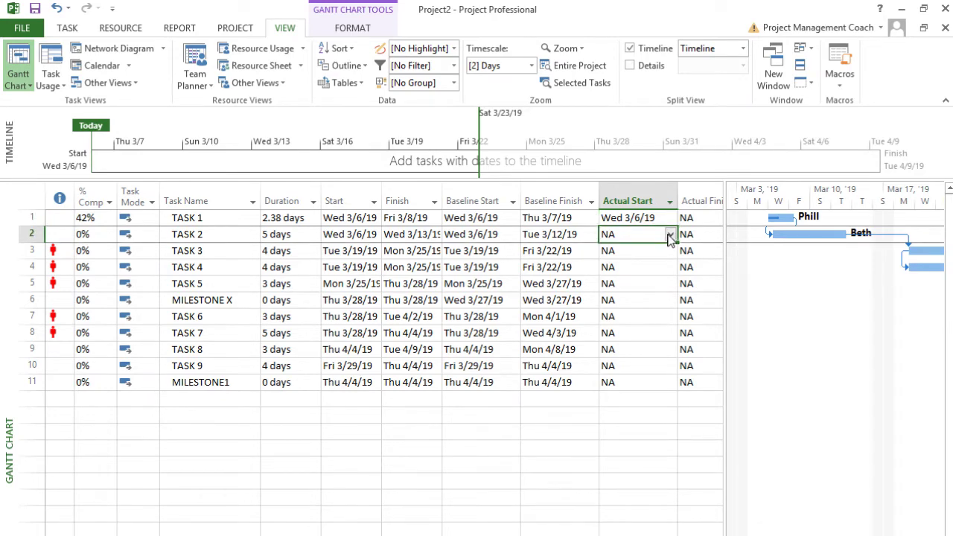
pyautogui.click(670, 235)
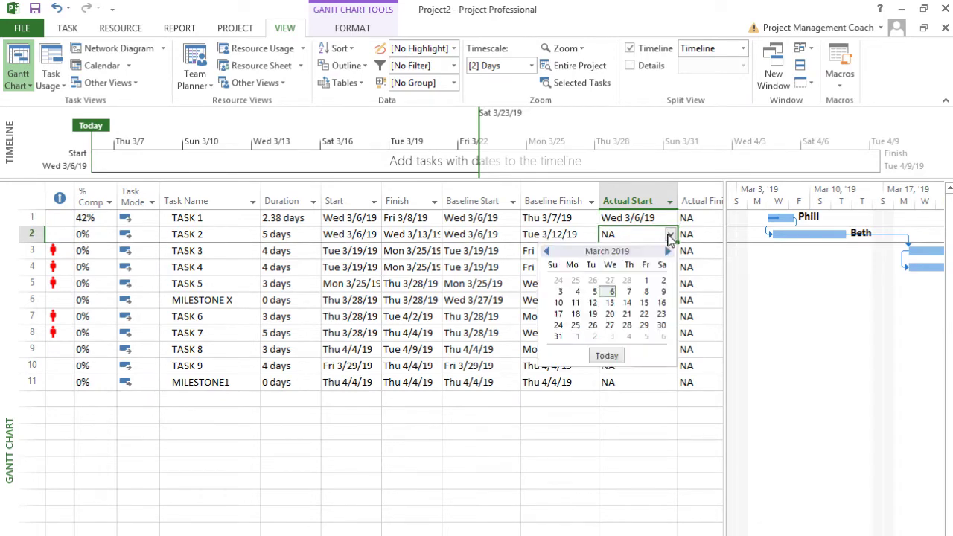
pyautogui.click(611, 292)
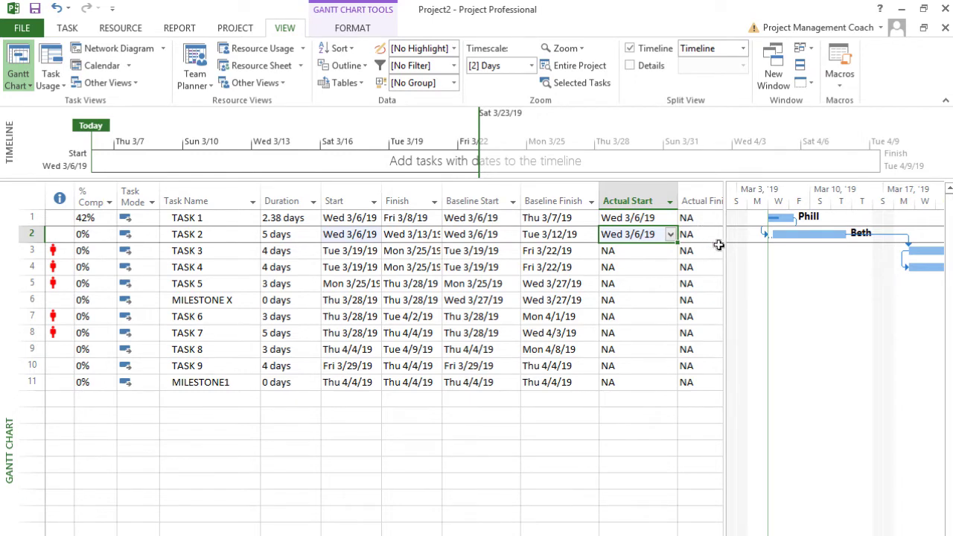
pyautogui.moveTo(723, 245); pyautogui.dragTo(764, 246)
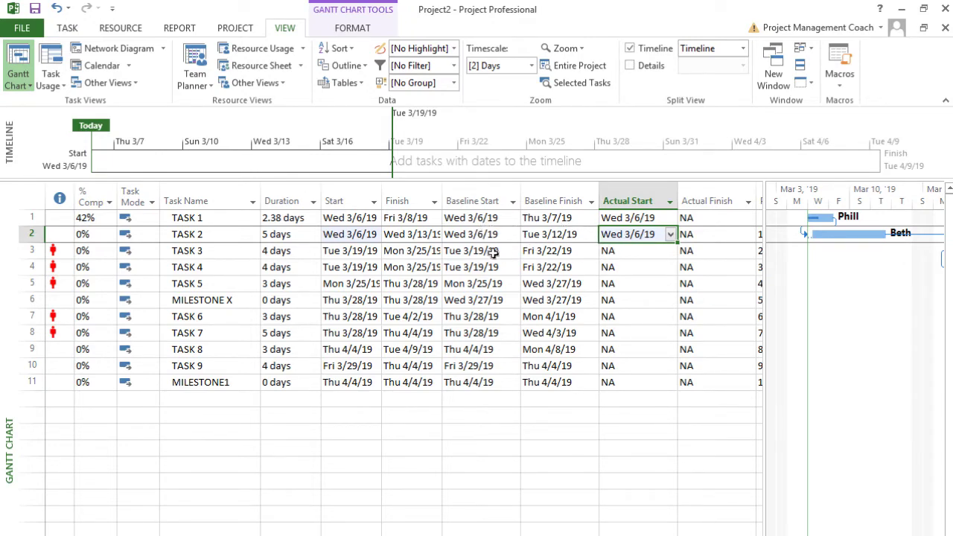
# - Set TASK 3's actual start to Wed 3/6/19, undoing and restoring the date to compare its effect on the schedule
pyautogui.click(654, 250)
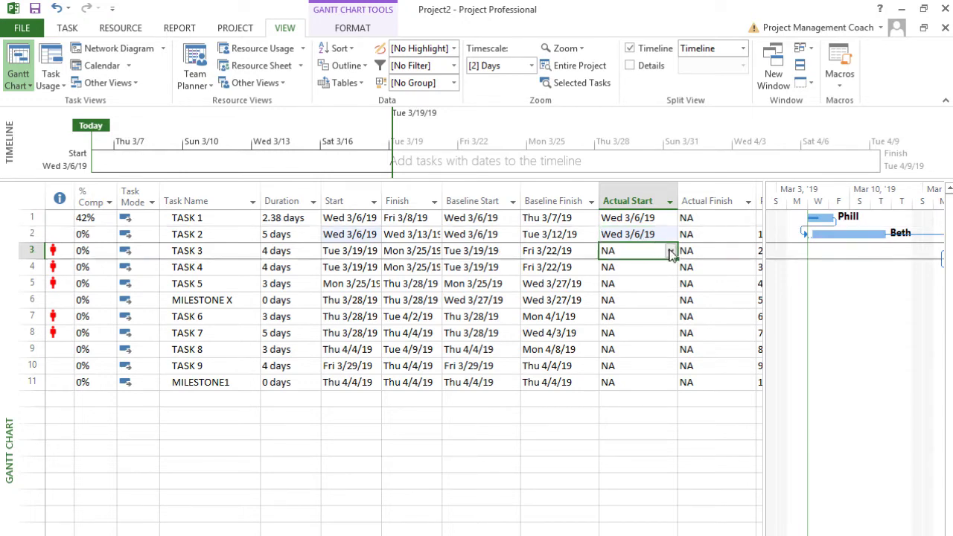
pyautogui.click(670, 252)
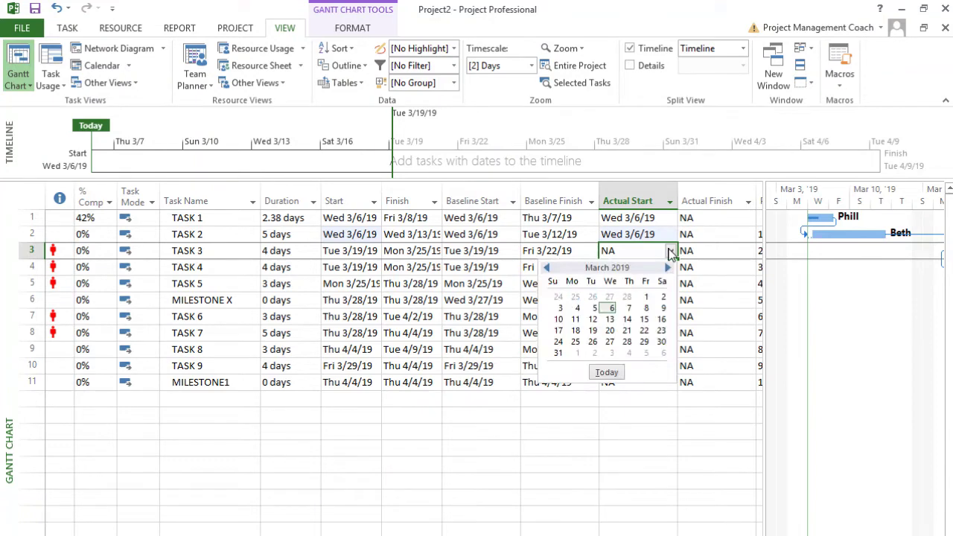
pyautogui.click(608, 307)
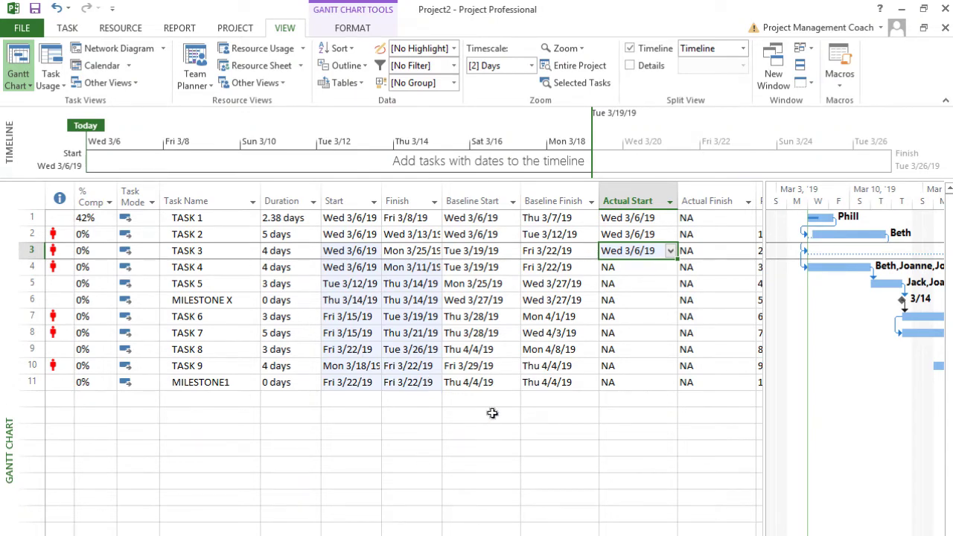
pyautogui.press('Delete')
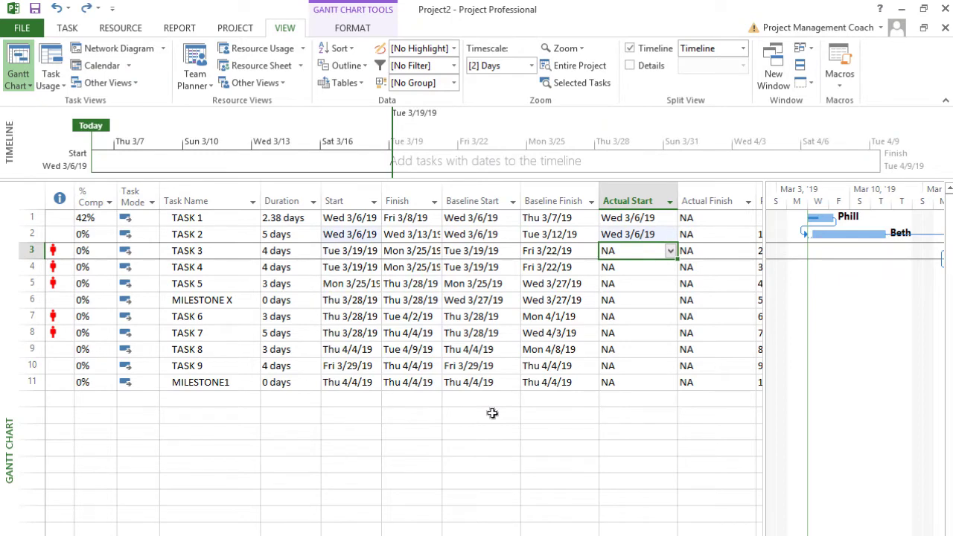
pyautogui.hotkey('ctrl', 'z')
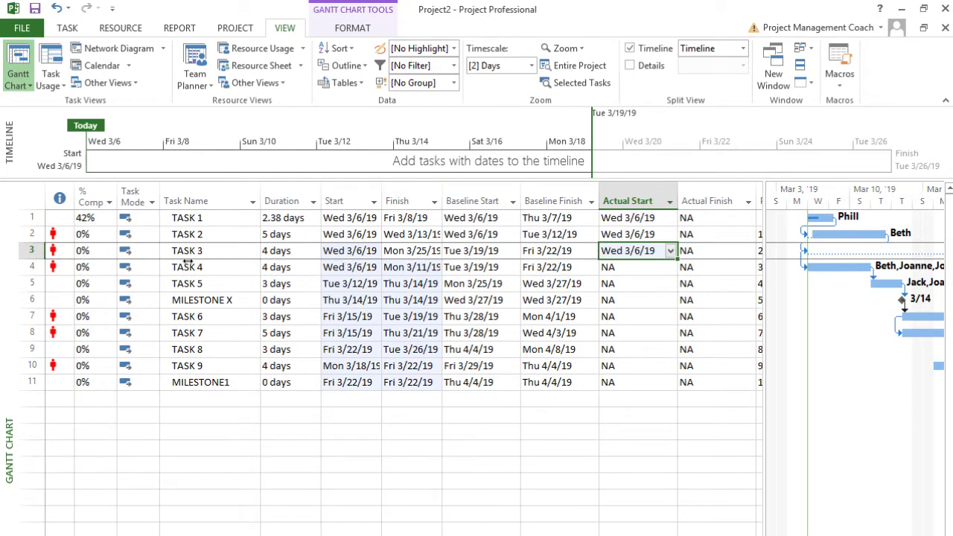
# - Set the % Complete of TASK 2 to 56% and of TASK 3 to 34%
pyautogui.click(94, 234)
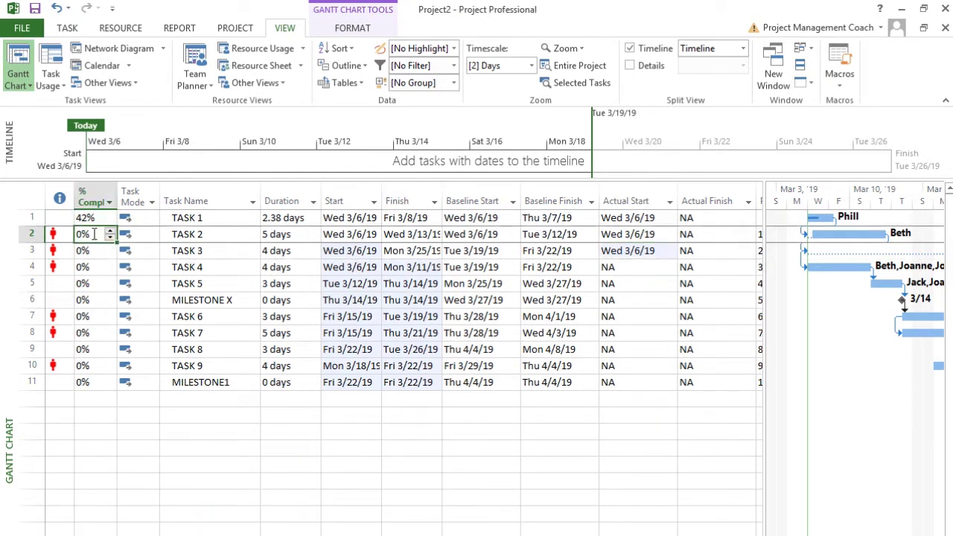
pyautogui.write('56')
pyautogui.press('Return')
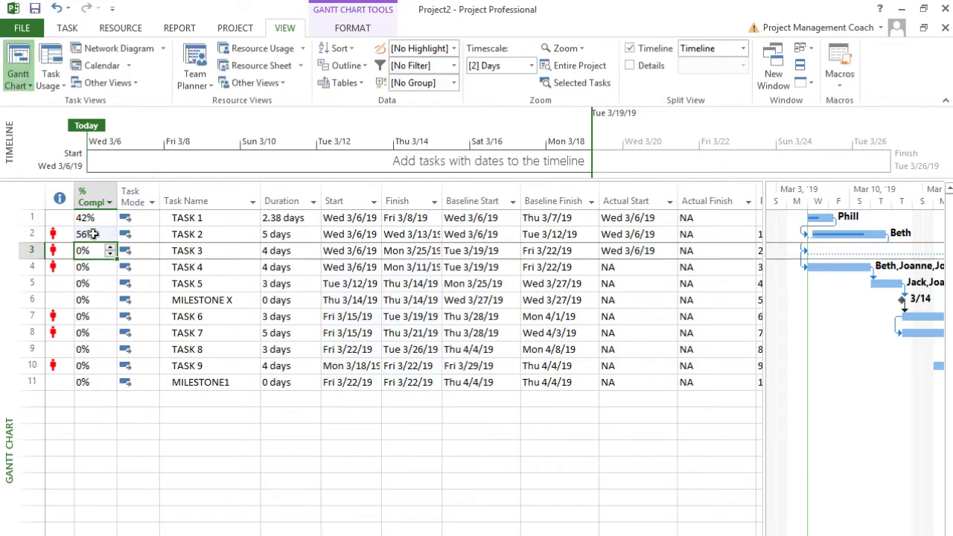
pyautogui.write('34')
pyautogui.press('Return')
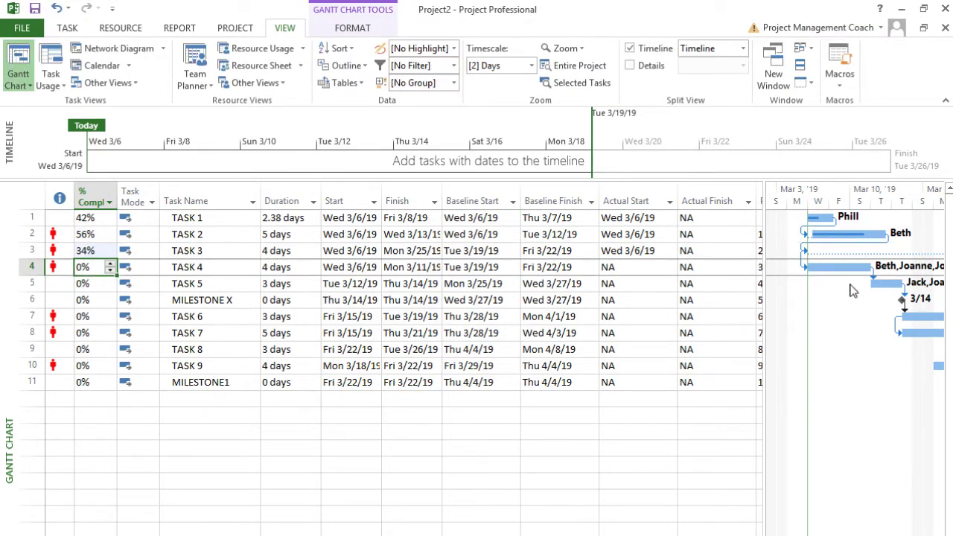
# - Review the Gantt progress bars and the % Complete, Actual Start and Actual Finish columns, and narrow the task table to end at the Finish column
pyautogui.hscroll(4, 855, 358)
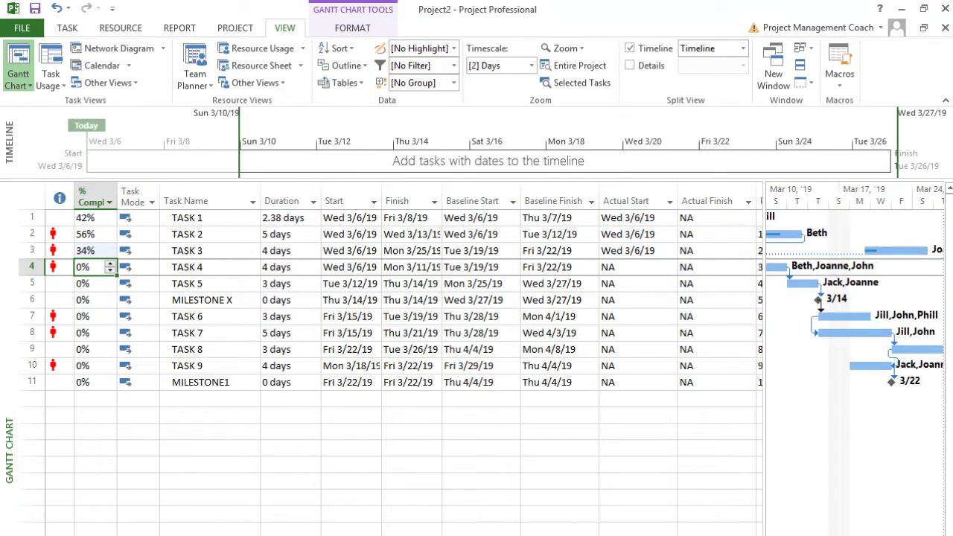
pyautogui.moveTo(764, 527); pyautogui.dragTo(676, 527)
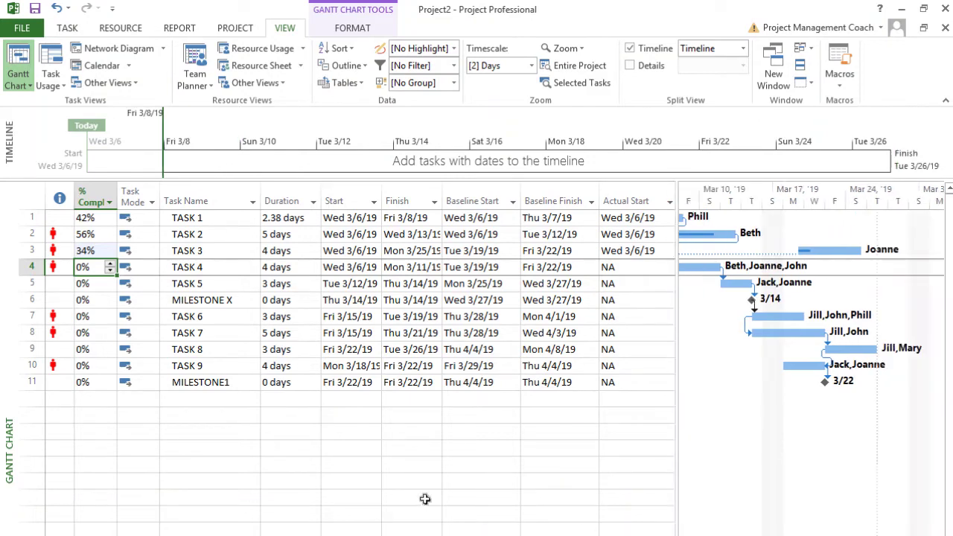
pyautogui.click(104, 200)
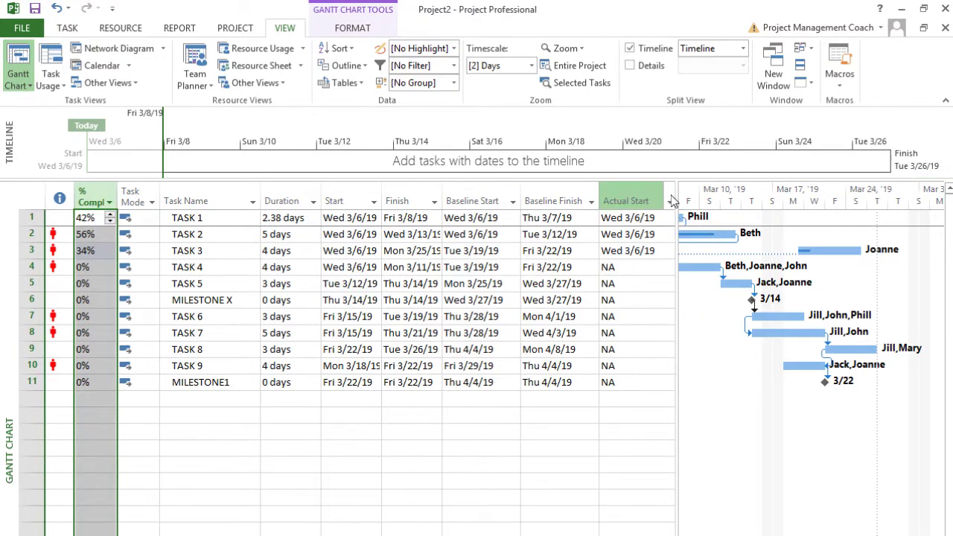
pyautogui.moveTo(678, 201); pyautogui.dragTo(788, 201)
pyautogui.moveTo(636, 201); pyautogui.dragTo(698, 196)
pyautogui.moveTo(97, 198); pyautogui.dragTo(140, 204)
pyautogui.click(681, 422)
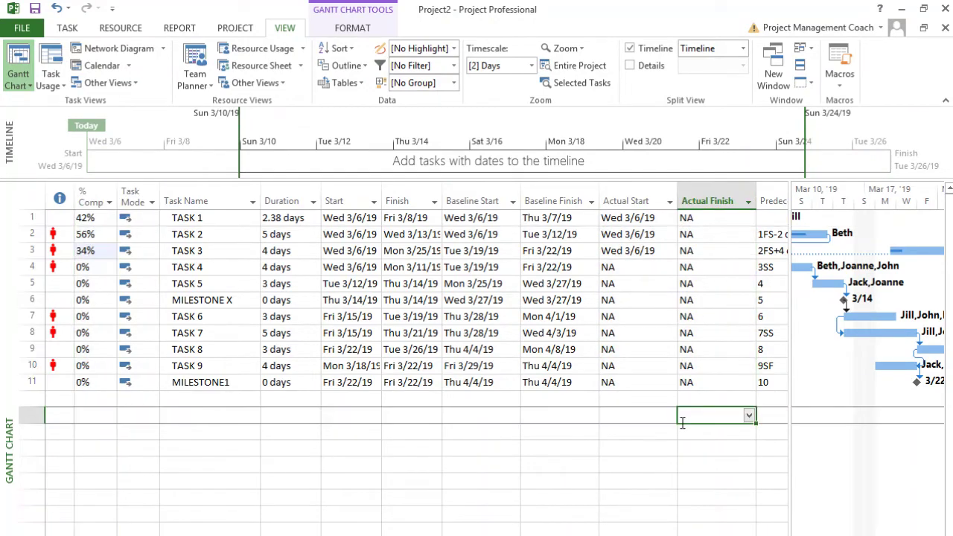
pyautogui.moveTo(788, 270); pyautogui.dragTo(445, 260)
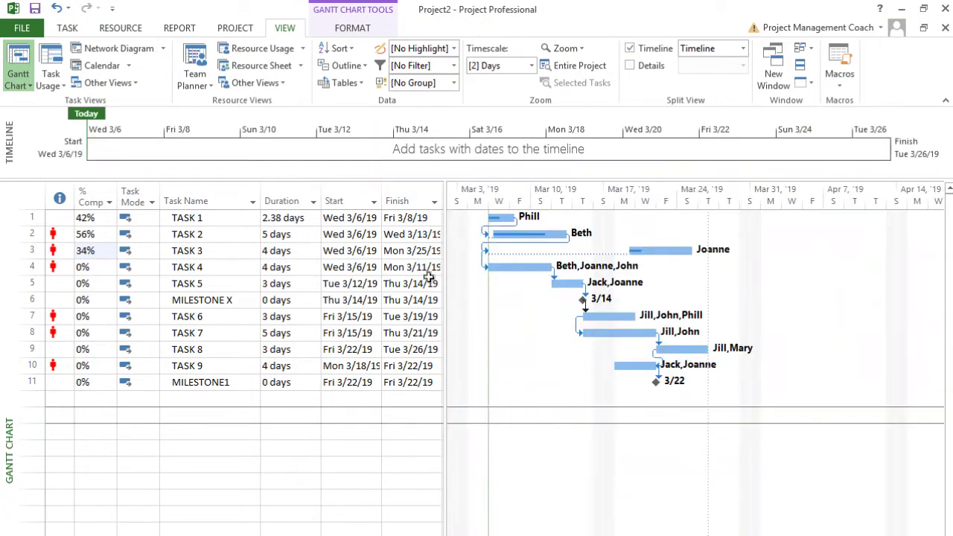